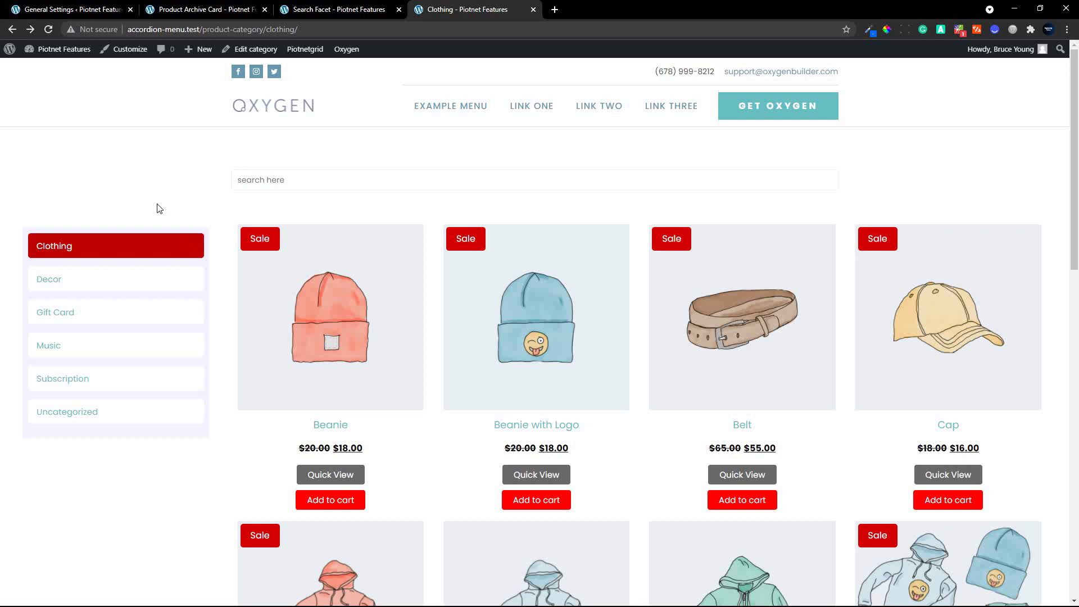
Try the quick view of the Beanie with Logo product in the clothing archive, and add that product to the cart.
{"action": "scroll", "coordinate": [284, 378], "scroll_direction": "down", "scroll_amount": 3}
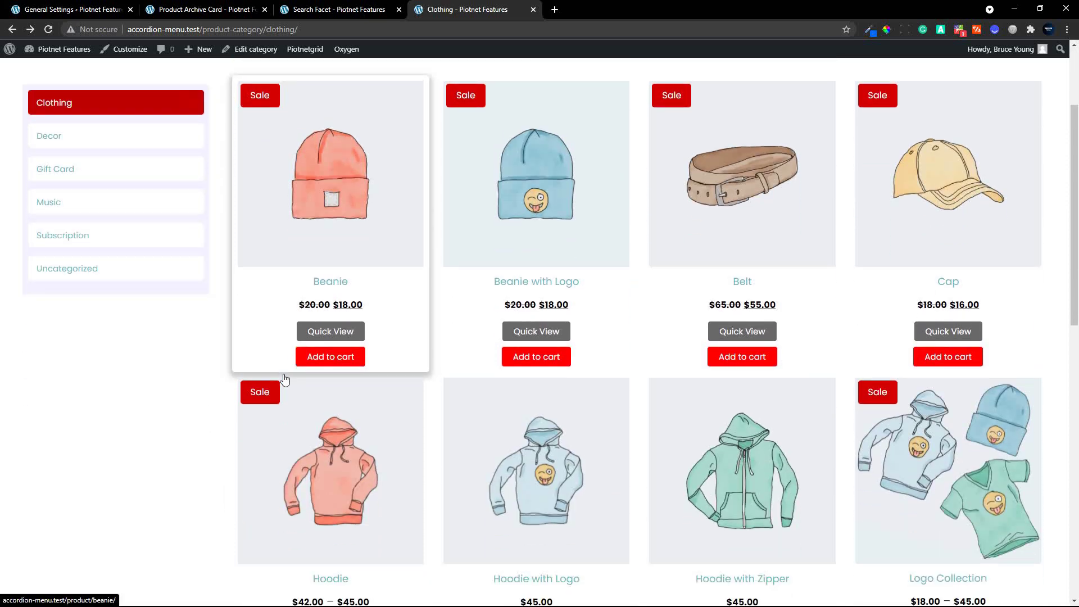
{"action": "scroll", "coordinate": [373, 410], "scroll_direction": "up", "scroll_amount": 2}
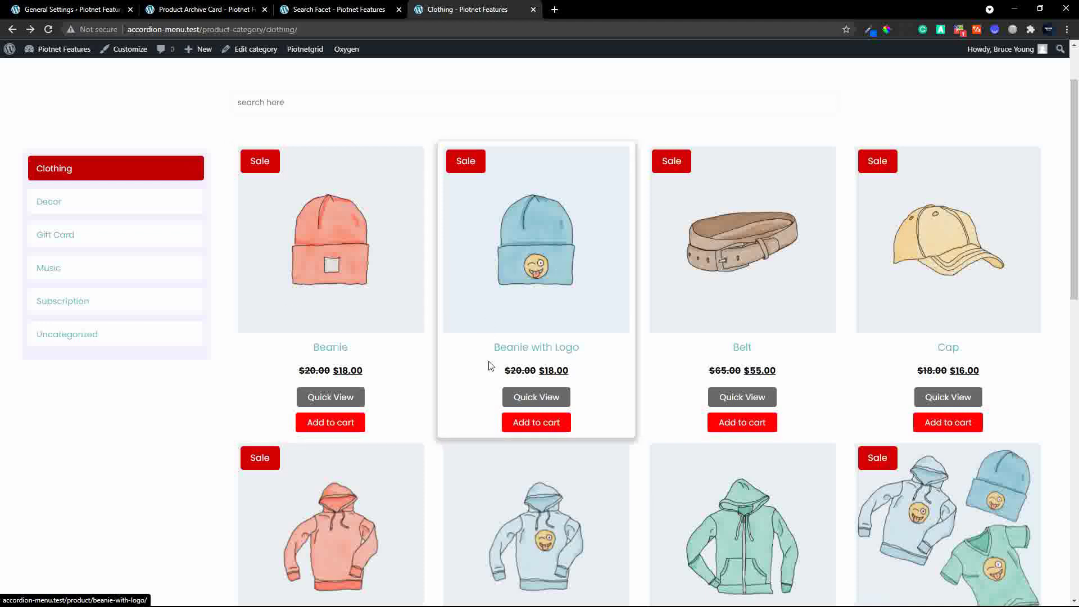
{"action": "left_click", "coordinate": [542, 397]}
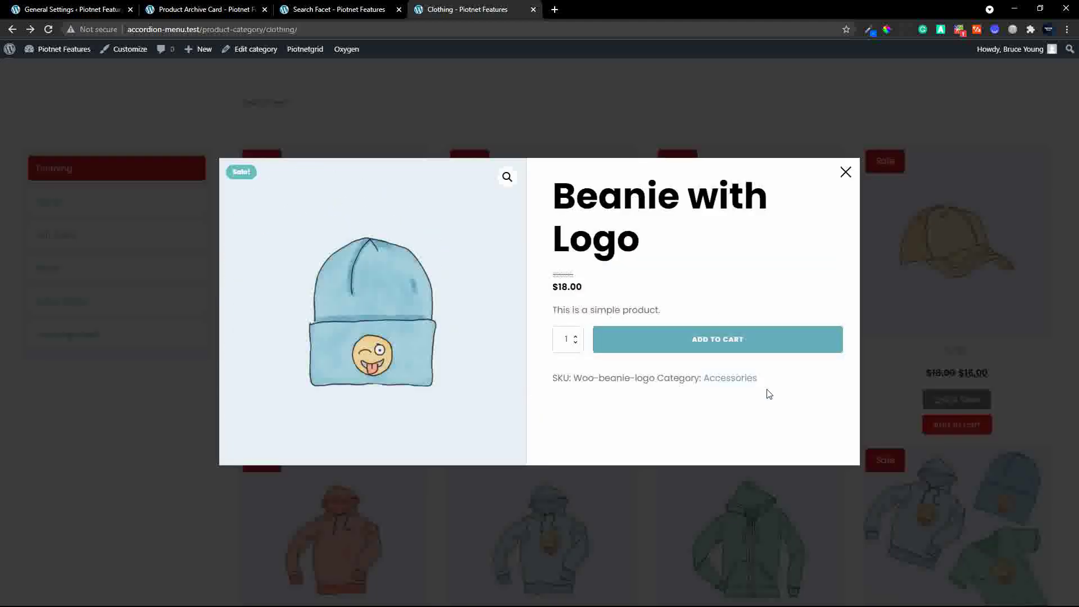
{"action": "left_click", "coordinate": [845, 171]}
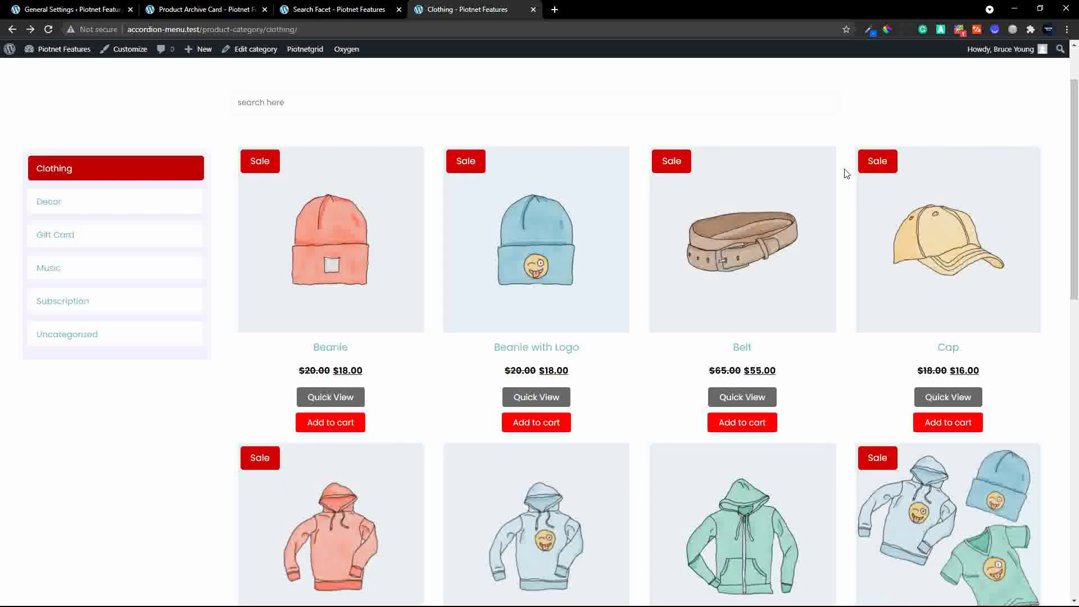
{"action": "left_click", "coordinate": [541, 423]}
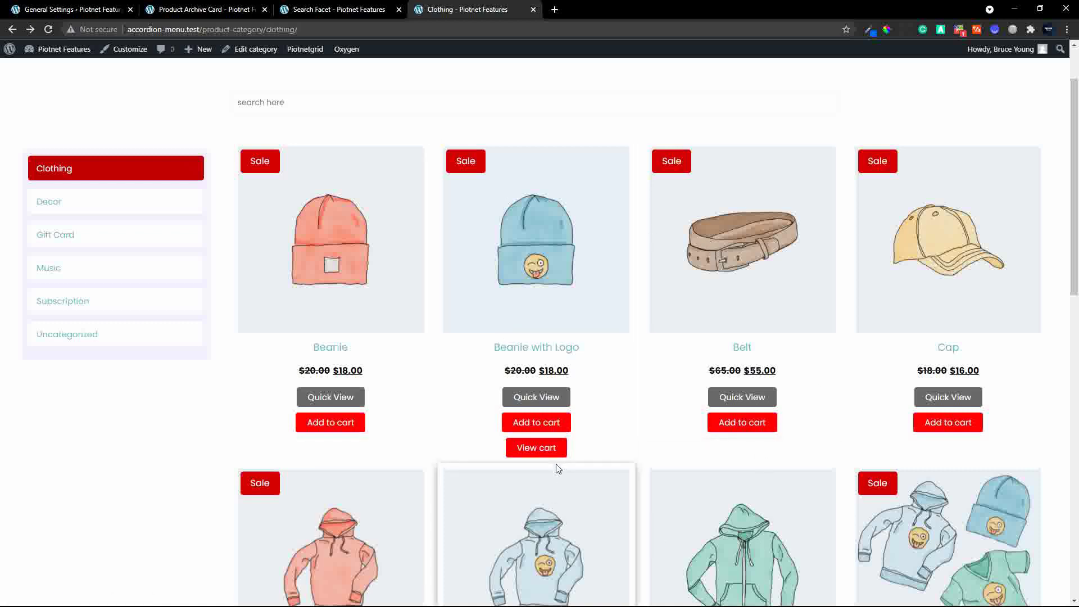
Browse the Decor and Music product categories and return to the Clothing category.
{"action": "left_click", "coordinate": [47, 206]}
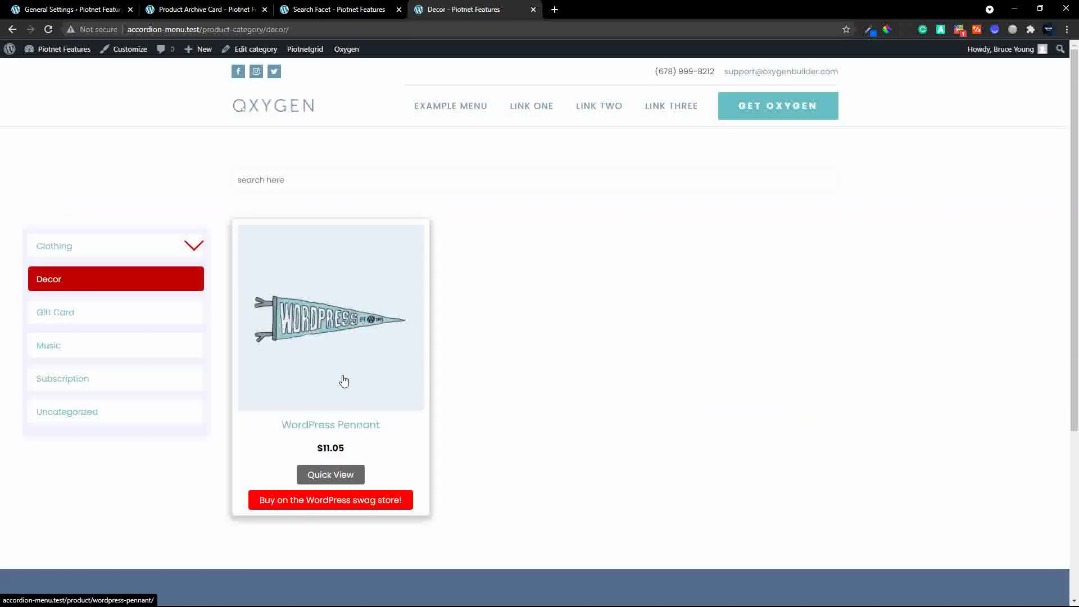
{"action": "left_click", "coordinate": [45, 348]}
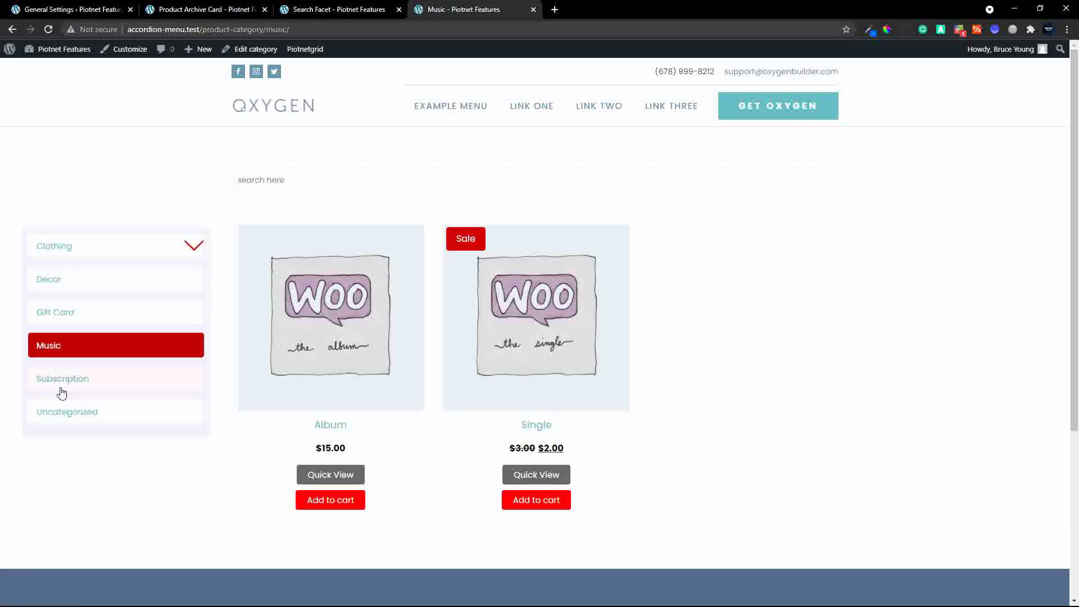
{"action": "left_click", "coordinate": [54, 254]}
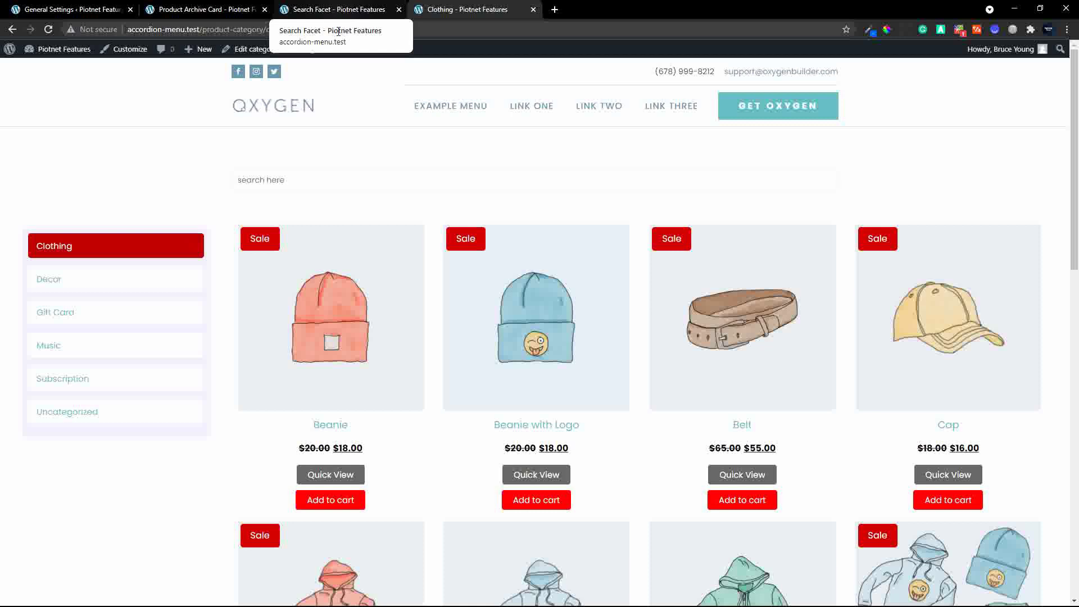
Leave the Search Facet editor for the WordPress dashboard and review the list of installed plugins.
{"action": "left_click", "coordinate": [335, 10]}
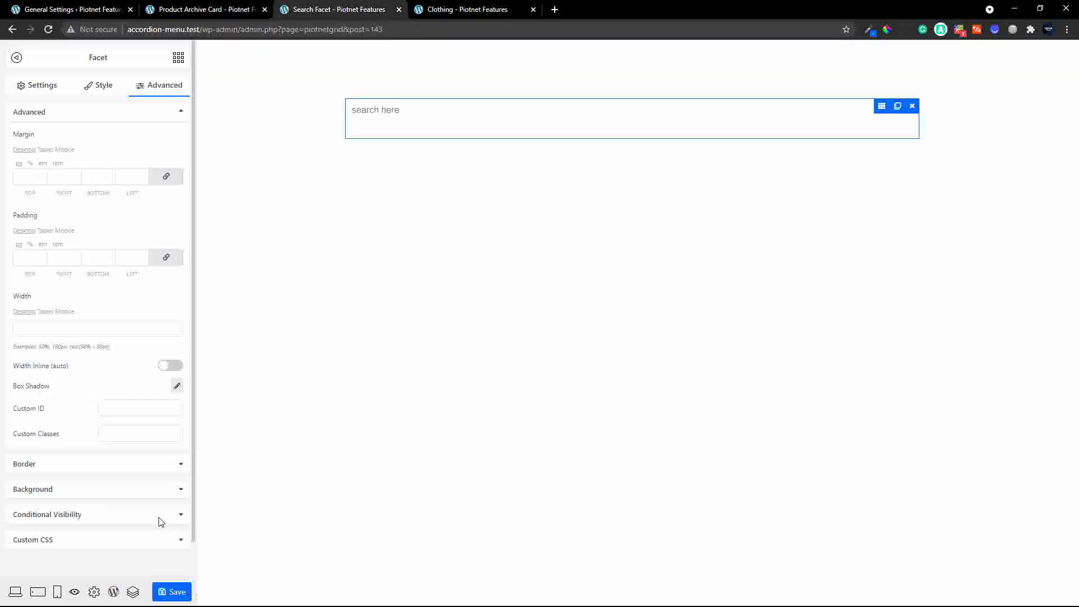
{"action": "left_click", "coordinate": [114, 592]}
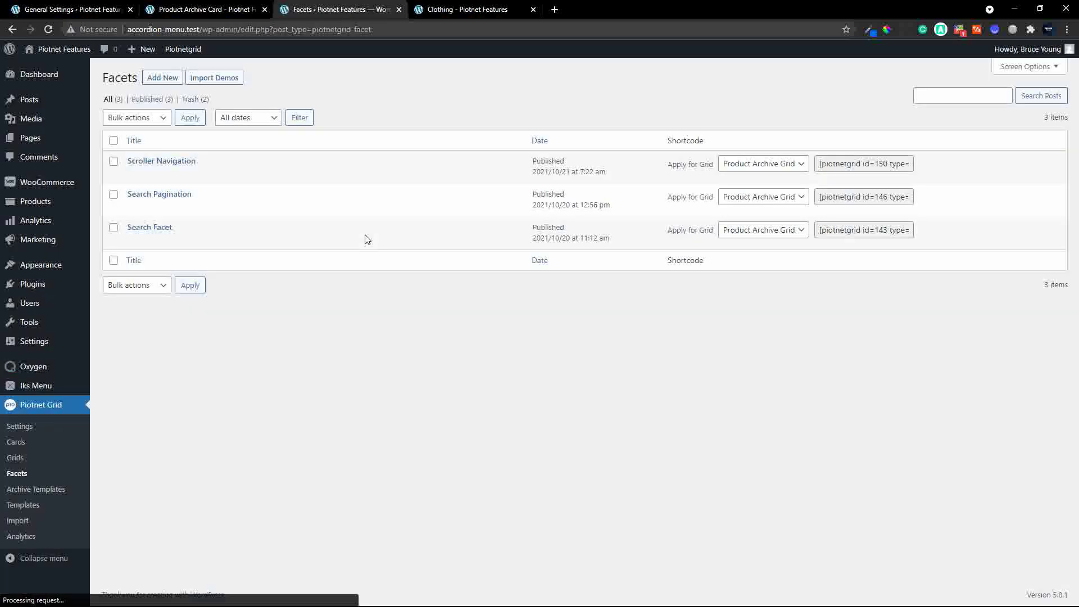
{"action": "left_click", "coordinate": [43, 292]}
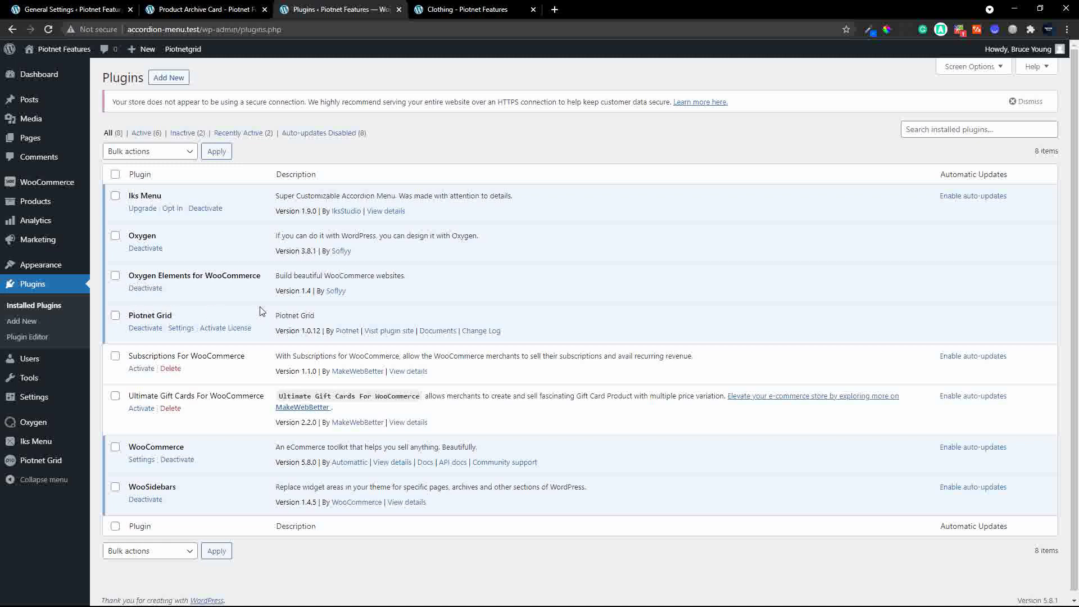
{"action": "scroll", "coordinate": [260, 311], "scroll_direction": "down", "scroll_amount": 1}
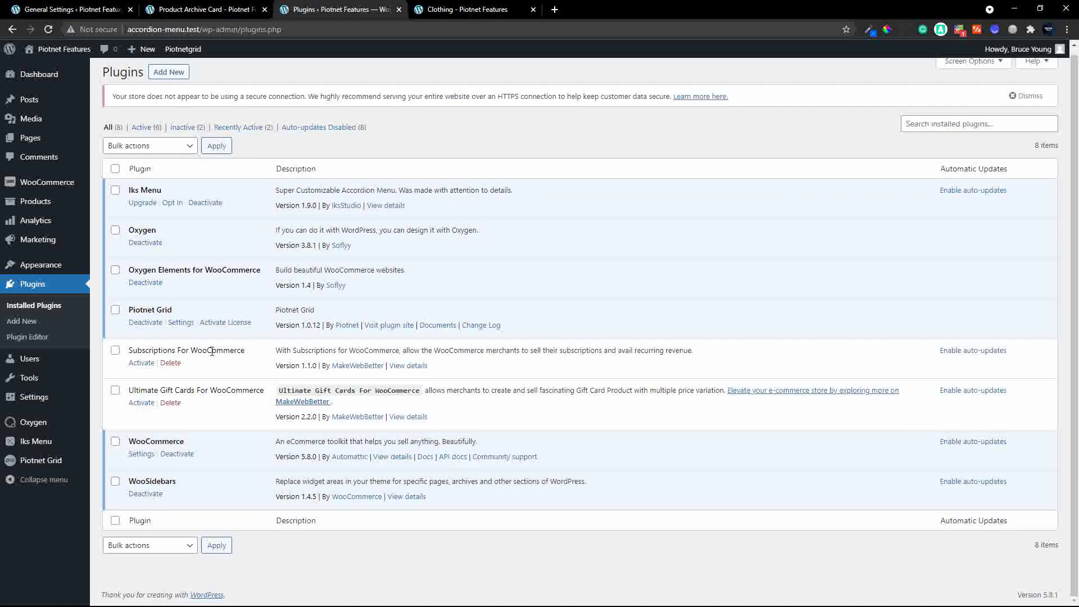
Create and publish a Piotnet Grid card titled "Product Archive Card 2" and open it in the Piotnet Grid editor.
{"action": "left_click", "coordinate": [44, 466]}
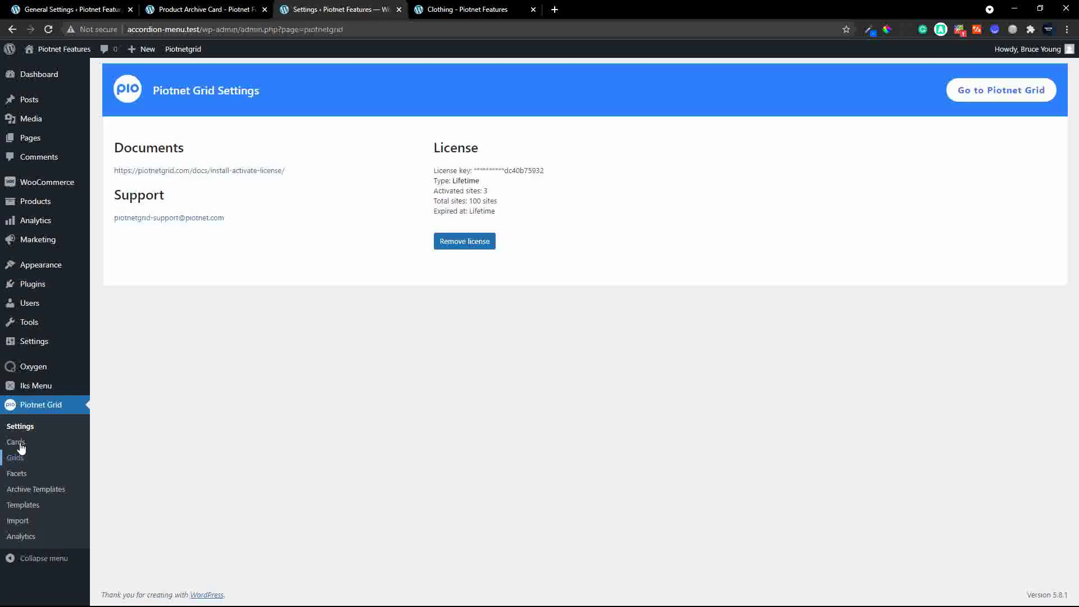
{"action": "left_click", "coordinate": [17, 444]}
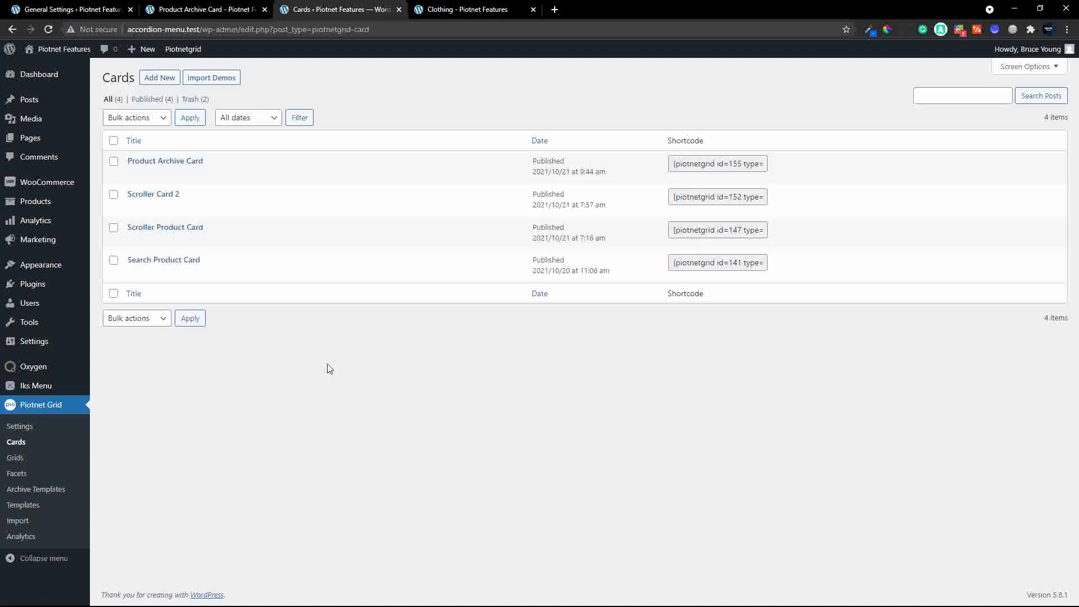
{"action": "left_click", "coordinate": [157, 77]}
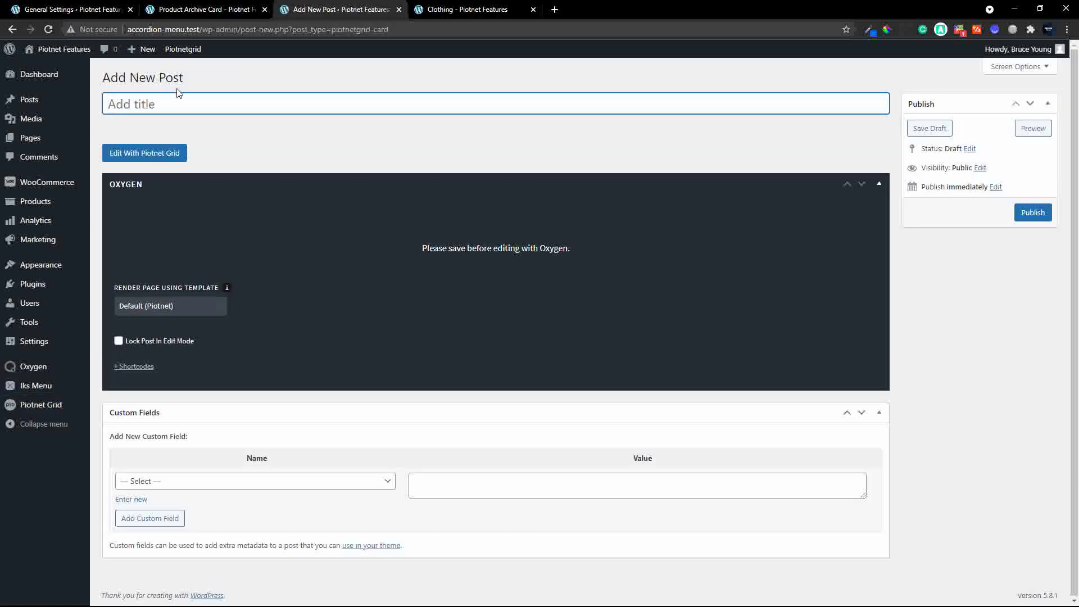
{"action": "type", "text": "Product Archive Card "}
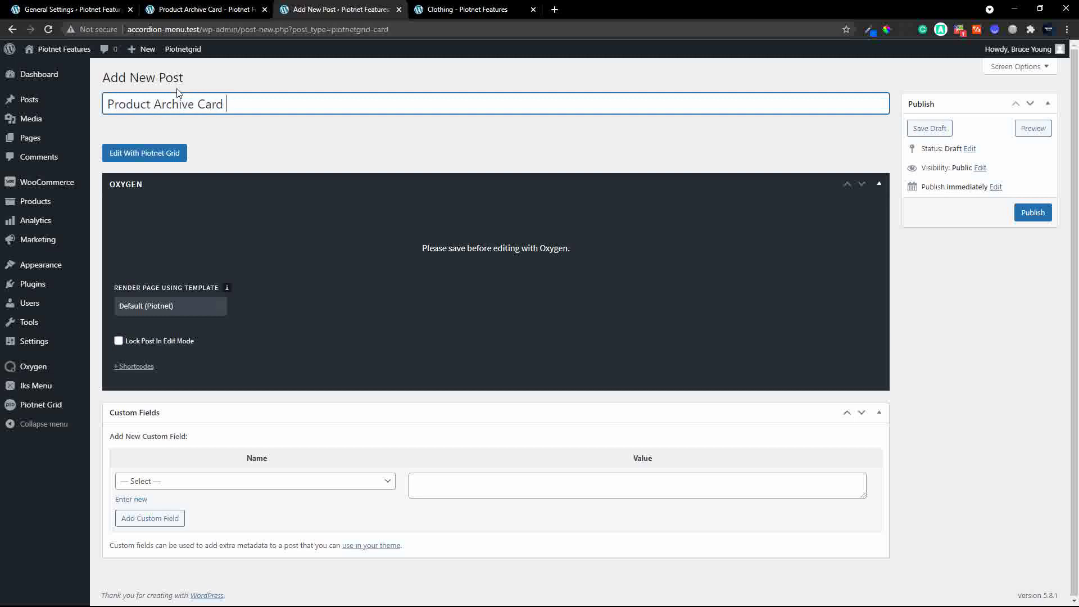
{"action": "type", "text": "2"}
{"action": "left_click", "coordinate": [1033, 214]}
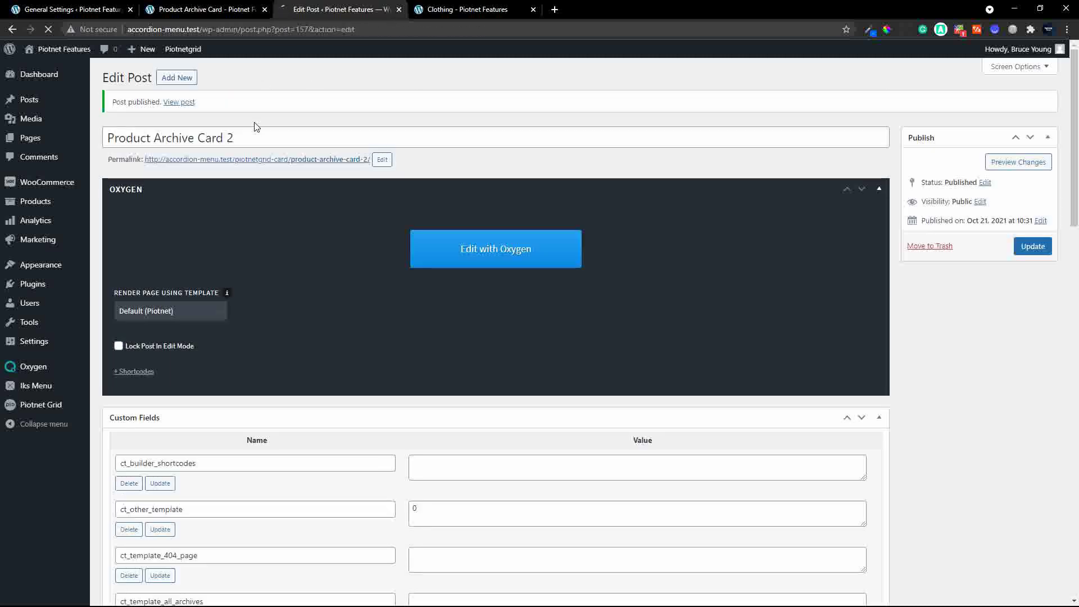
{"action": "left_click", "coordinate": [149, 187]}
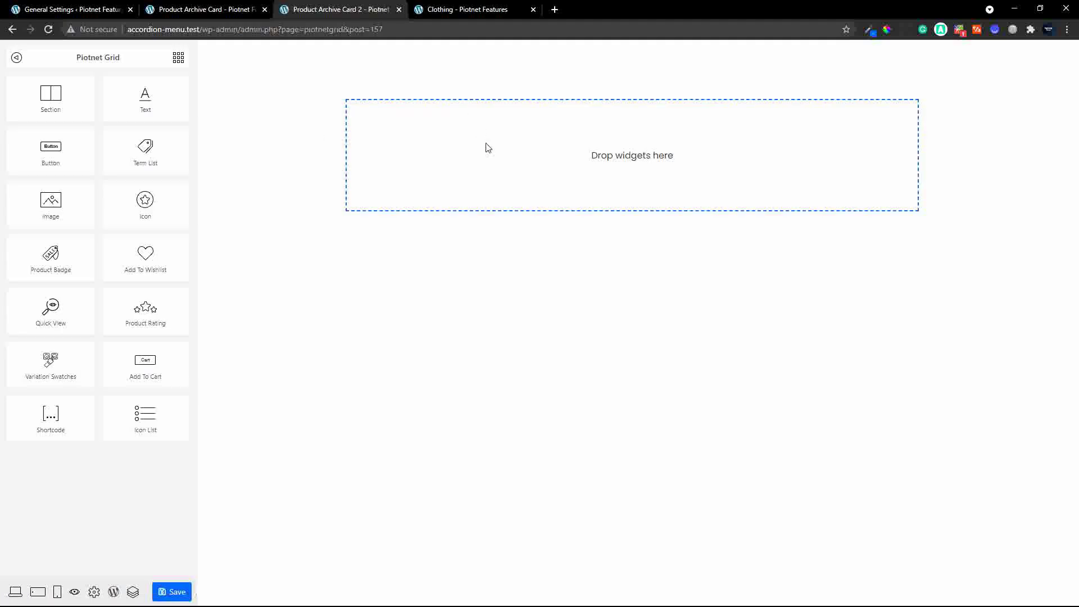
Add a section to the empty card and place an Image widget inside its column.
{"action": "left_click_drag", "start_coordinate": [51, 101], "coordinate": [530, 170]}
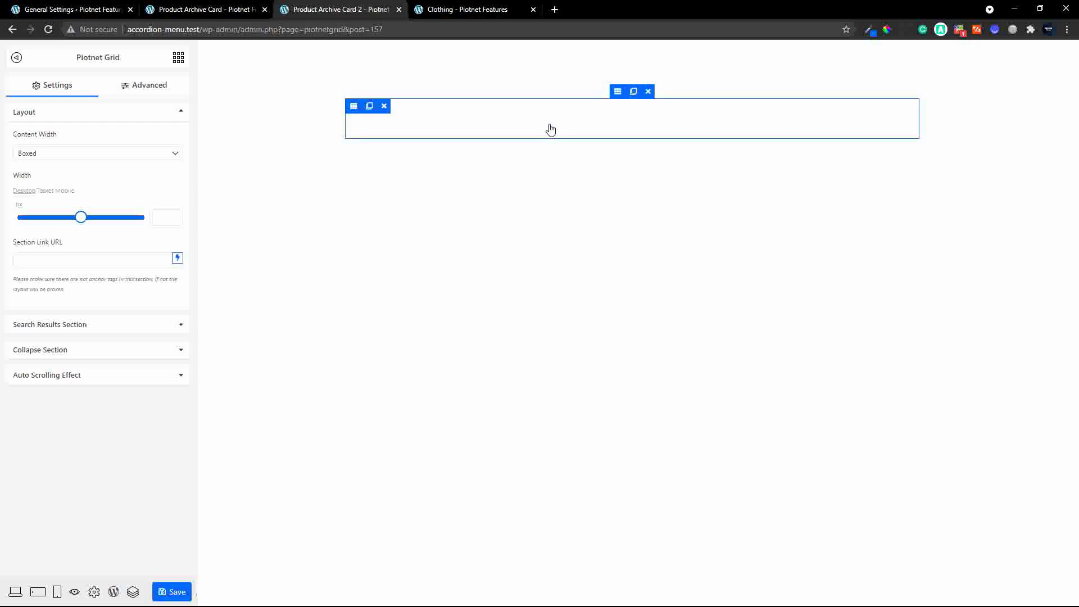
{"action": "left_click", "coordinate": [171, 60]}
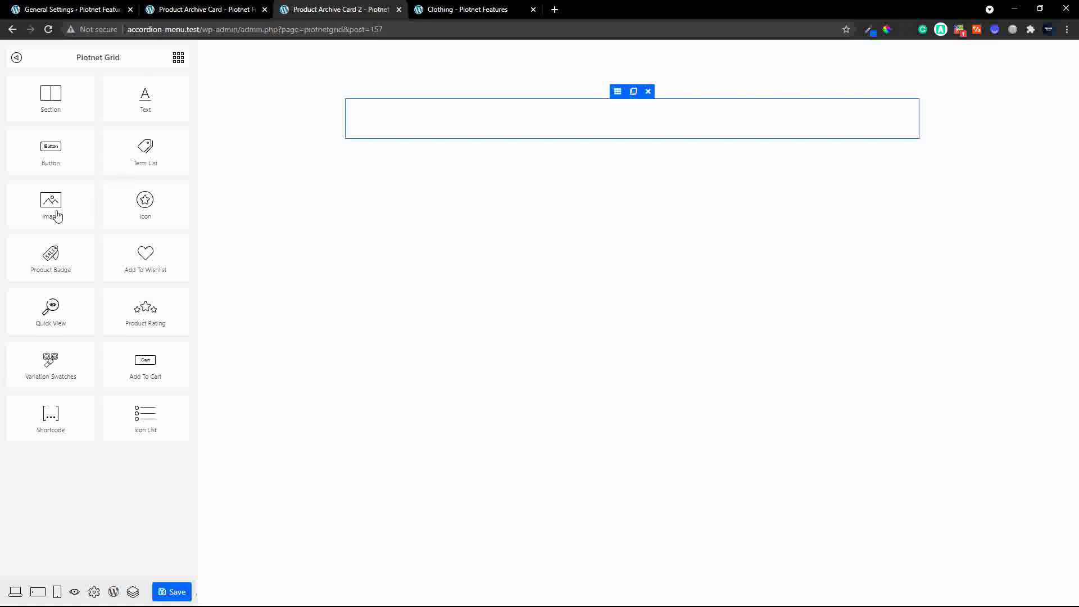
{"action": "left_click_drag", "start_coordinate": [57, 217], "coordinate": [638, 116]}
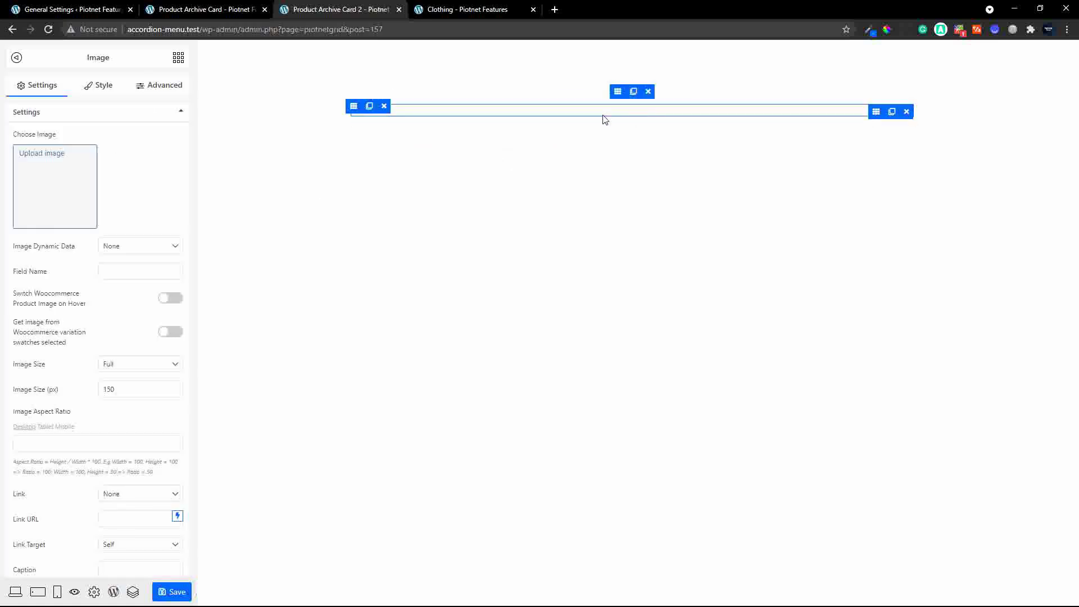
Add two Text widgets one below the other, under the image in the same column.
{"action": "left_click", "coordinate": [178, 58]}
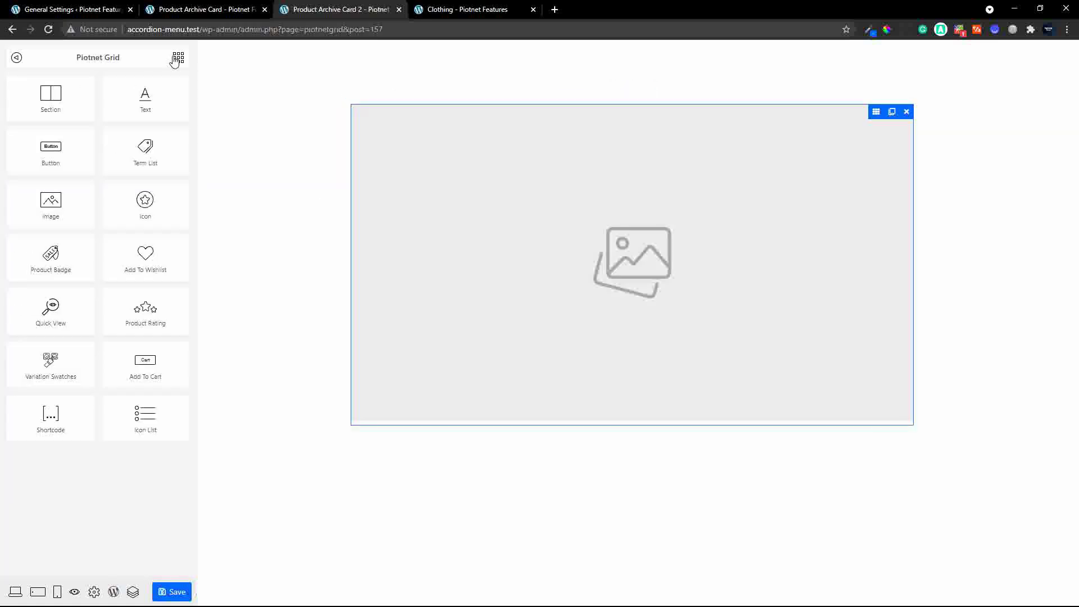
{"action": "left_click_drag", "start_coordinate": [148, 98], "coordinate": [564, 409]}
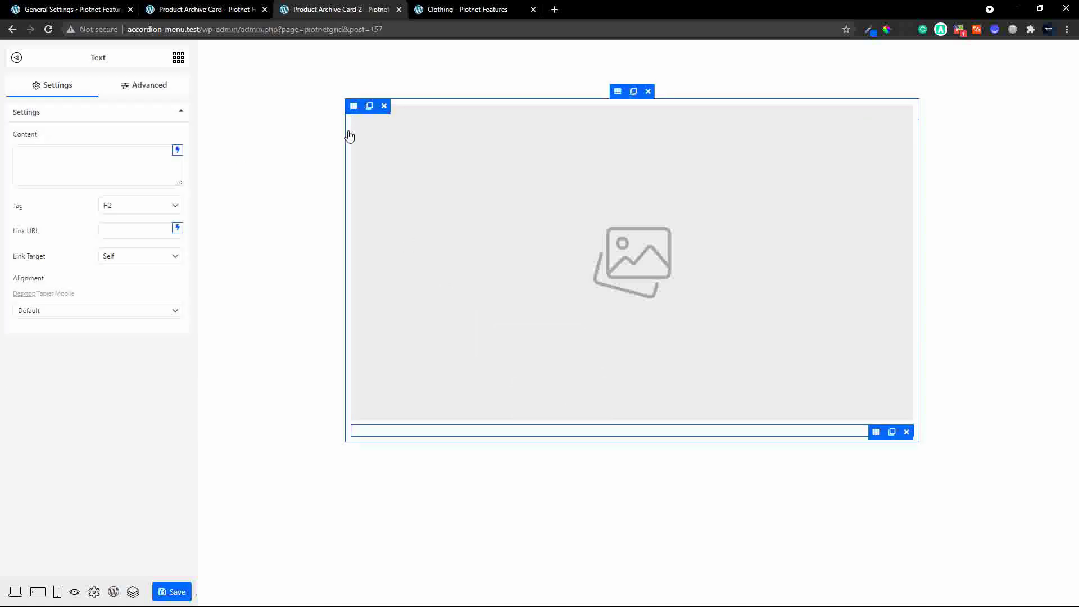
{"action": "left_click", "coordinate": [178, 59]}
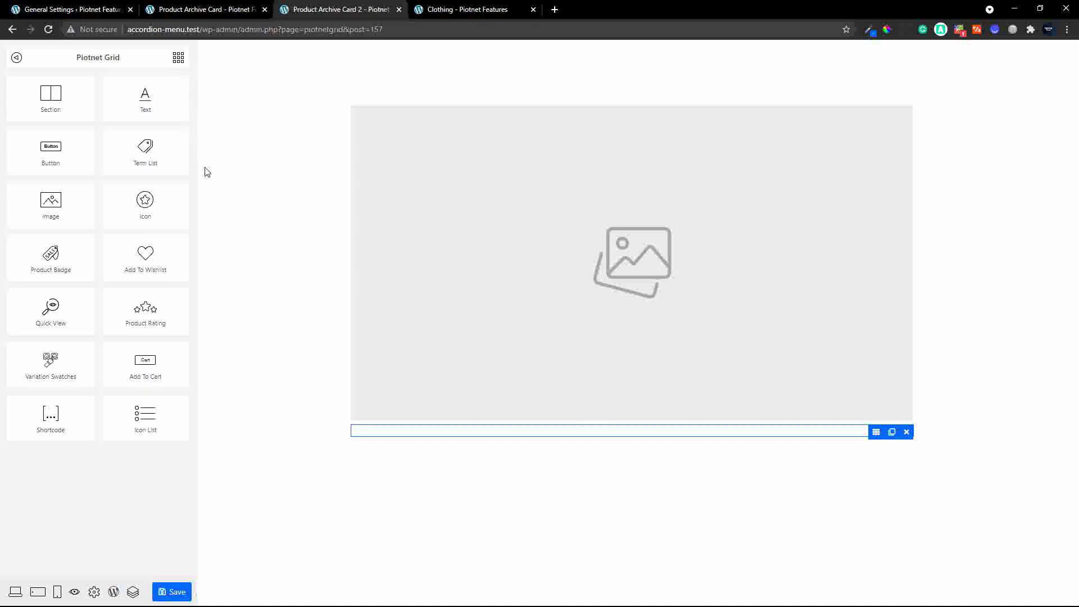
{"action": "left_click_drag", "start_coordinate": [137, 93], "coordinate": [525, 443]}
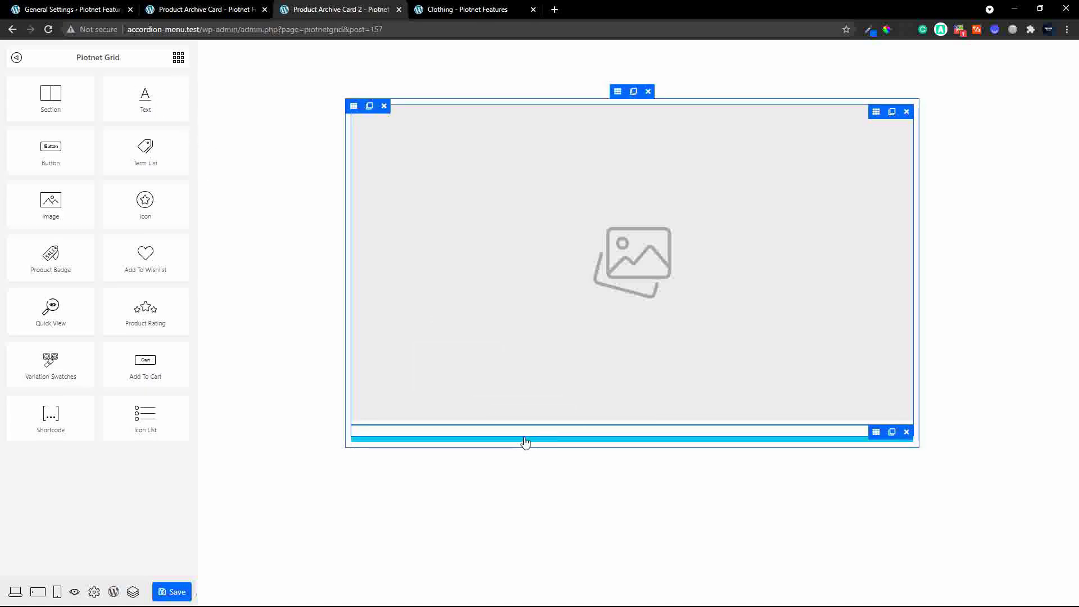
Add a Quick View widget below the two Text widgets inside the column, with an Add To Cart widget beneath it.
{"action": "left_click", "coordinate": [178, 58]}
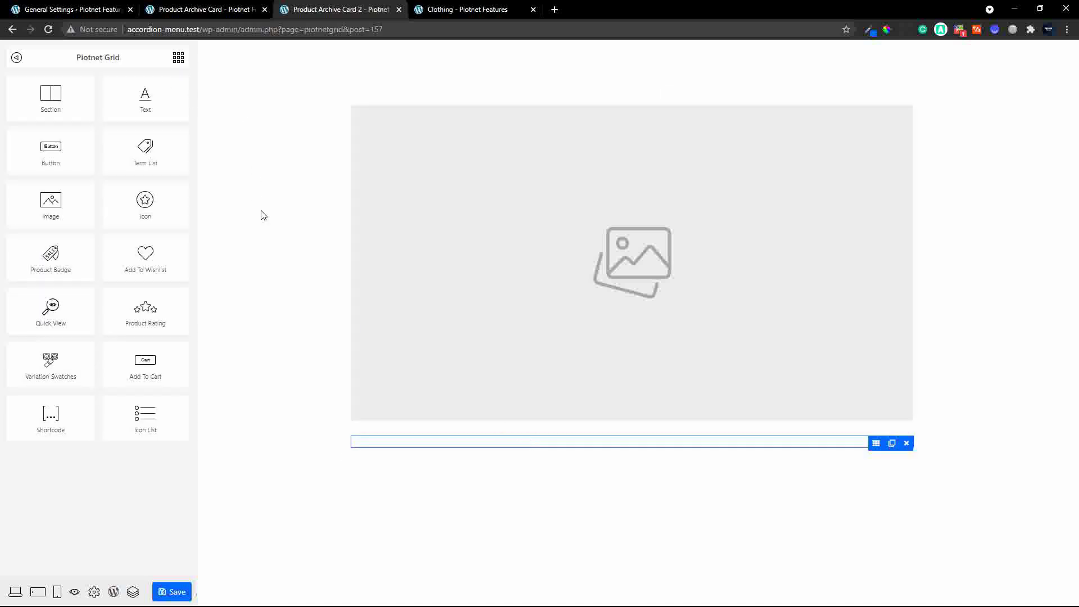
{"action": "left_click_drag", "start_coordinate": [48, 299], "coordinate": [597, 459]}
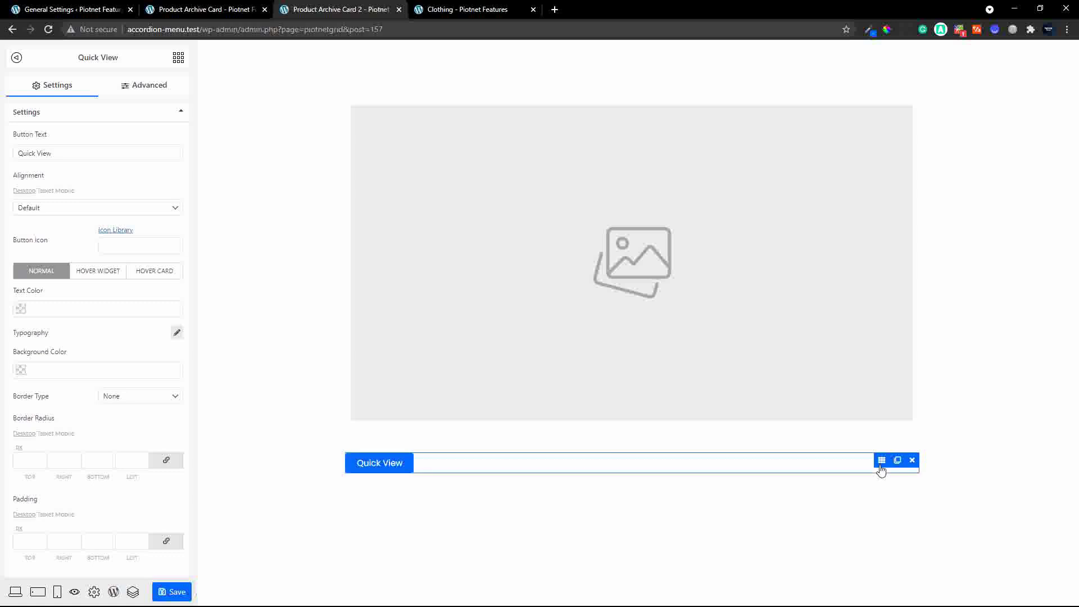
{"action": "left_click_drag", "start_coordinate": [881, 467], "coordinate": [815, 445]}
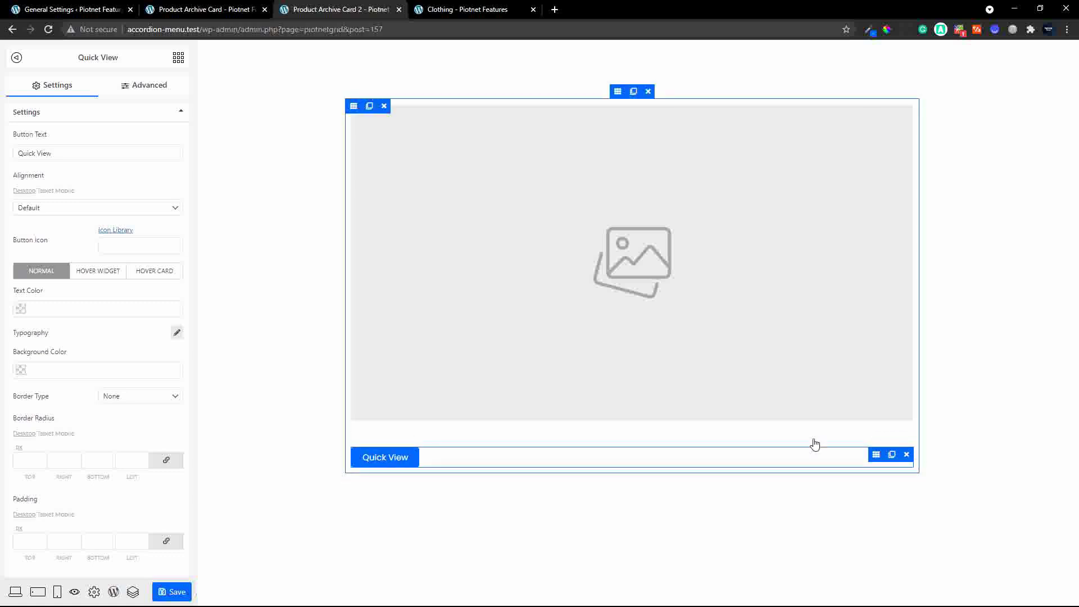
{"action": "left_click", "coordinate": [178, 58]}
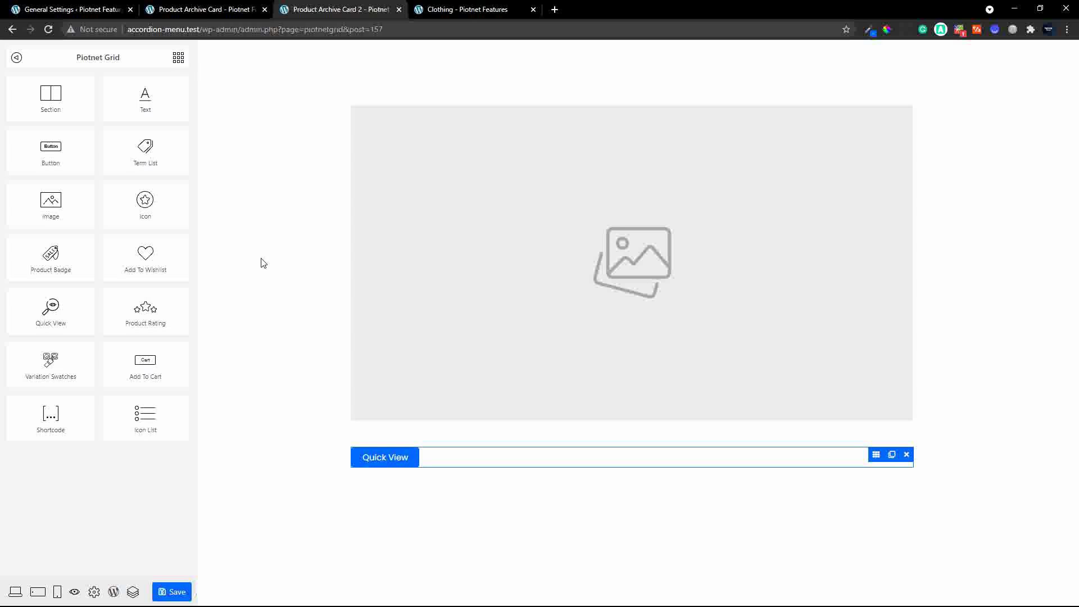
{"action": "left_click_drag", "start_coordinate": [144, 353], "coordinate": [582, 466]}
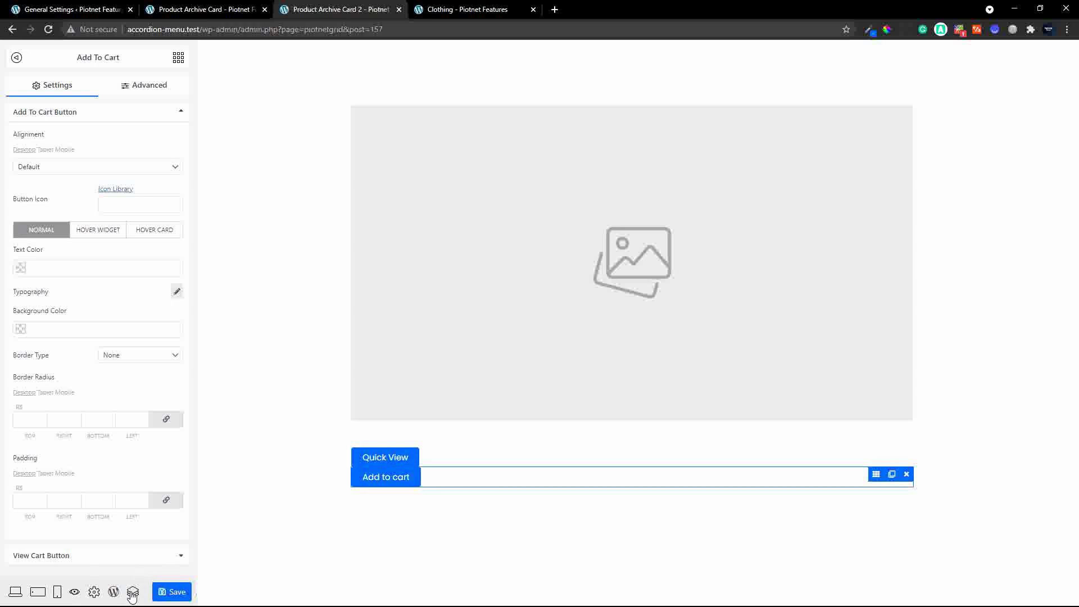
Examine the card's structure in the Navigator by expanding the section and its column.
{"action": "left_click", "coordinate": [133, 591]}
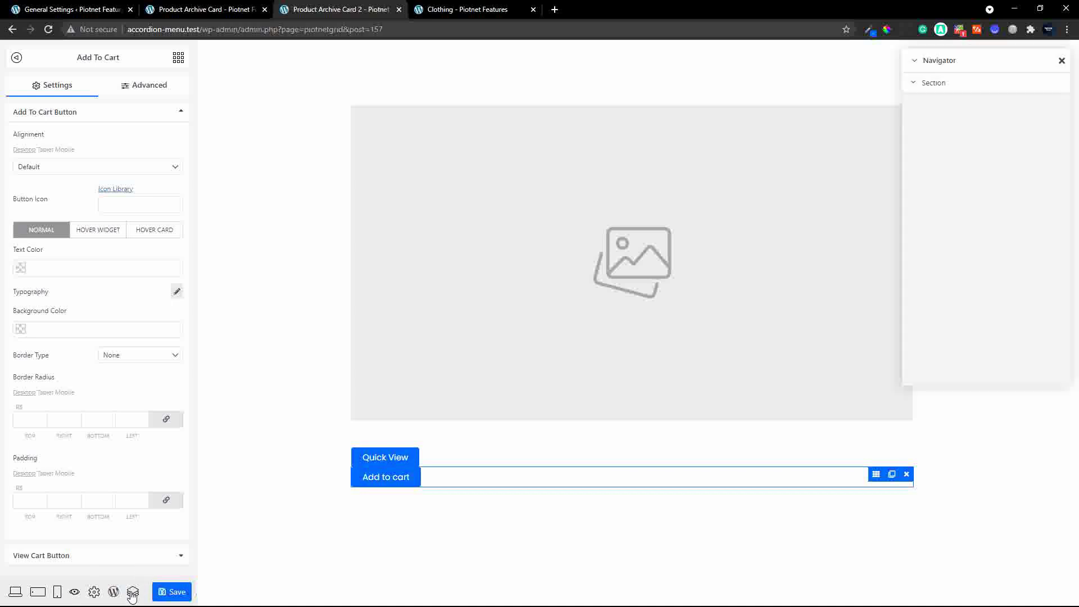
{"action": "left_click", "coordinate": [917, 89]}
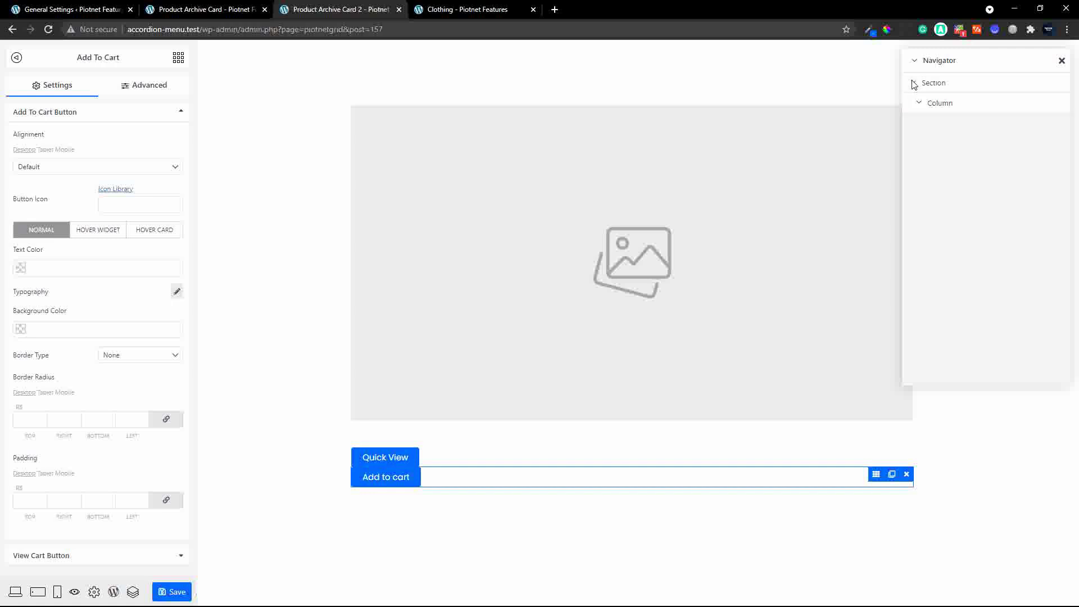
{"action": "left_click", "coordinate": [916, 84]}
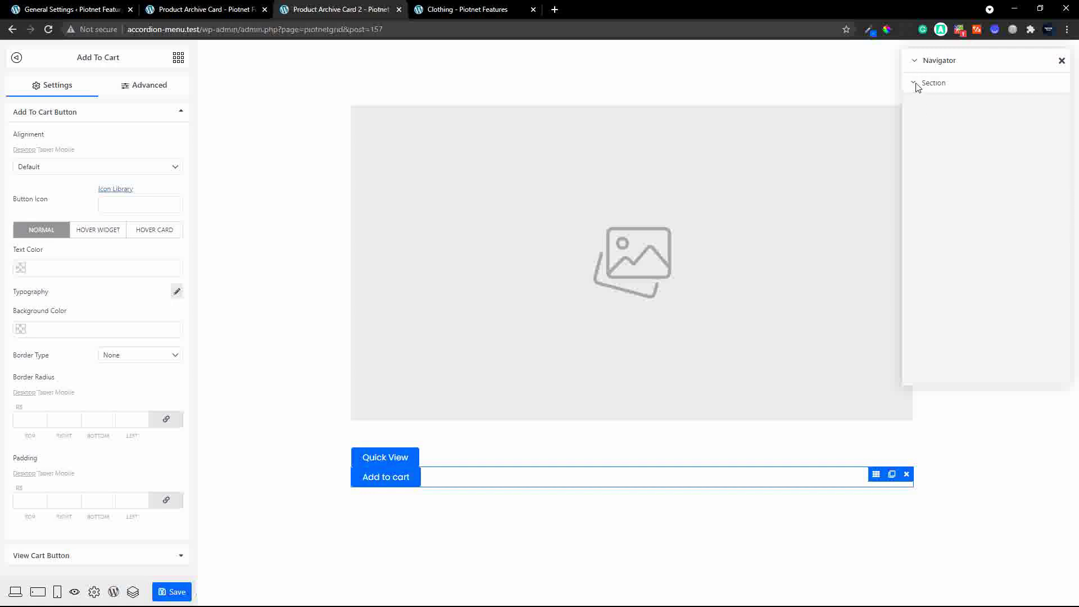
{"action": "left_click", "coordinate": [916, 86]}
{"action": "left_click", "coordinate": [916, 85]}
{"action": "left_click", "coordinate": [916, 86]}
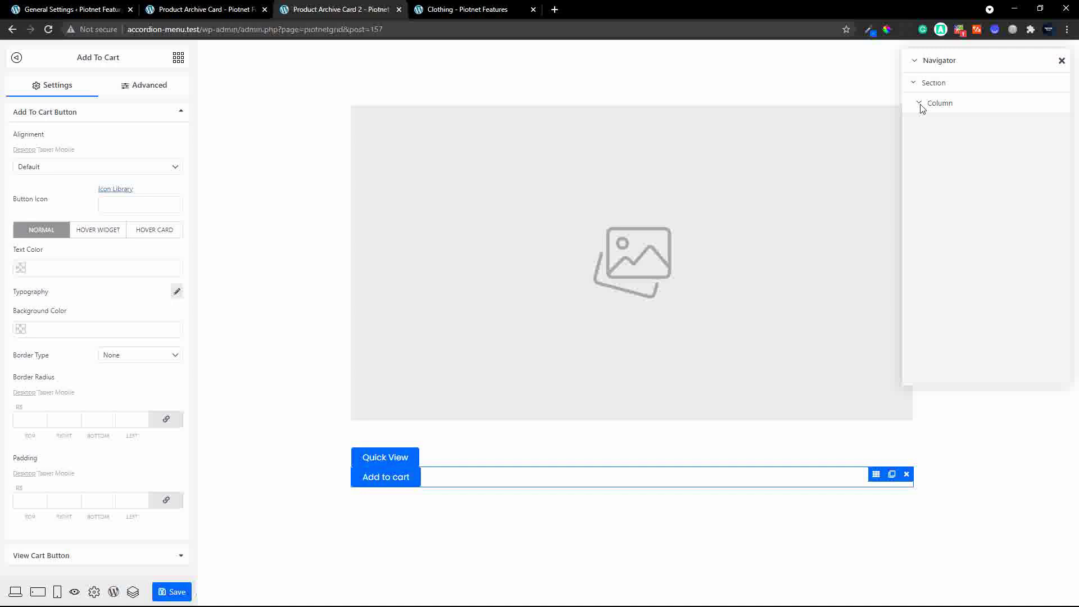
{"action": "left_click", "coordinate": [921, 105]}
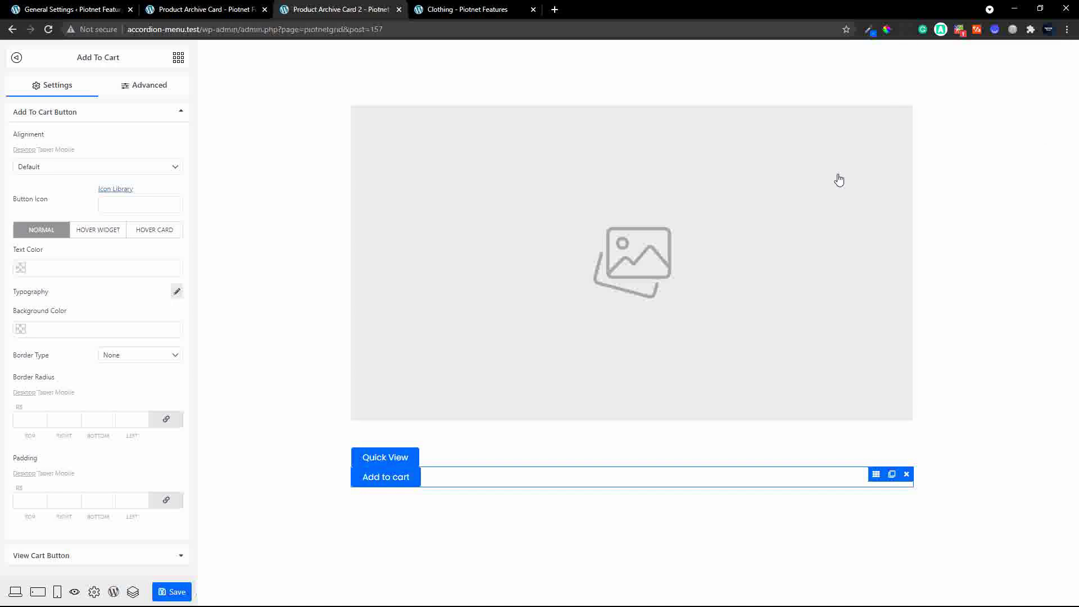
Set the Image widget to use the Featured Image as dynamic data at the Large - 1024 x 1024 size.
{"action": "left_click", "coordinate": [614, 374]}
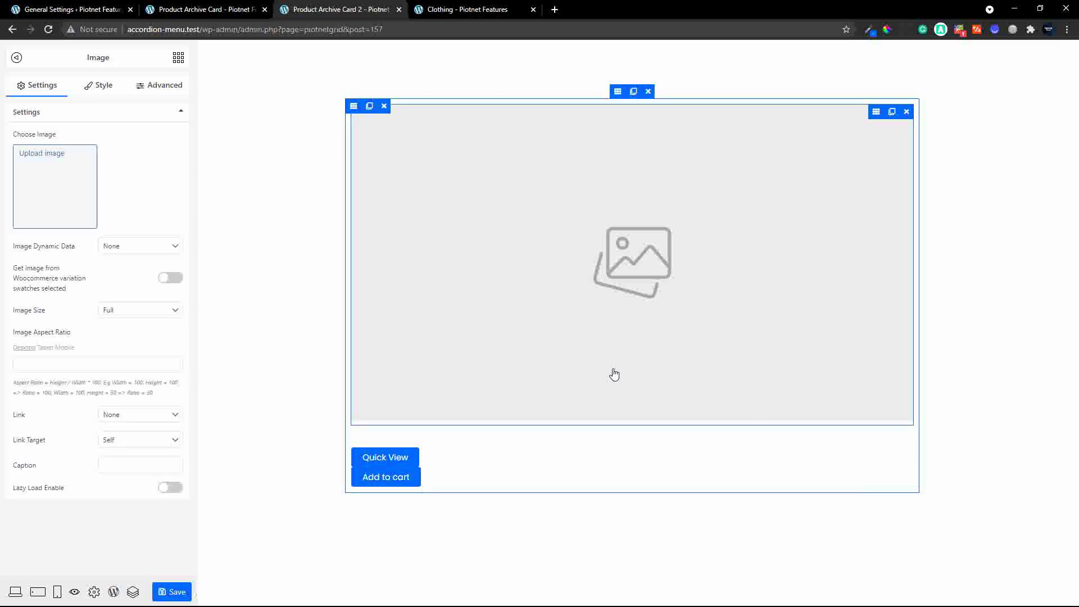
{"action": "left_click", "coordinate": [168, 248]}
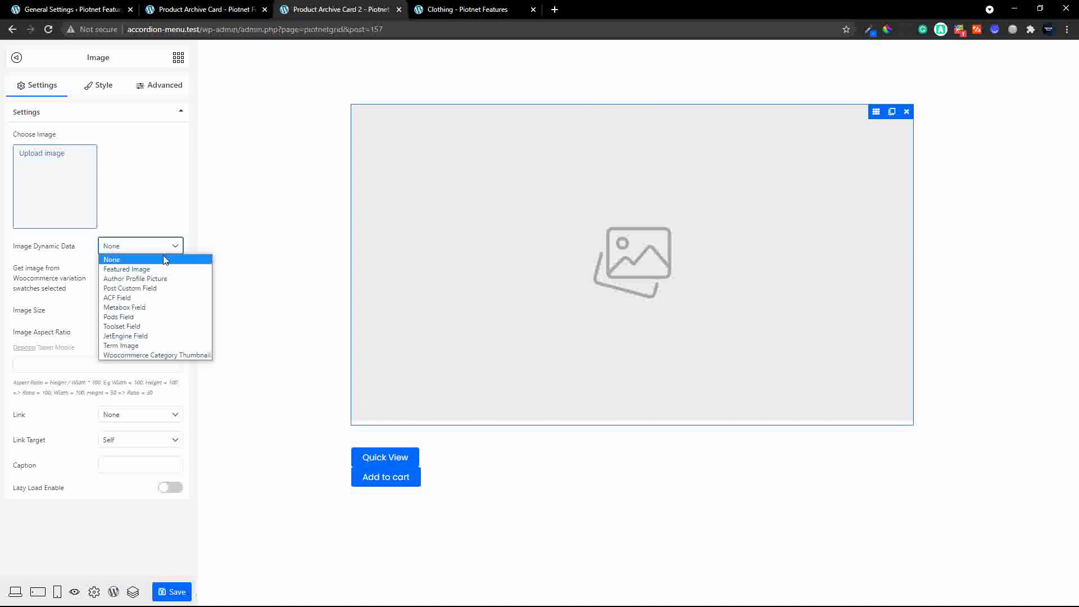
{"action": "left_click", "coordinate": [159, 269]}
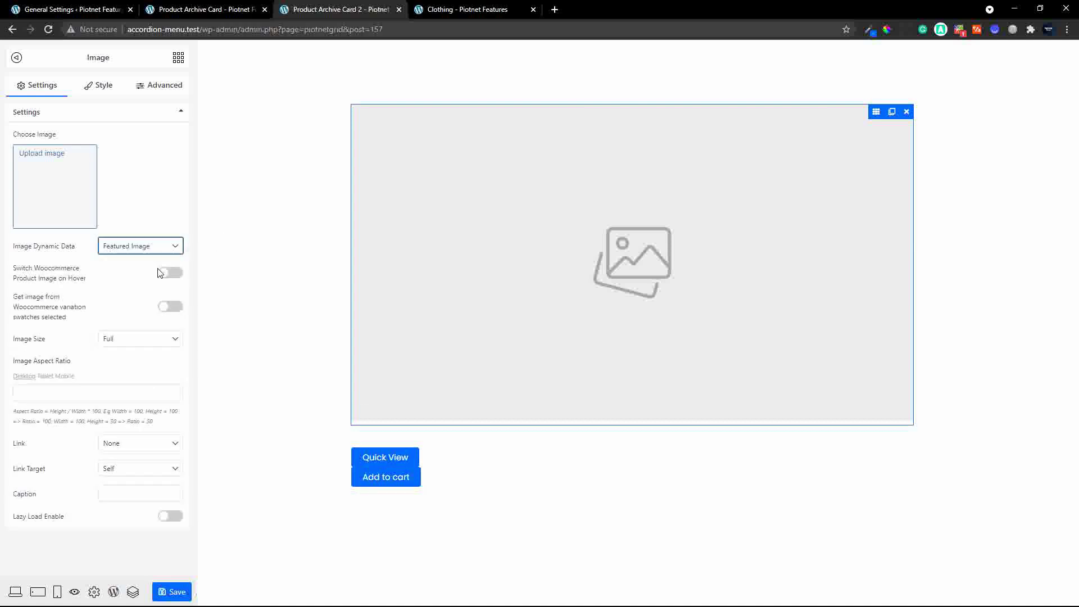
{"action": "left_click", "coordinate": [171, 344]}
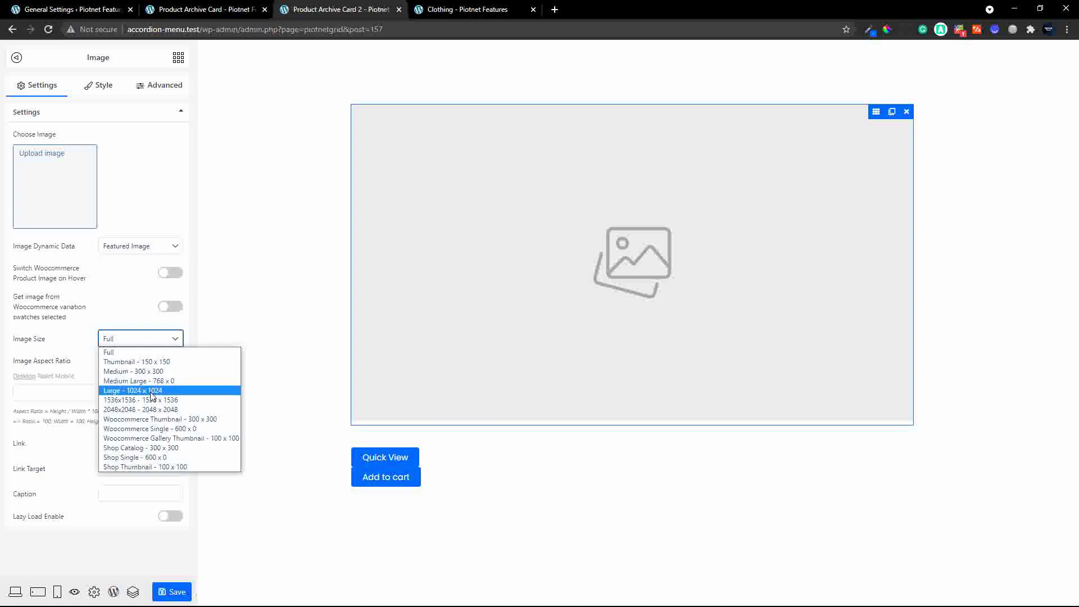
{"action": "left_click", "coordinate": [133, 391]}
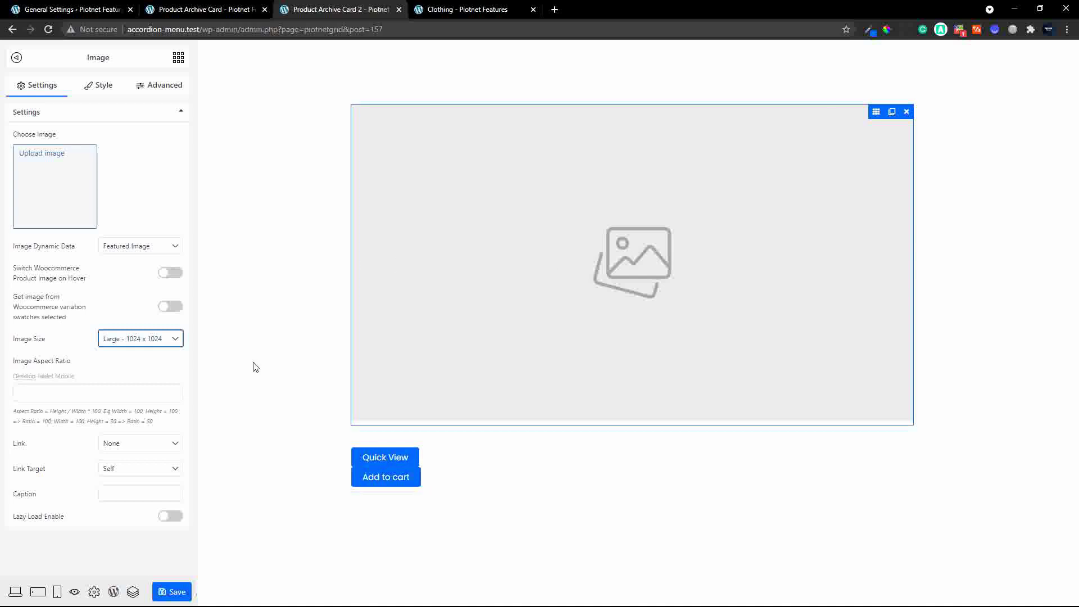
Link the image to a custom URL using the dynamic Post URL tag, and save the card.
{"action": "left_click", "coordinate": [173, 446]}
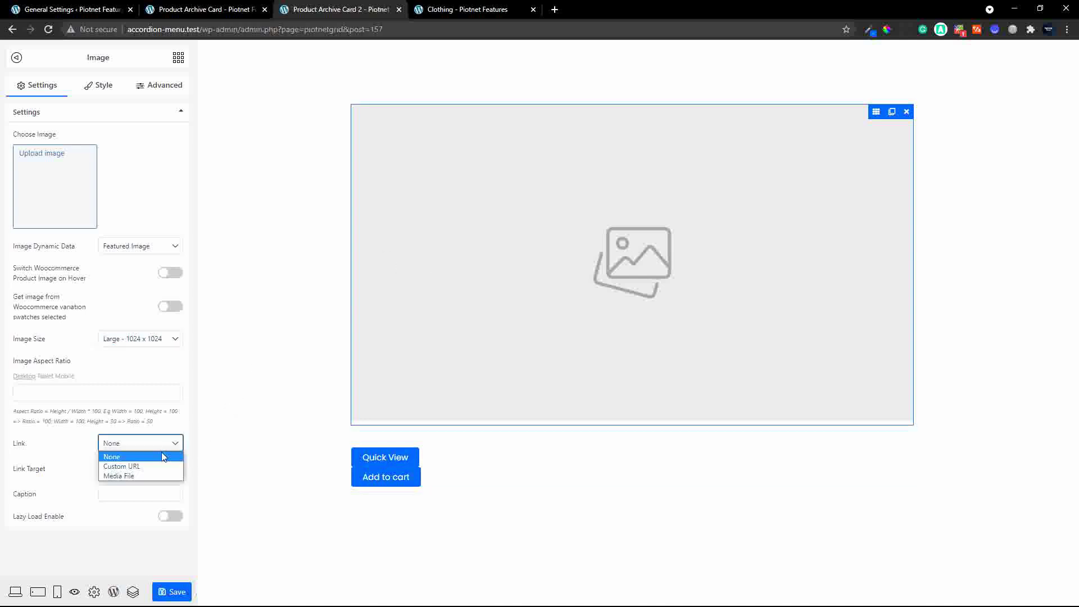
{"action": "left_click", "coordinate": [162, 467]}
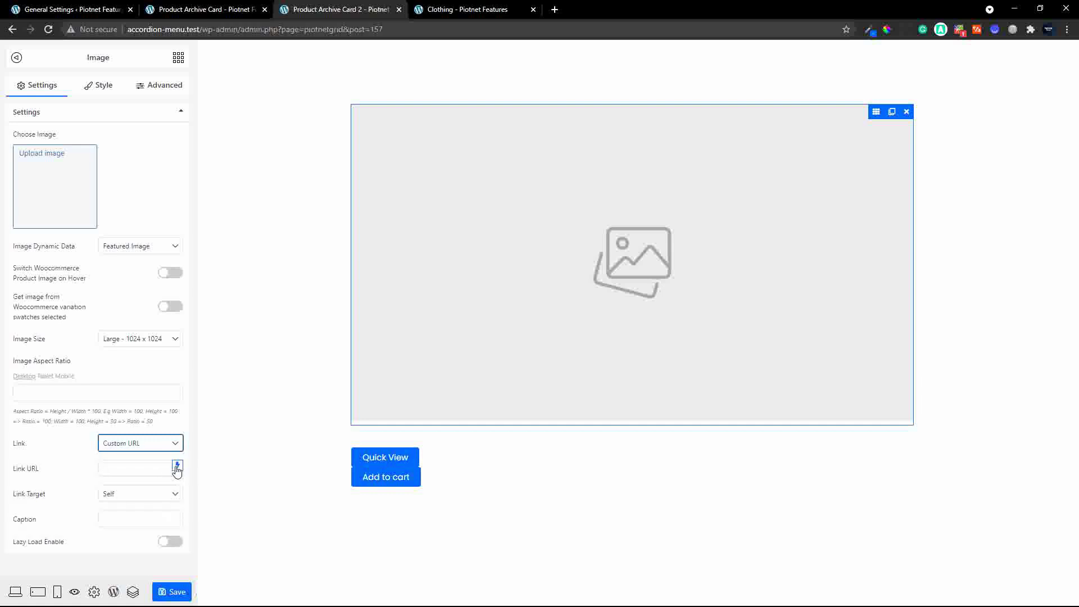
{"action": "left_click", "coordinate": [178, 468]}
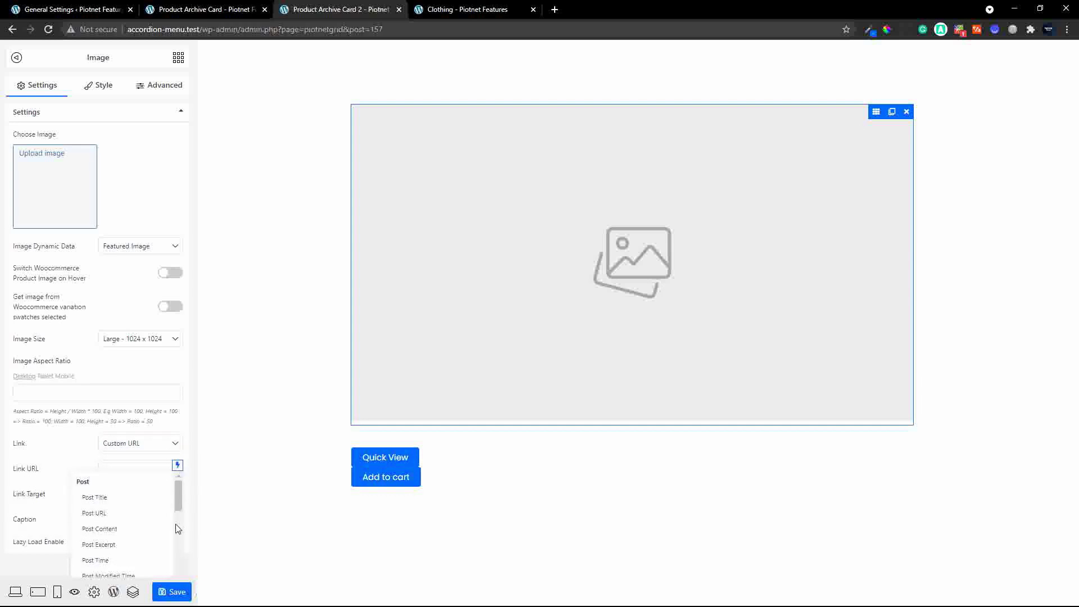
{"action": "left_click", "coordinate": [94, 513]}
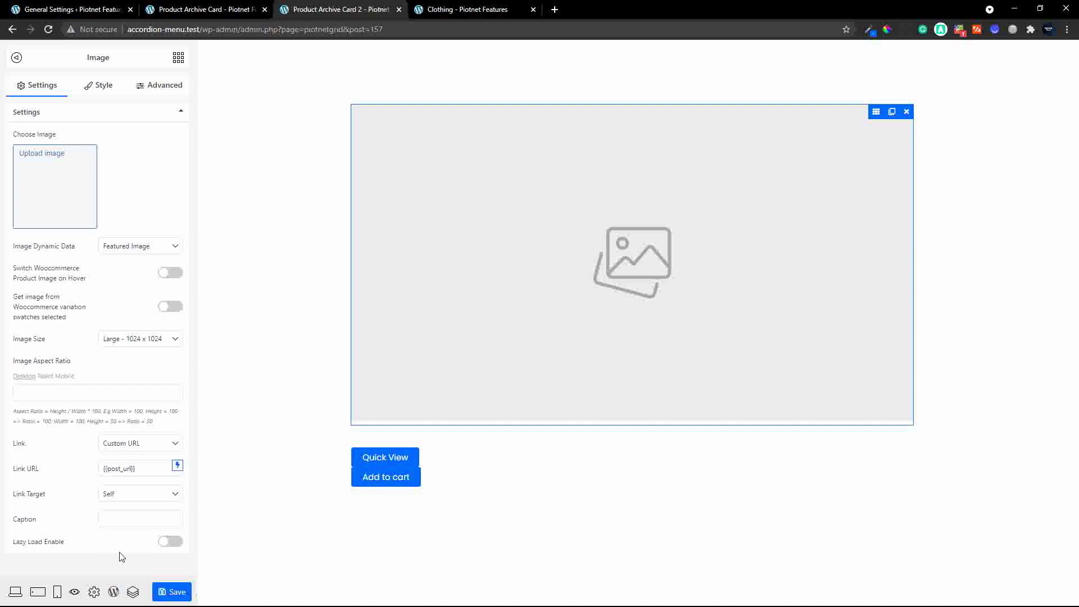
{"action": "left_click", "coordinate": [172, 592]}
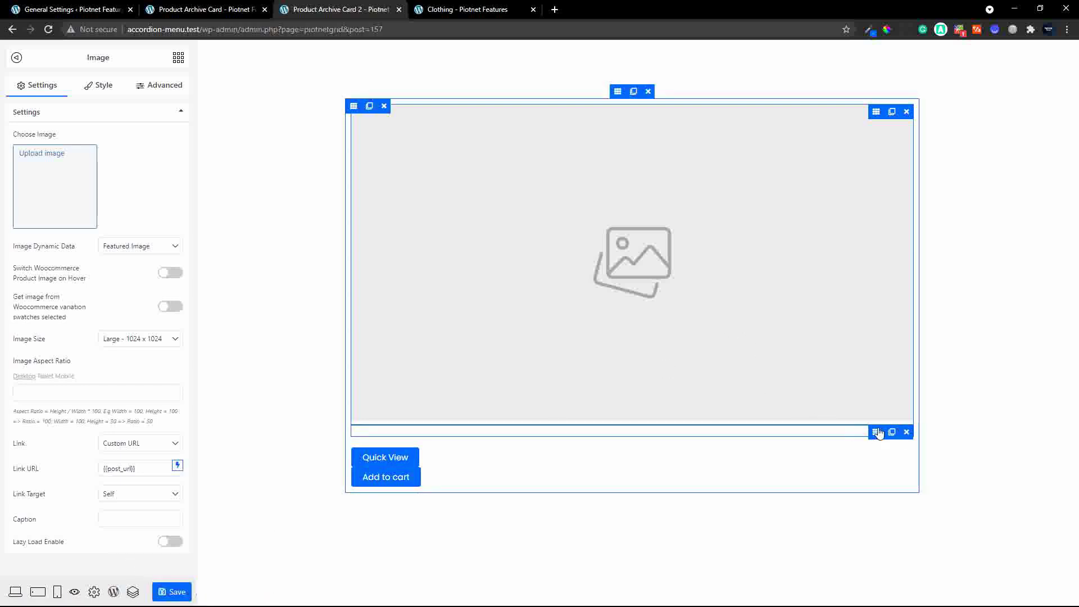
Fill the first Text widget, directly below the image, with the dynamic WooCommerce Product Title.
{"action": "left_click", "coordinate": [878, 432]}
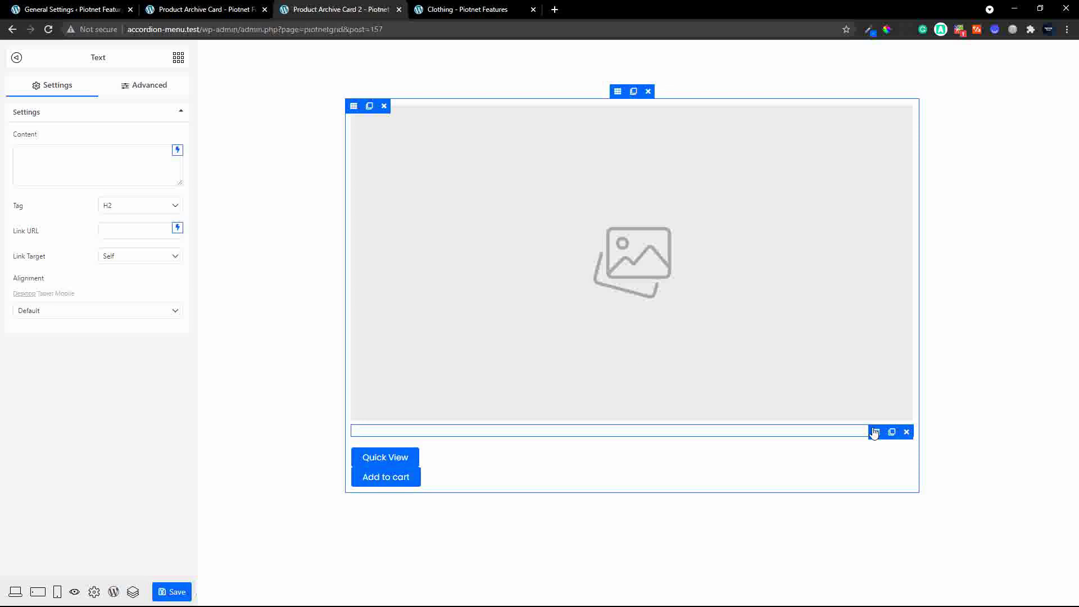
{"action": "left_click", "coordinate": [179, 150]}
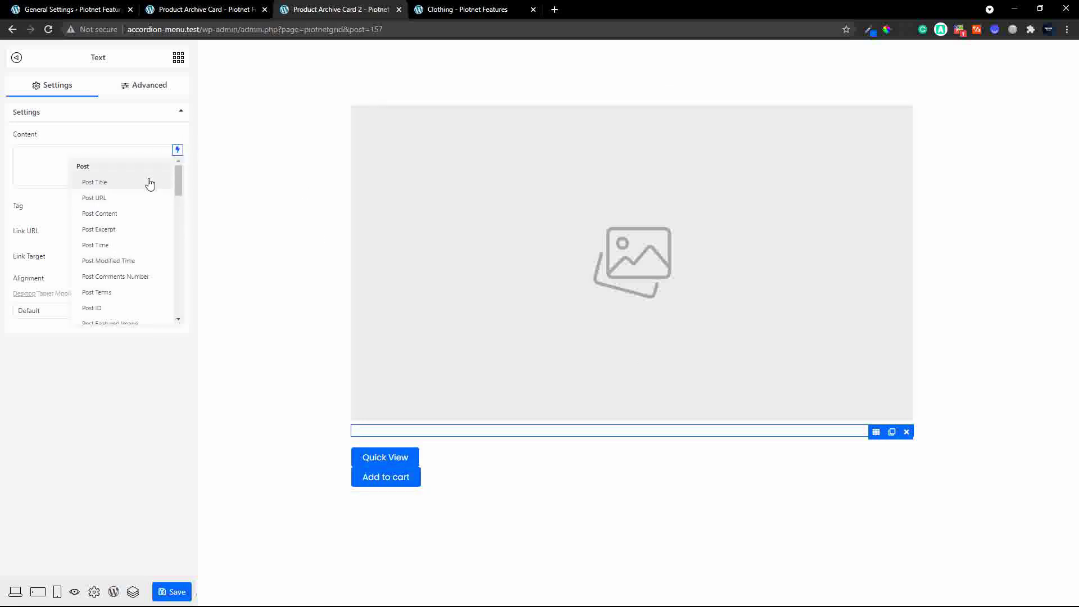
{"action": "scroll", "coordinate": [179, 221], "scroll_direction": "down", "scroll_amount": 3}
{"action": "scroll", "coordinate": [179, 221], "scroll_direction": "down", "scroll_amount": 5}
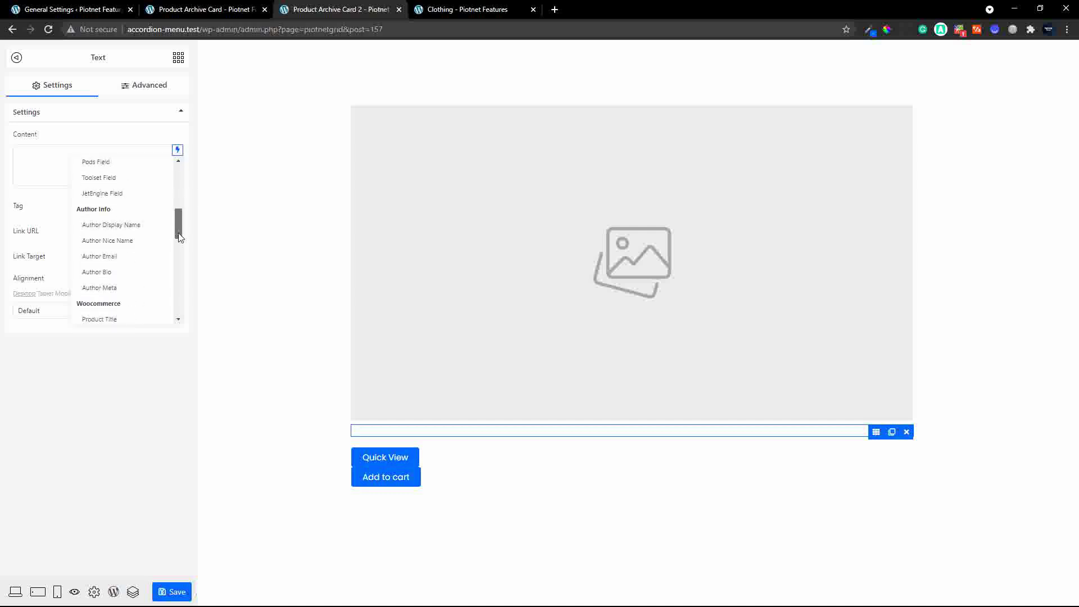
{"action": "left_click", "coordinate": [133, 263]}
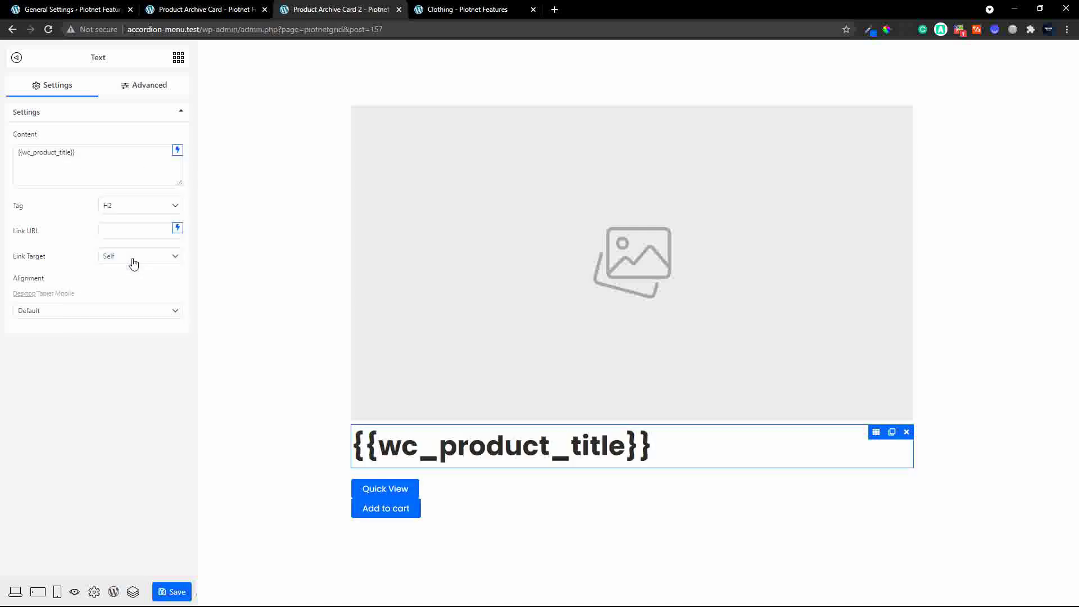
Center the product title text and link it to the dynamic Post URL.
{"action": "left_click", "coordinate": [80, 313]}
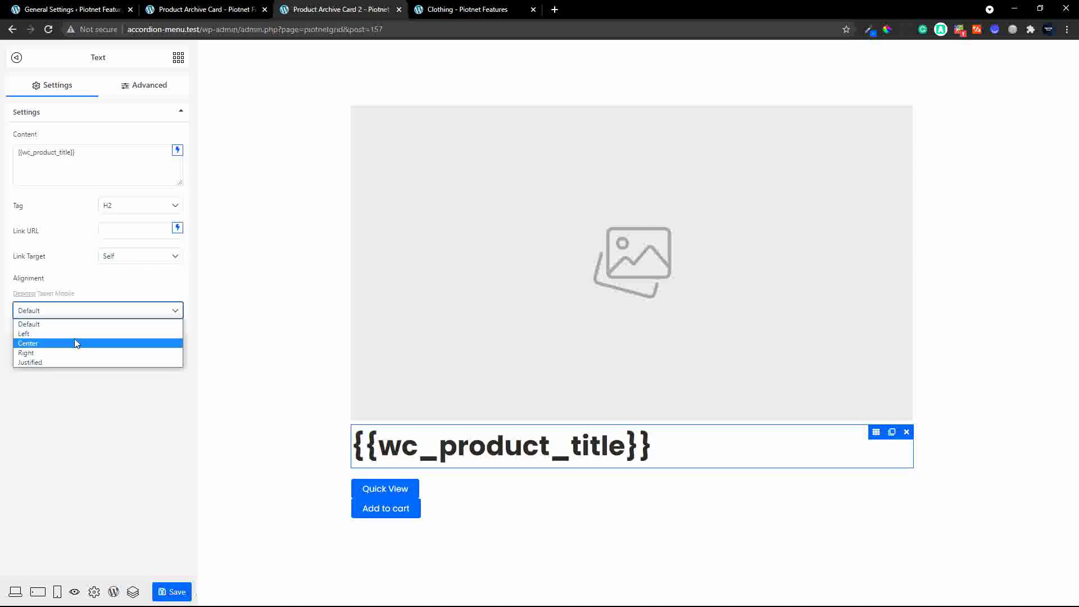
{"action": "left_click", "coordinate": [77, 344]}
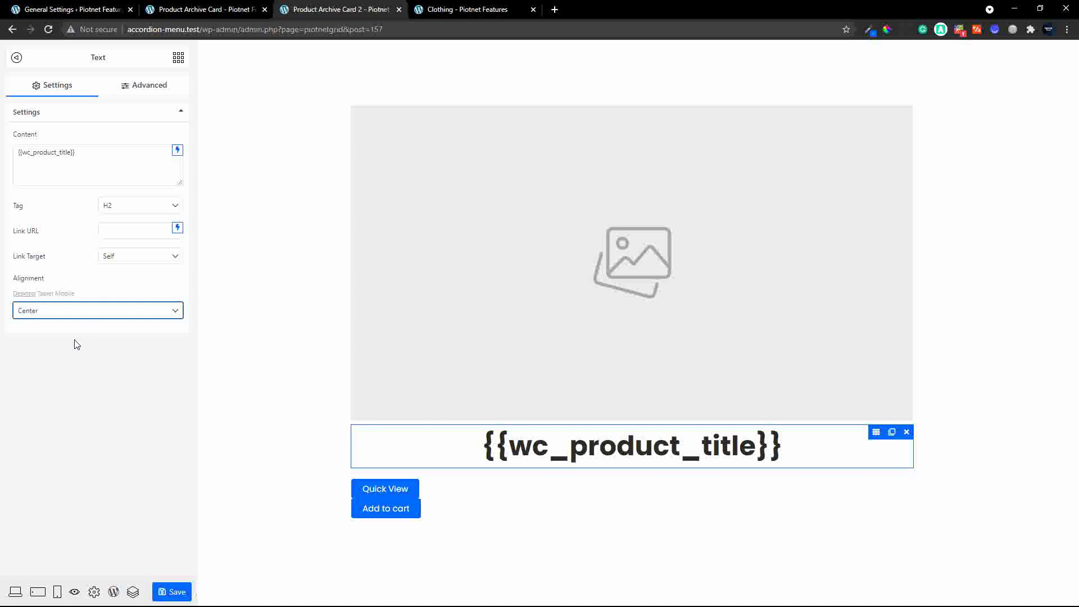
{"action": "left_click", "coordinate": [180, 229]}
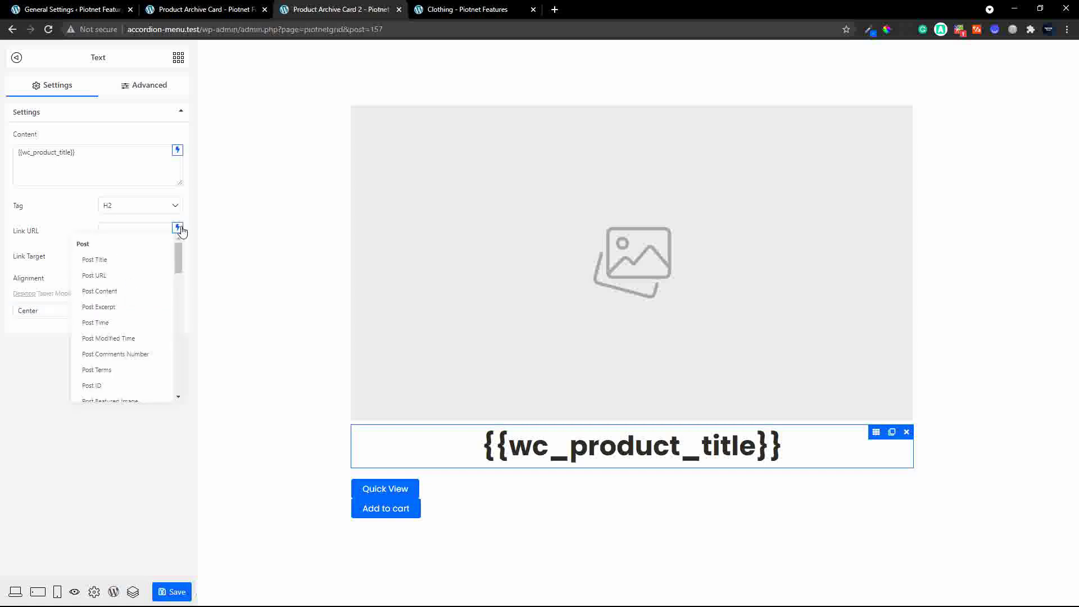
{"action": "left_click", "coordinate": [114, 277]}
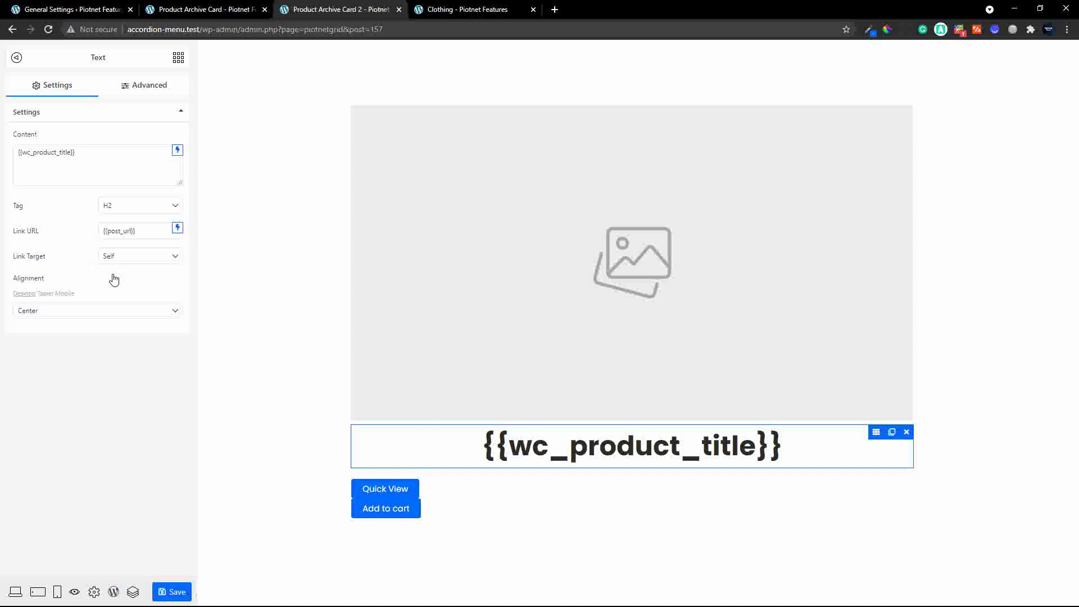
Set the product title's typography to size 18 and weight 400 Normal.
{"action": "left_click", "coordinate": [152, 93]}
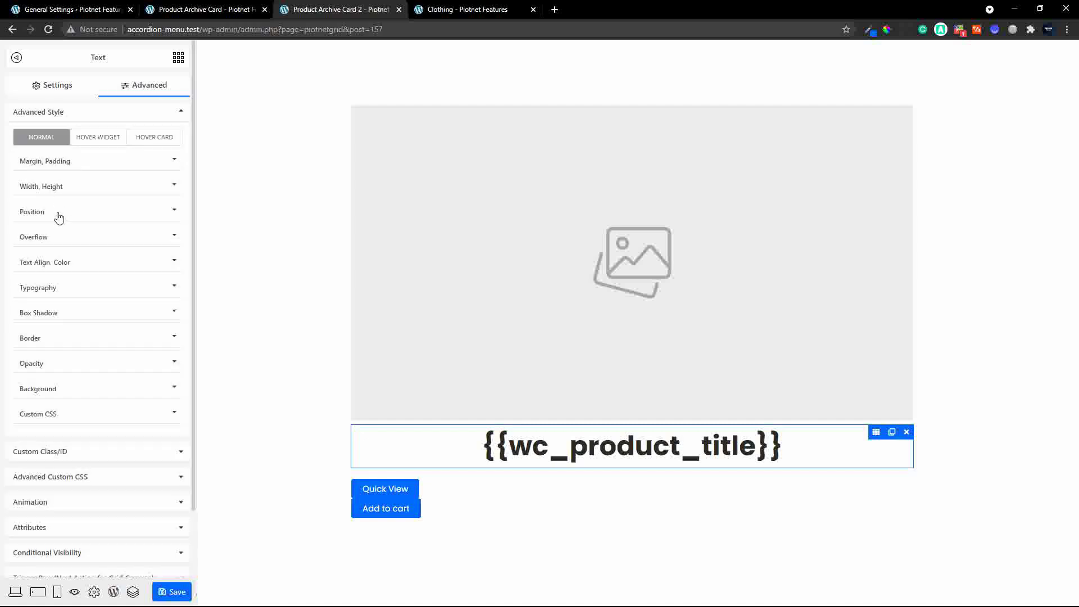
{"action": "left_click", "coordinate": [172, 289]}
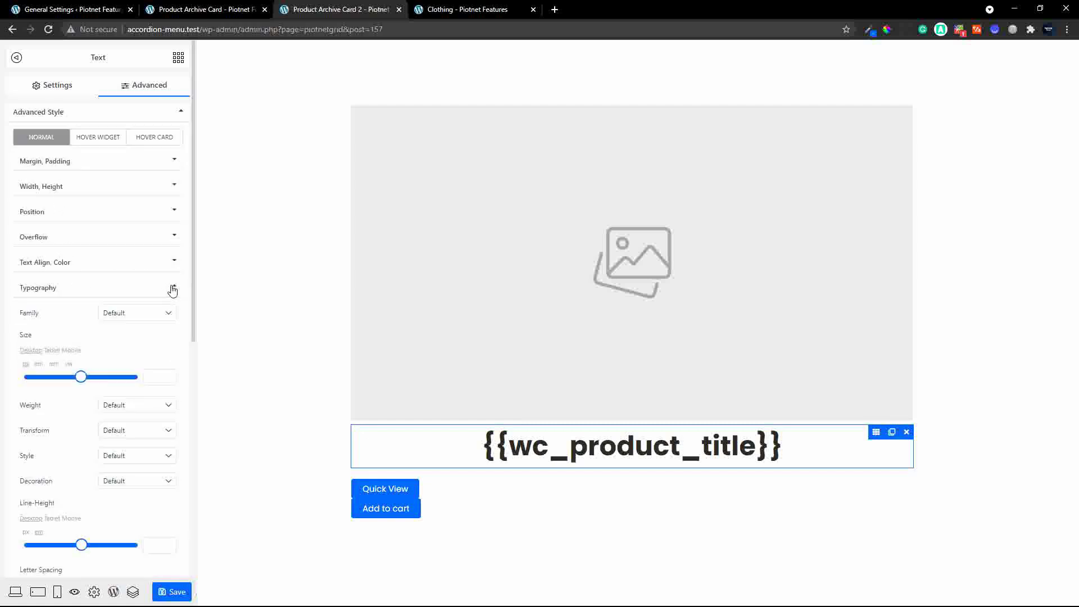
{"action": "left_click", "coordinate": [151, 375]}
{"action": "type", "text": "18"}
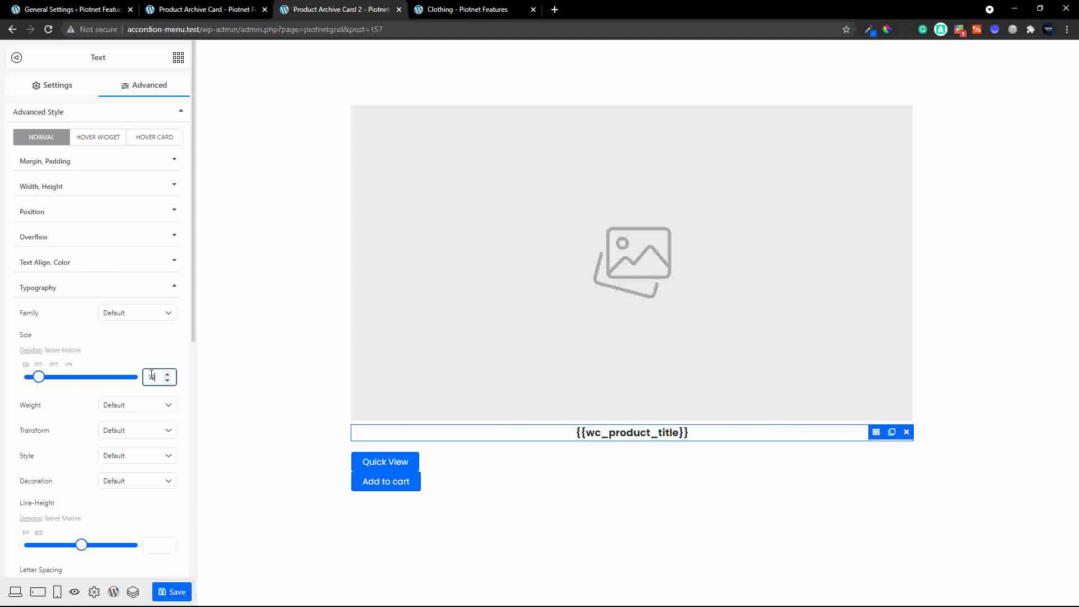
{"action": "left_click", "coordinate": [136, 413]}
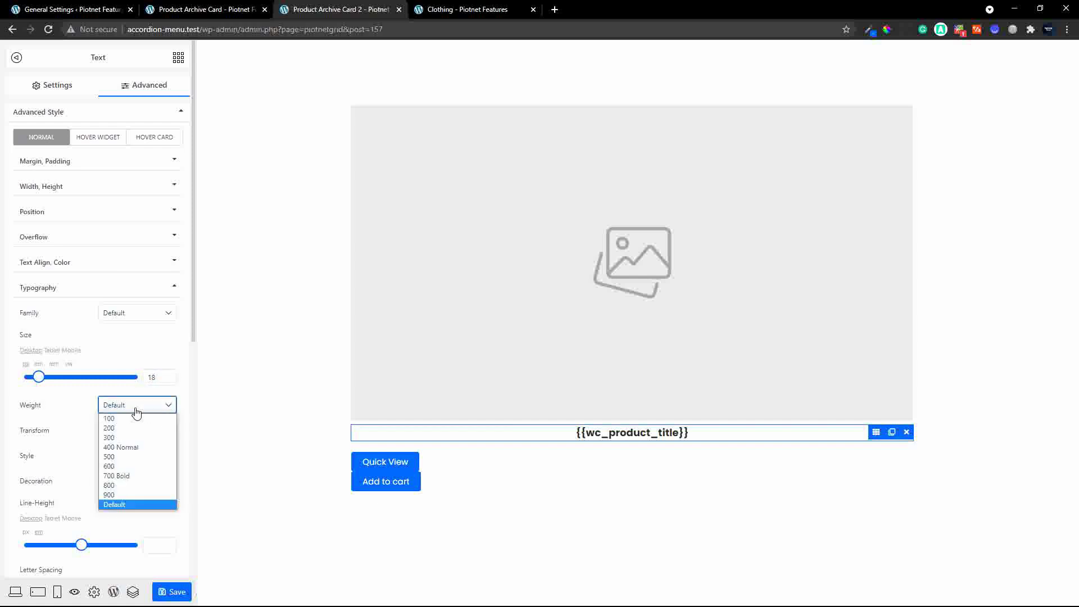
{"action": "left_click", "coordinate": [132, 447]}
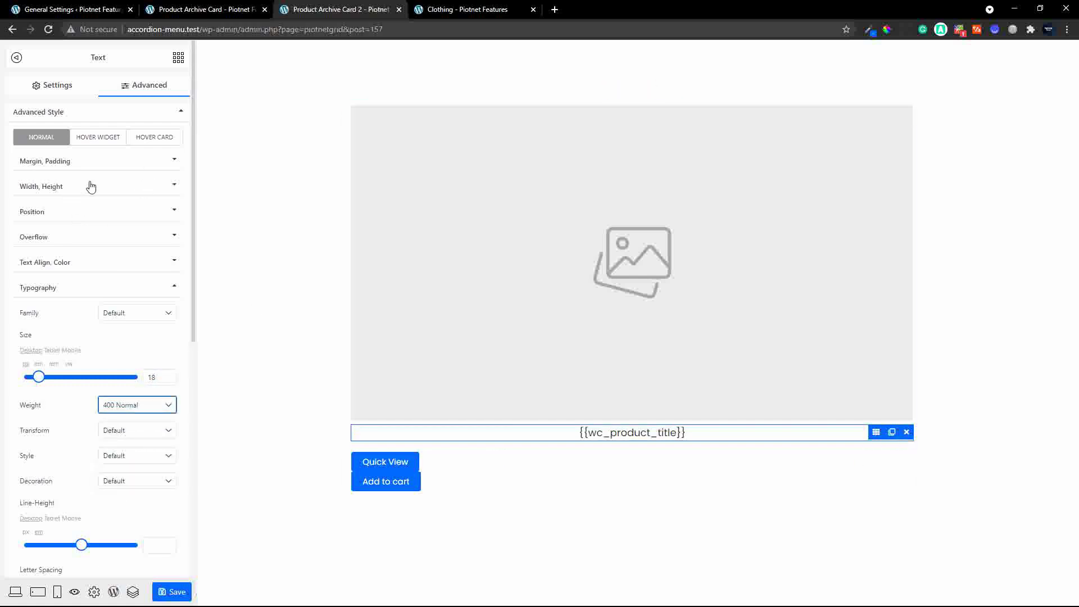
Unlink the product title's margin values and set only its bottom margin to 15.
{"action": "left_click", "coordinate": [80, 167]}
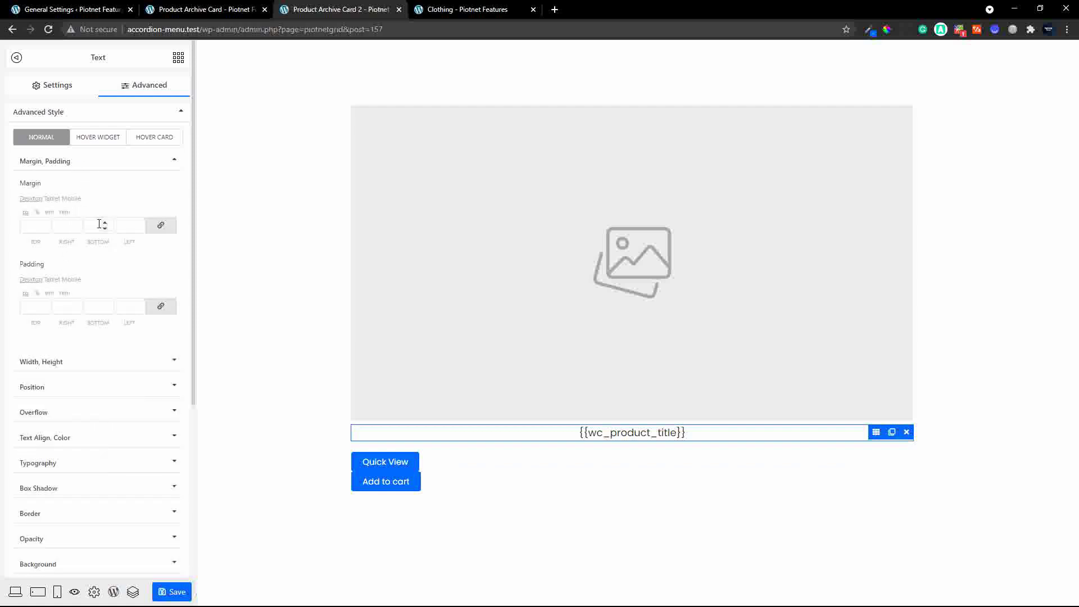
{"action": "left_click", "coordinate": [160, 226]}
{"action": "left_click", "coordinate": [95, 226]}
{"action": "type", "text": "150"}
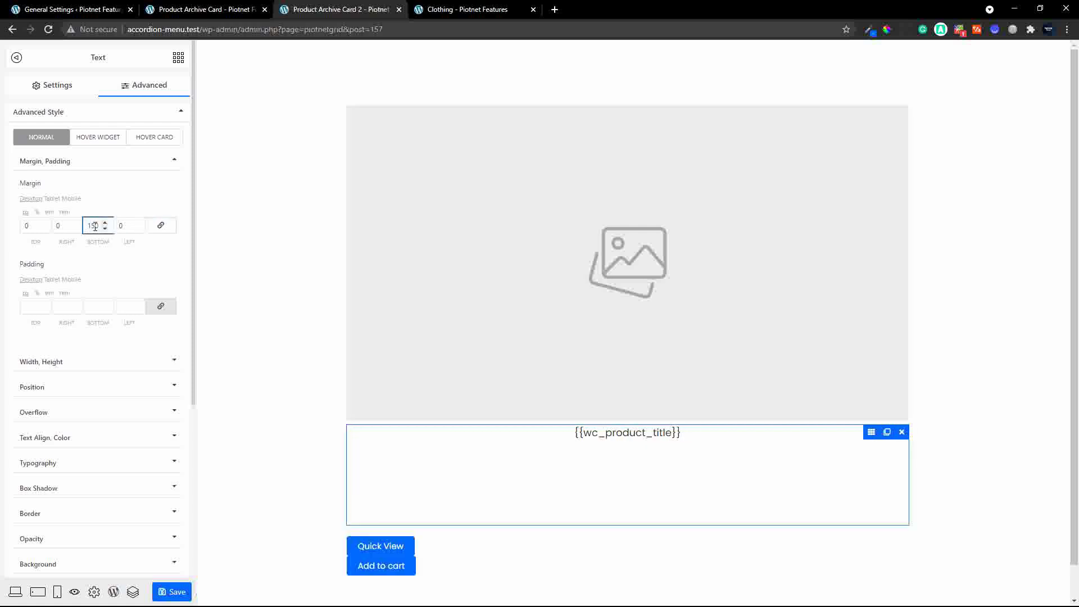
{"action": "key", "text": "Delete"}
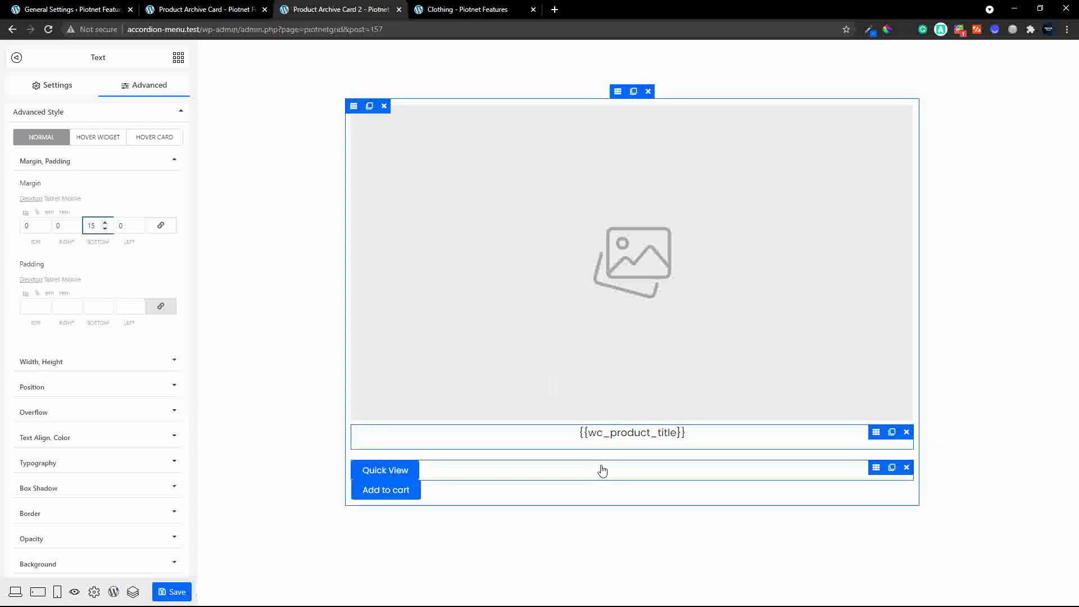
Give the Image widget an unlinked bottom margin of 15, keeping the other sides at 0.
{"action": "left_click", "coordinate": [439, 376]}
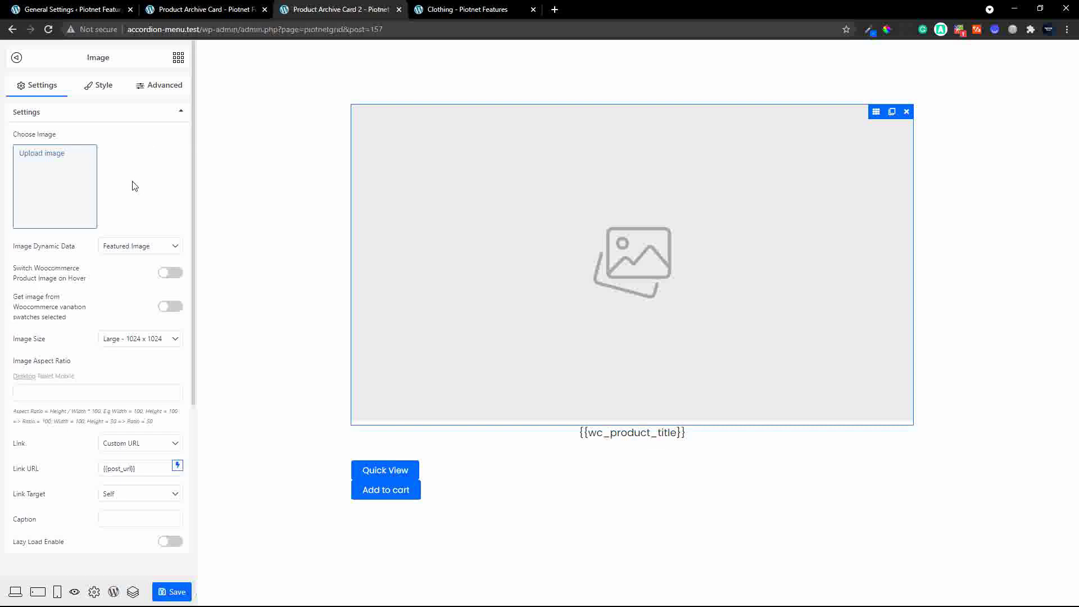
{"action": "left_click", "coordinate": [165, 95]}
{"action": "left_click", "coordinate": [86, 163]}
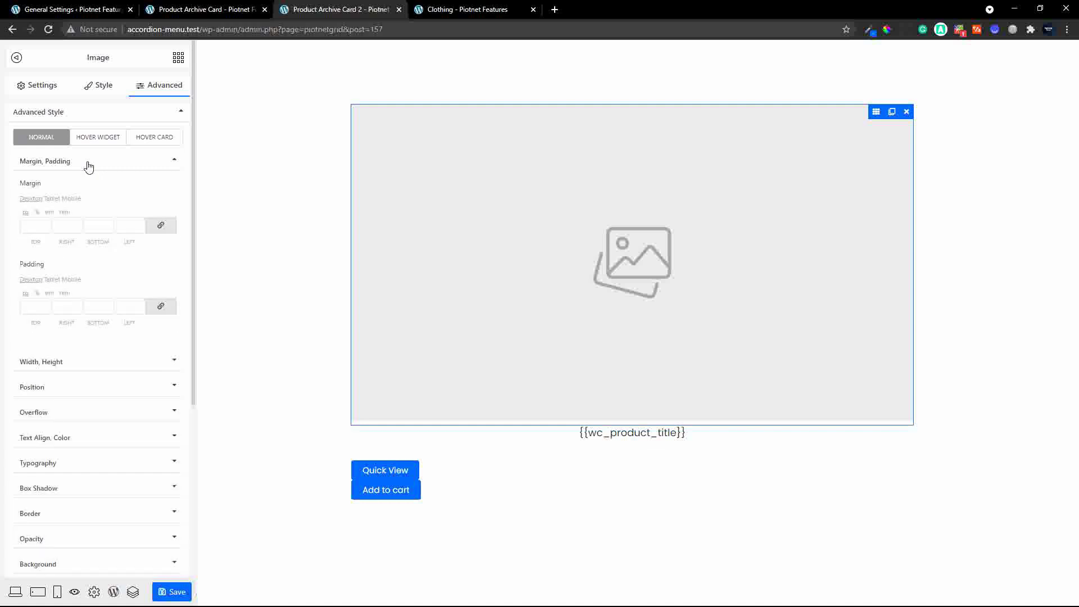
{"action": "left_click", "coordinate": [159, 226]}
{"action": "left_click", "coordinate": [97, 226]}
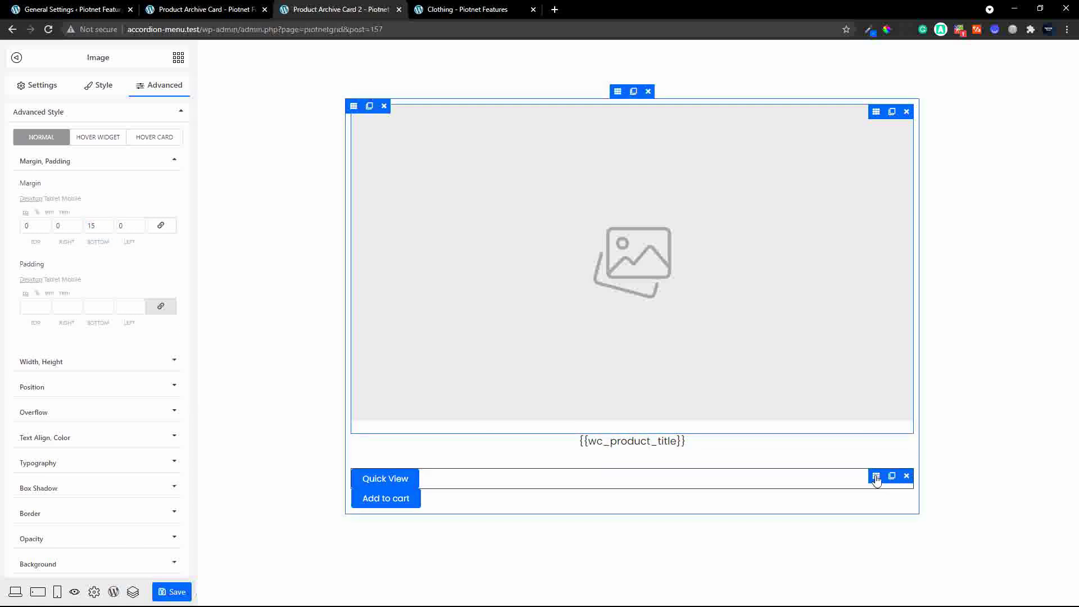
Fill the second Text widget, below the product title, with the dynamic WooCommerce Full Price and set its tag to div.
{"action": "left_click", "coordinate": [876, 465]}
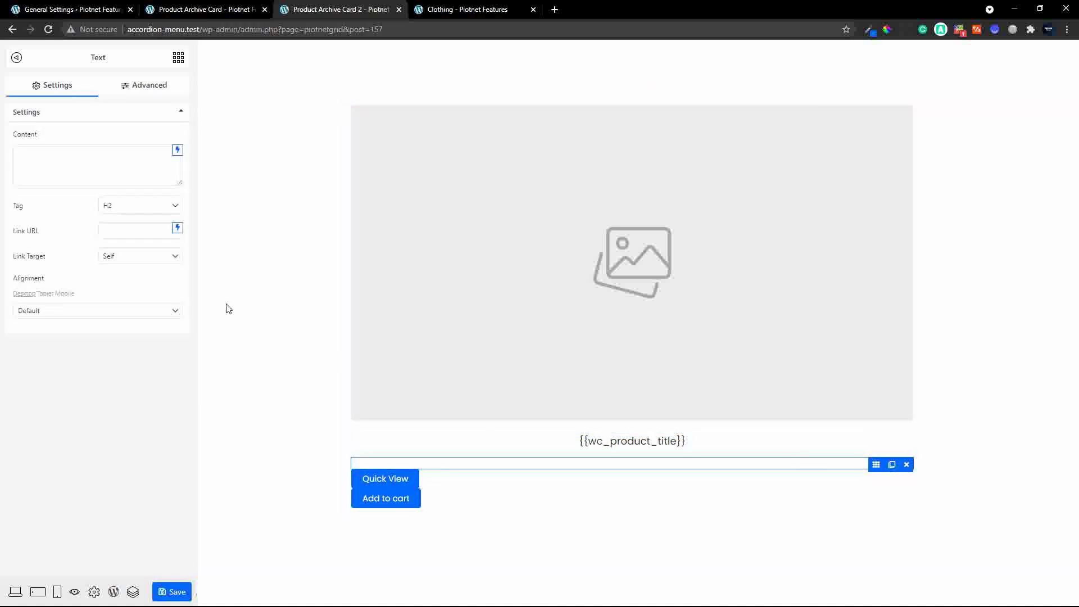
{"action": "left_click", "coordinate": [178, 151]}
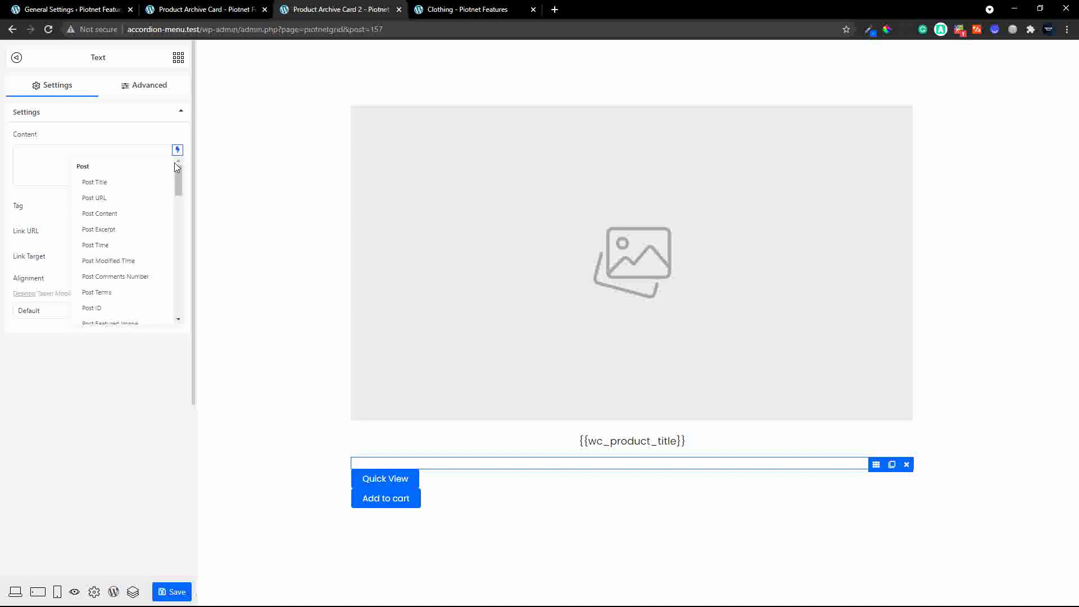
{"action": "scroll", "coordinate": [180, 275], "scroll_direction": "down", "scroll_amount": 5}
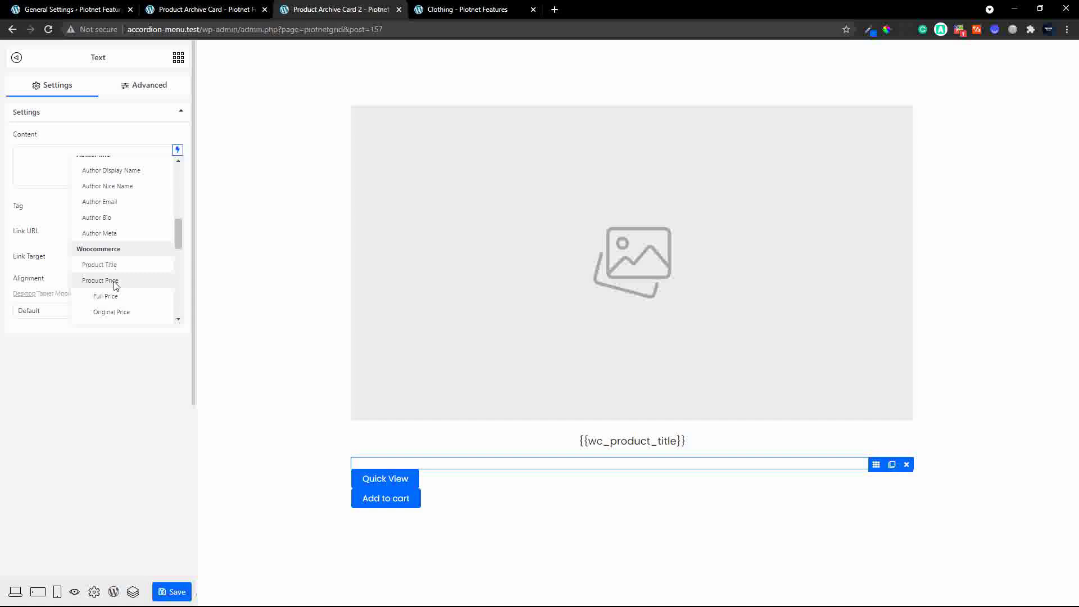
{"action": "left_click", "coordinate": [108, 298]}
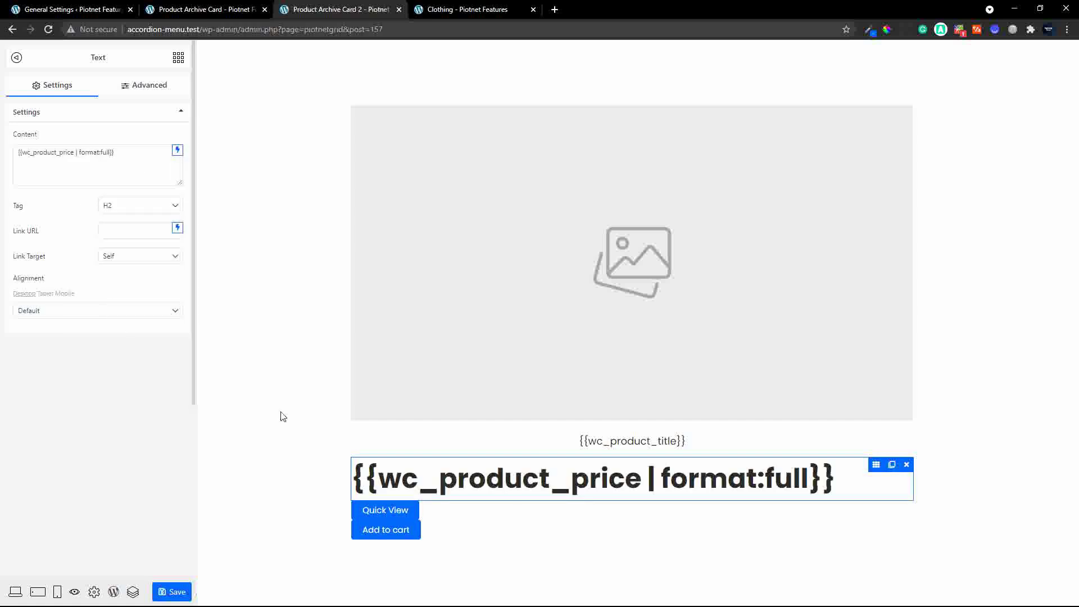
{"action": "left_click", "coordinate": [177, 206]}
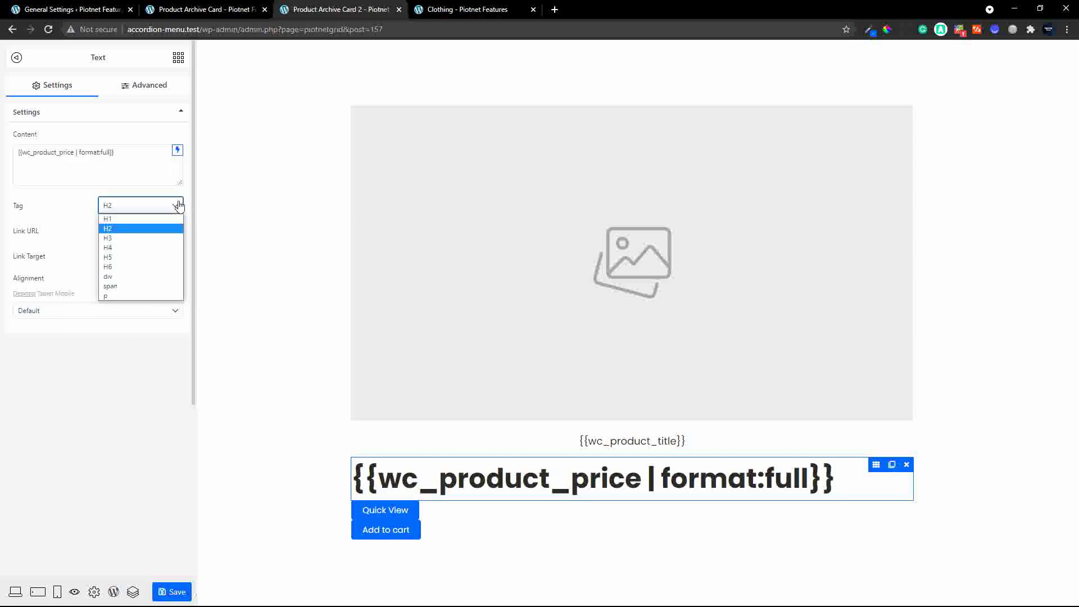
{"action": "left_click", "coordinate": [150, 277]}
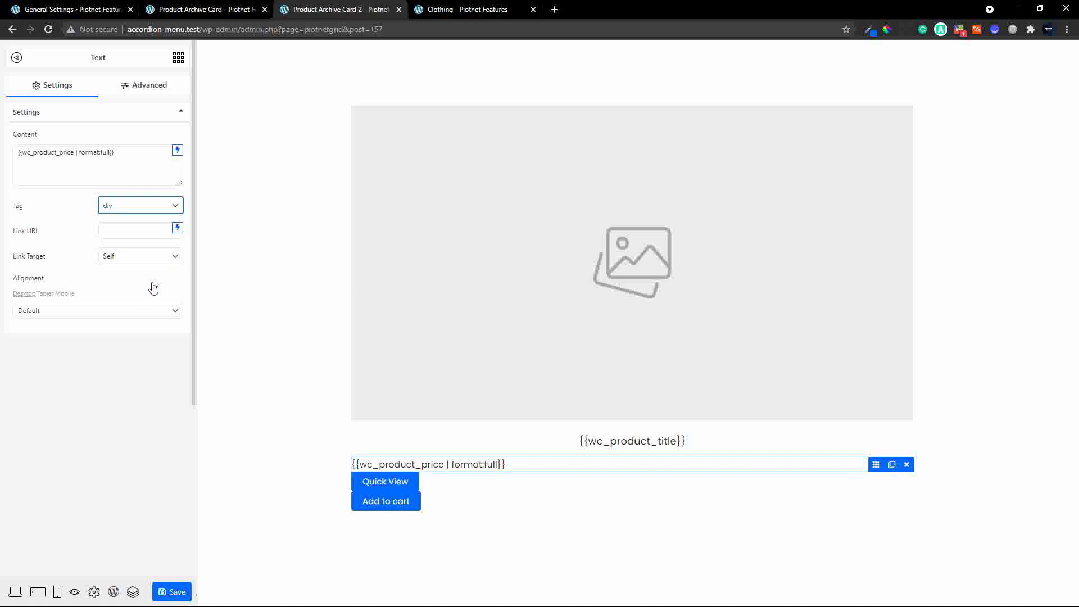
Center the product price text and set its typography size to 18.
{"action": "left_click", "coordinate": [130, 312]}
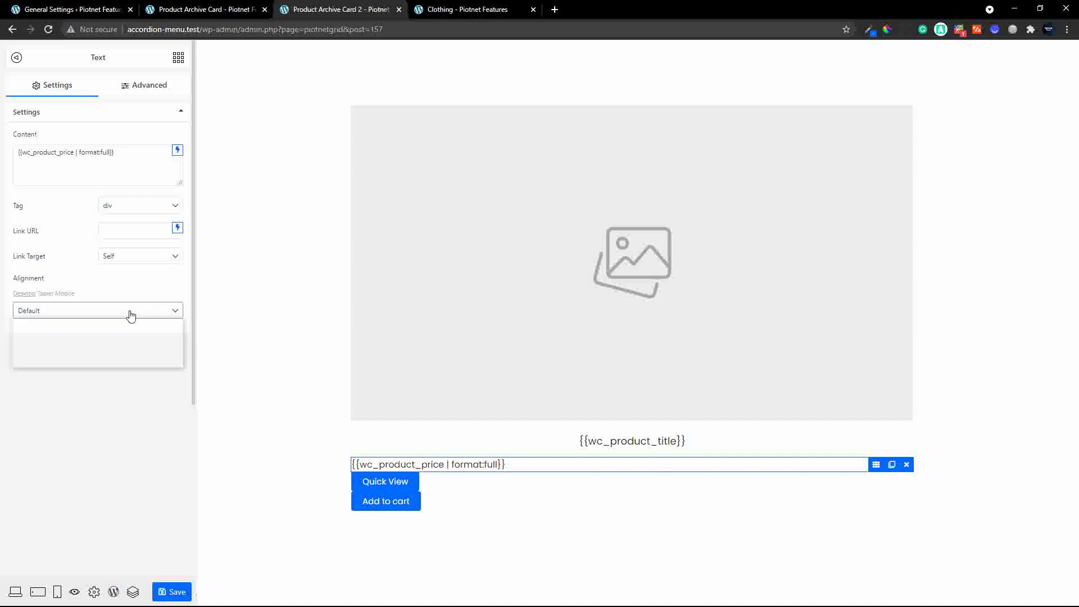
{"action": "left_click", "coordinate": [108, 342]}
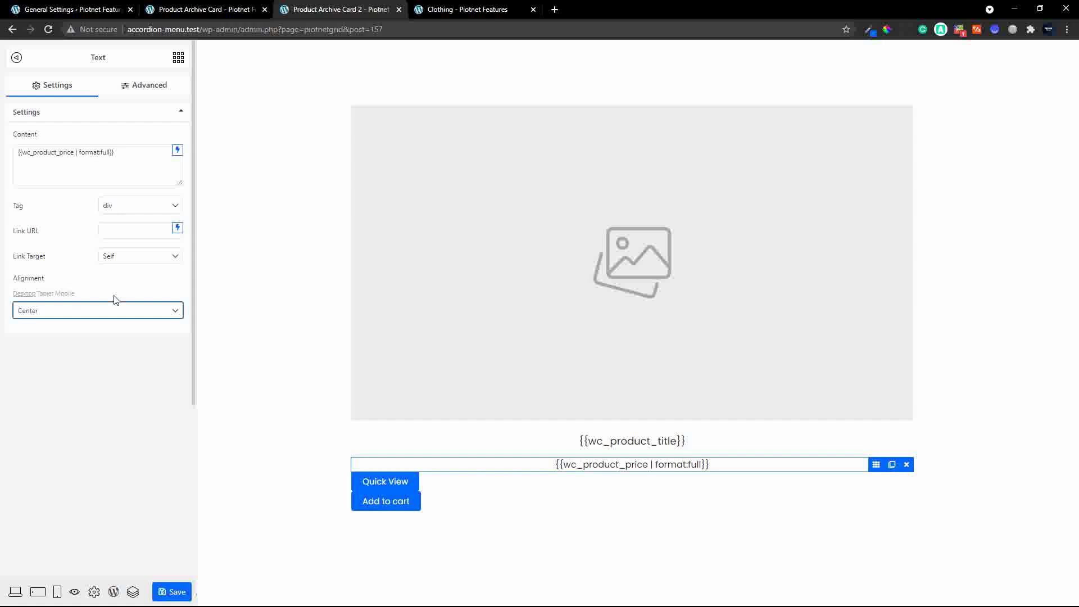
{"action": "left_click", "coordinate": [151, 99]}
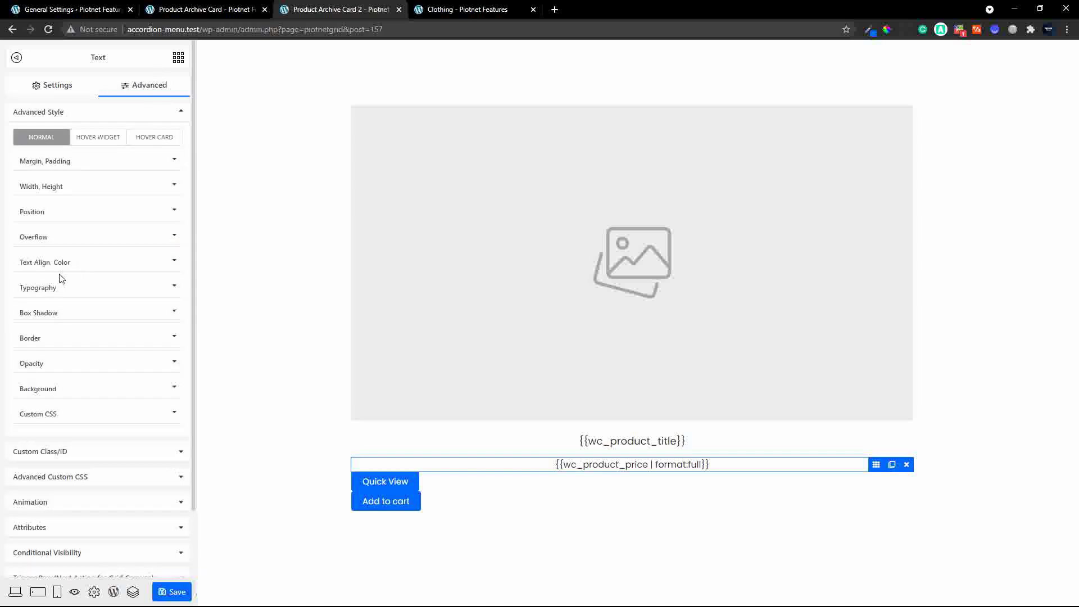
{"action": "left_click", "coordinate": [51, 287]}
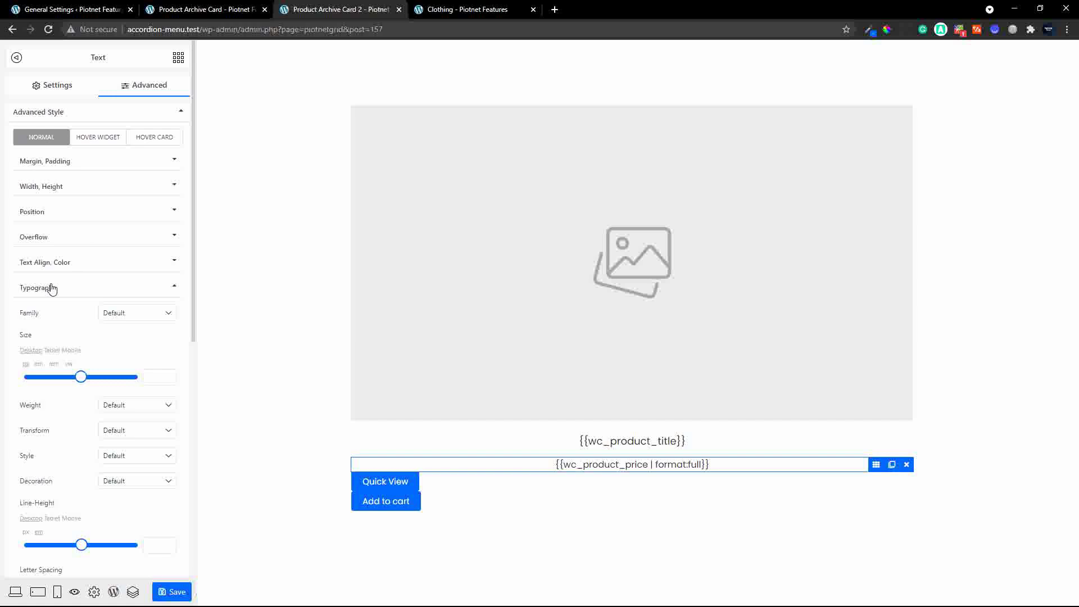
{"action": "left_click", "coordinate": [160, 386]}
{"action": "type", "text": "18"}
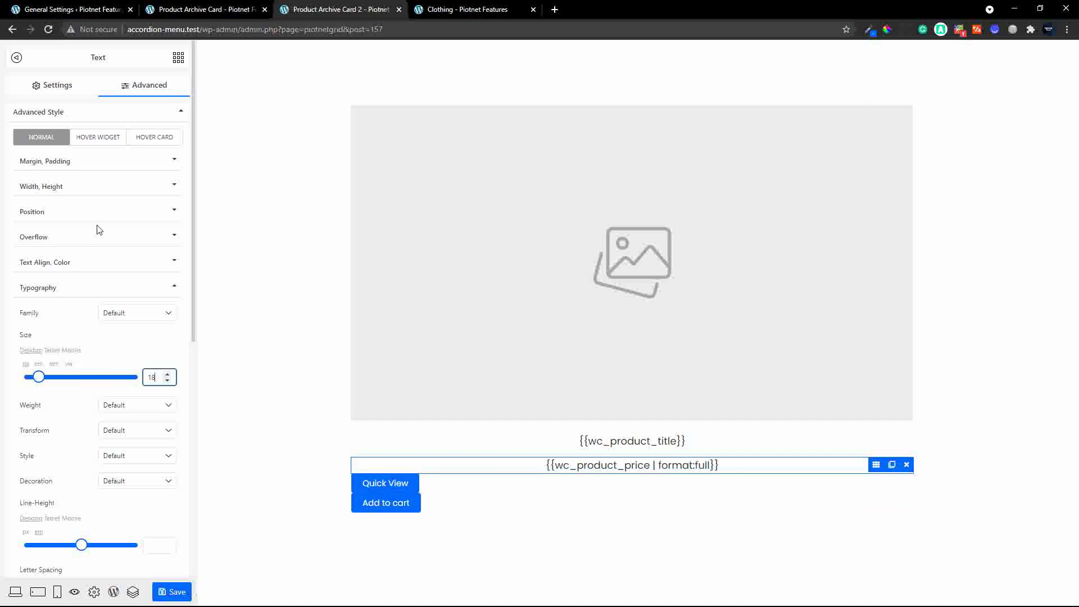
Unlink the product price's margin values and set its bottom margin to 15, with the other sides at 0.
{"action": "left_click", "coordinate": [58, 163]}
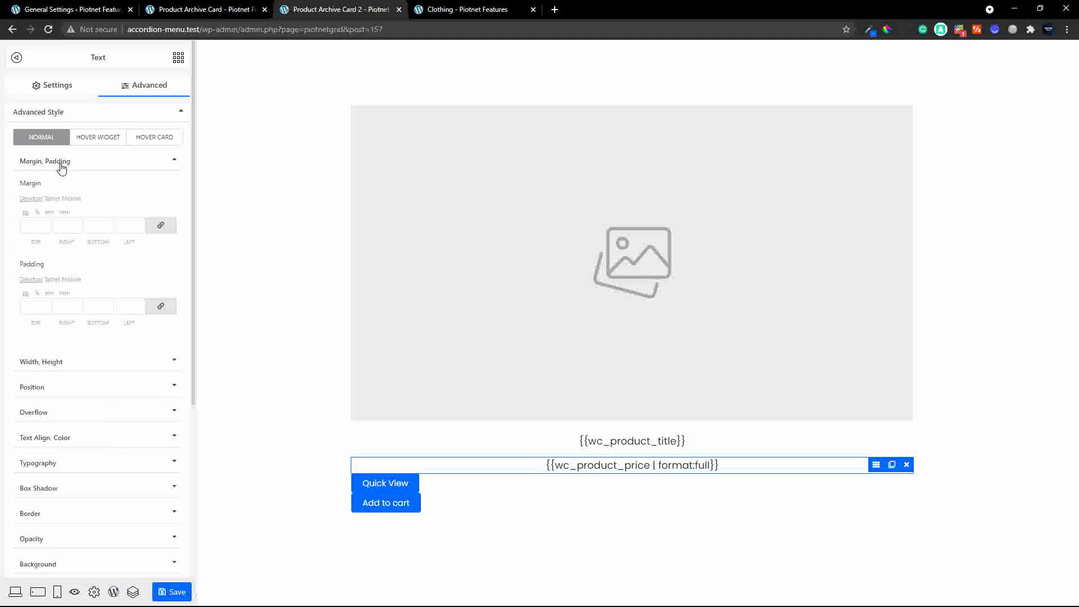
{"action": "left_click", "coordinate": [161, 225]}
{"action": "left_click", "coordinate": [97, 225]}
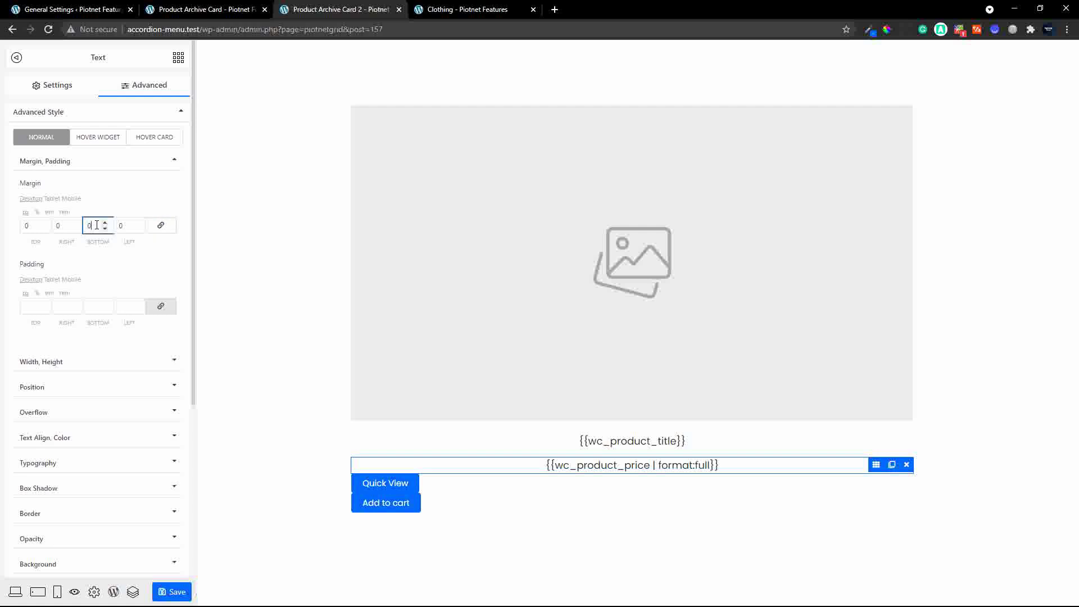
{"action": "type", "text": "15"}
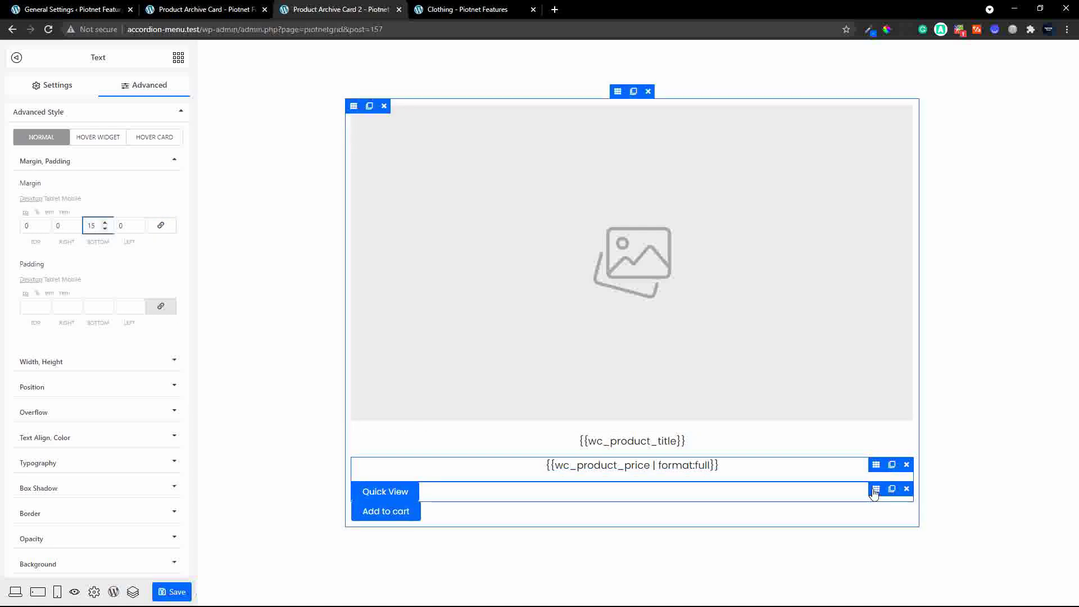
Center the Quick View button and give it the grey background color rgba(102, 102, 102, 1) in its normal state.
{"action": "left_click", "coordinate": [875, 492]}
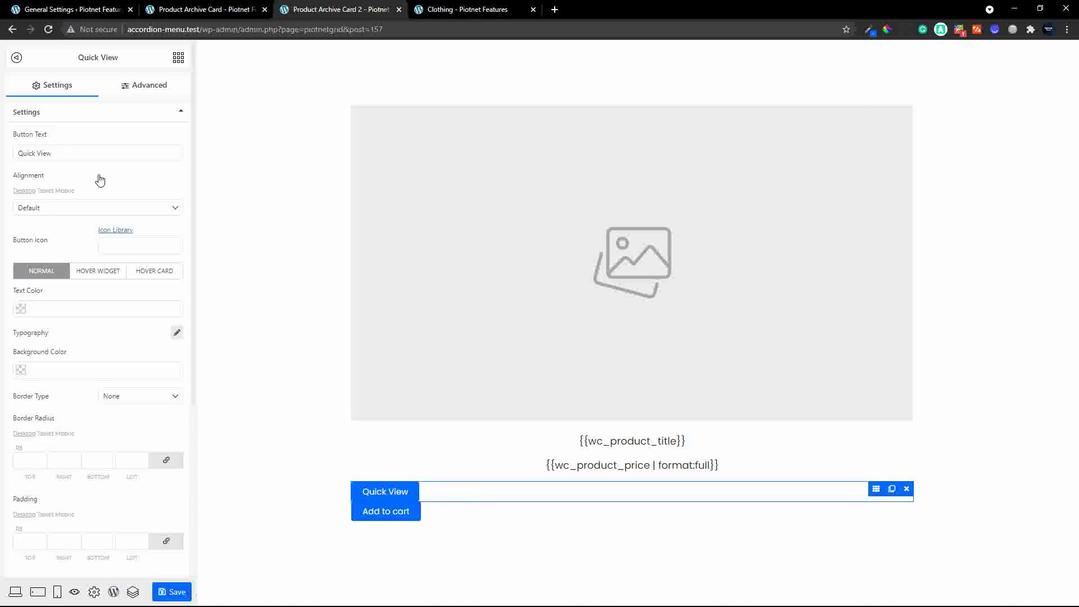
{"action": "left_click", "coordinate": [66, 213]}
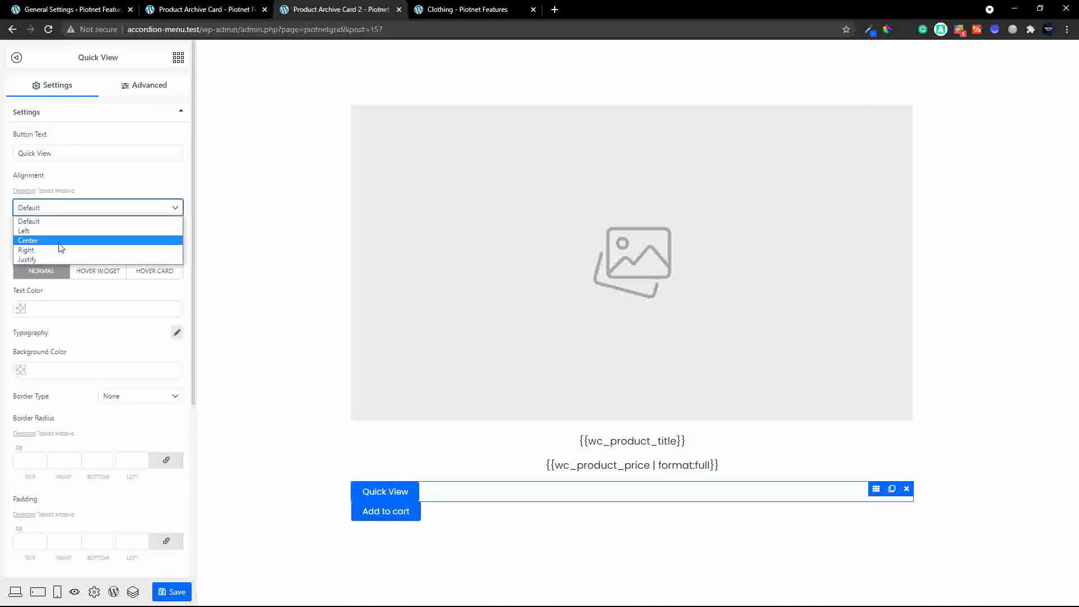
{"action": "left_click", "coordinate": [58, 241]}
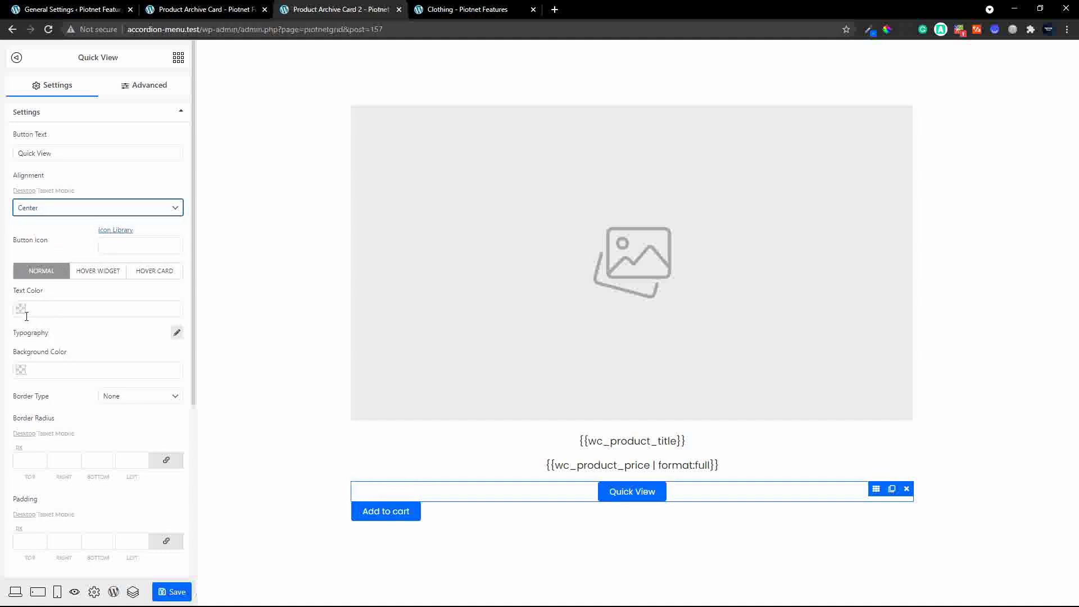
{"action": "left_click", "coordinate": [19, 373]}
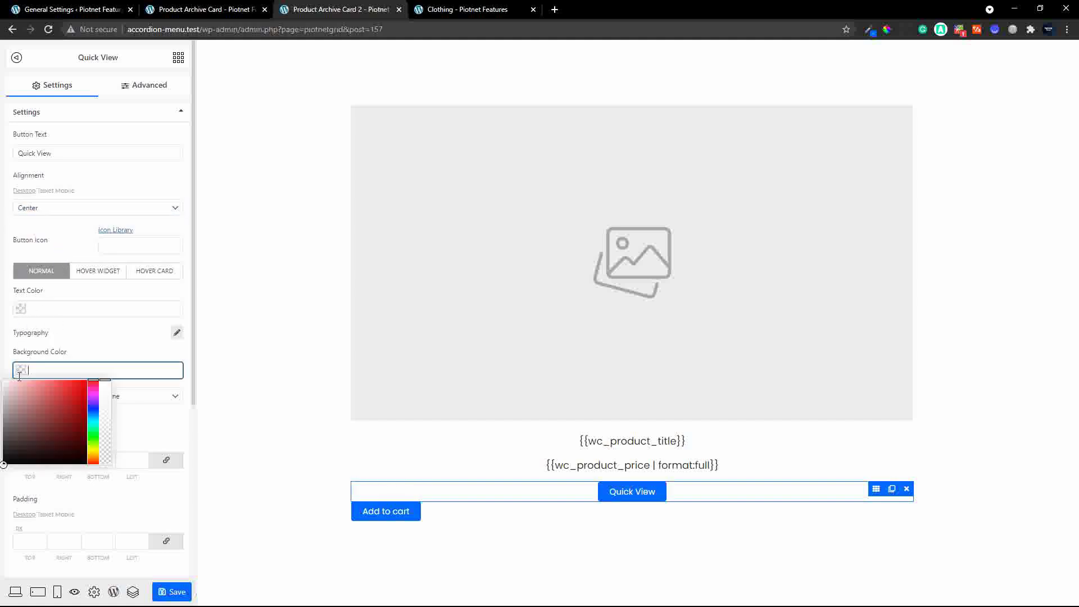
{"action": "left_click_drag", "start_coordinate": [4, 464], "coordinate": [3, 430]}
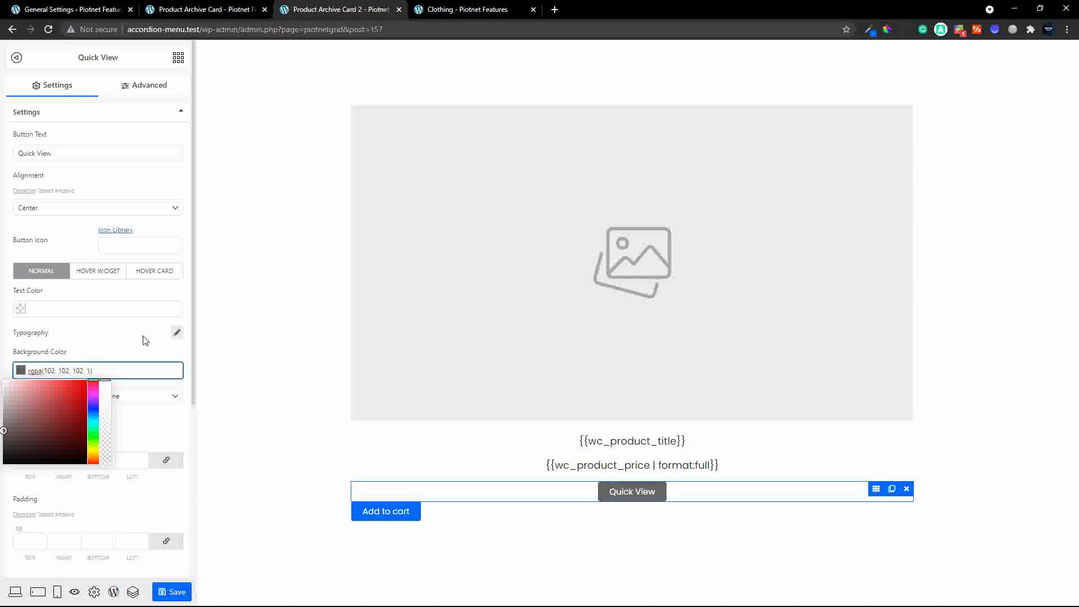
Set the Quick View button's widget-hover colors to a black rgba(0, 0, 0, 1) background and yellow rgba(255, 255, 0, 1) text.
{"action": "left_click", "coordinate": [107, 272]}
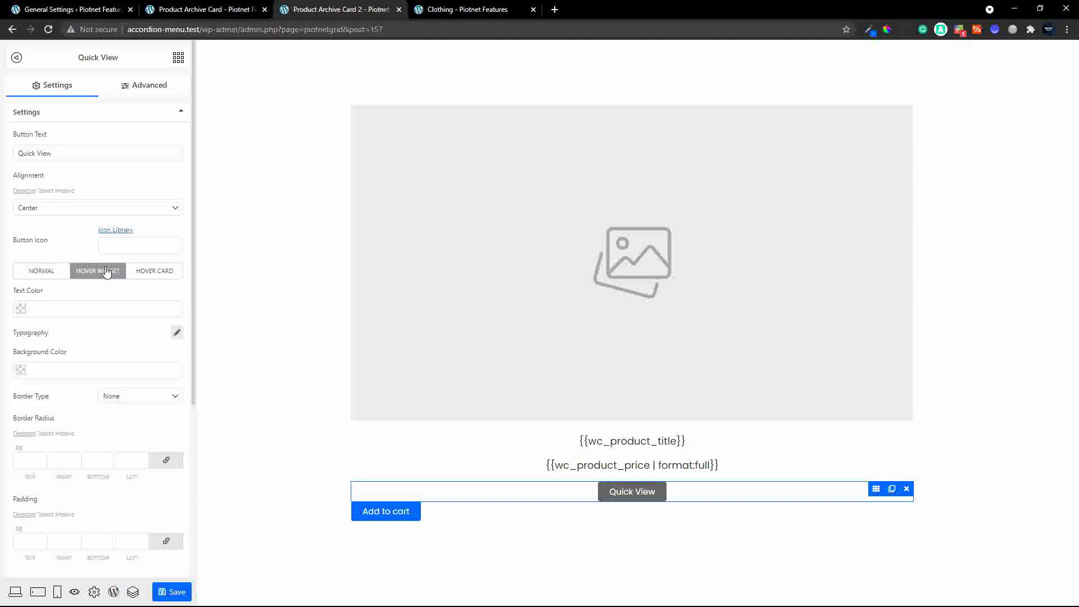
{"action": "left_click", "coordinate": [19, 374]}
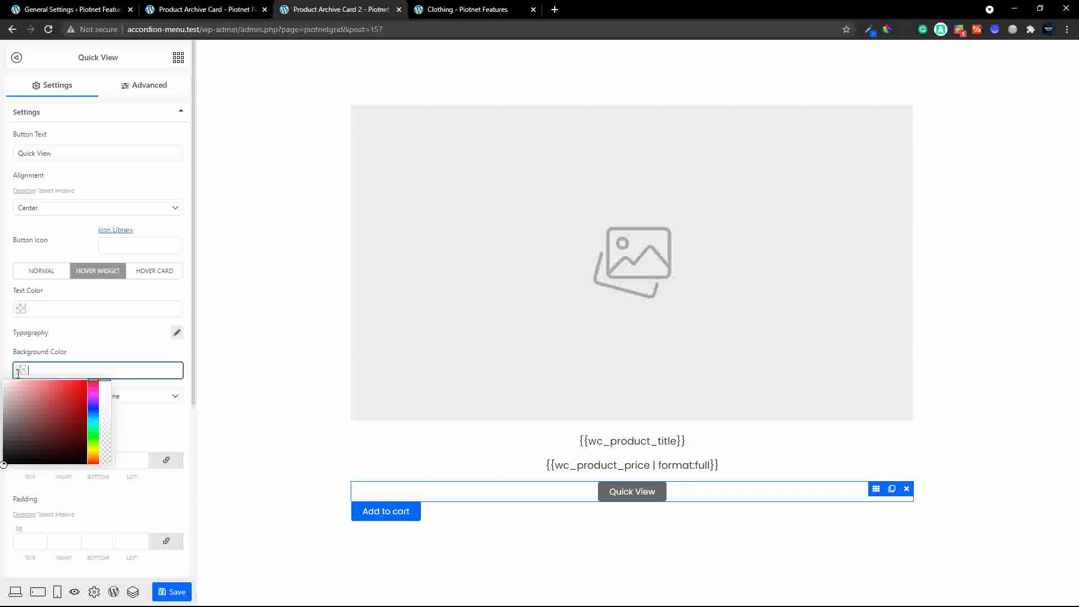
{"action": "left_click", "coordinate": [4, 464]}
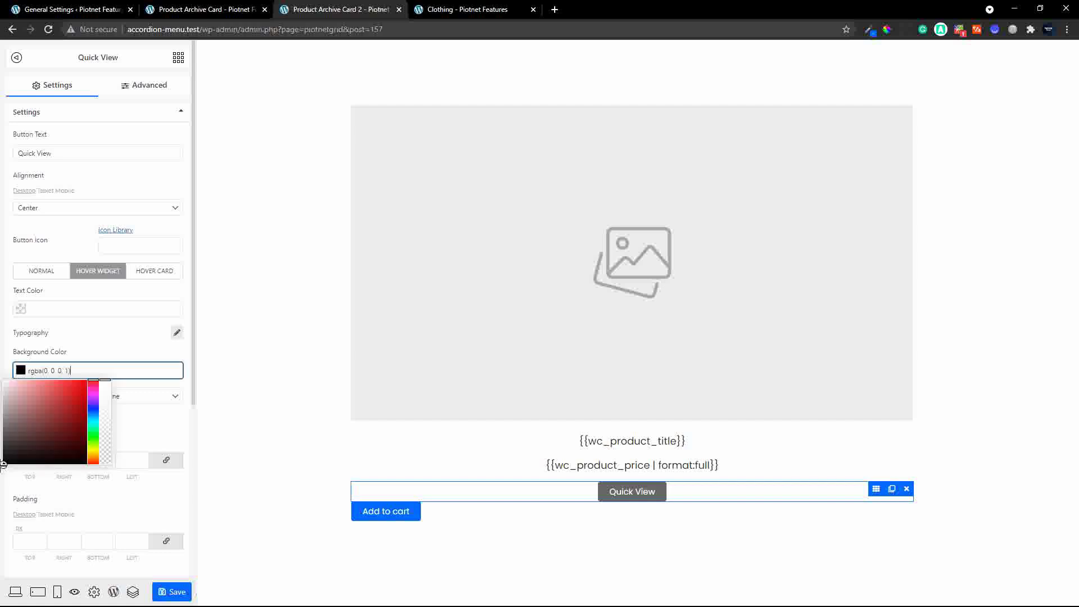
{"action": "left_click", "coordinate": [19, 310]}
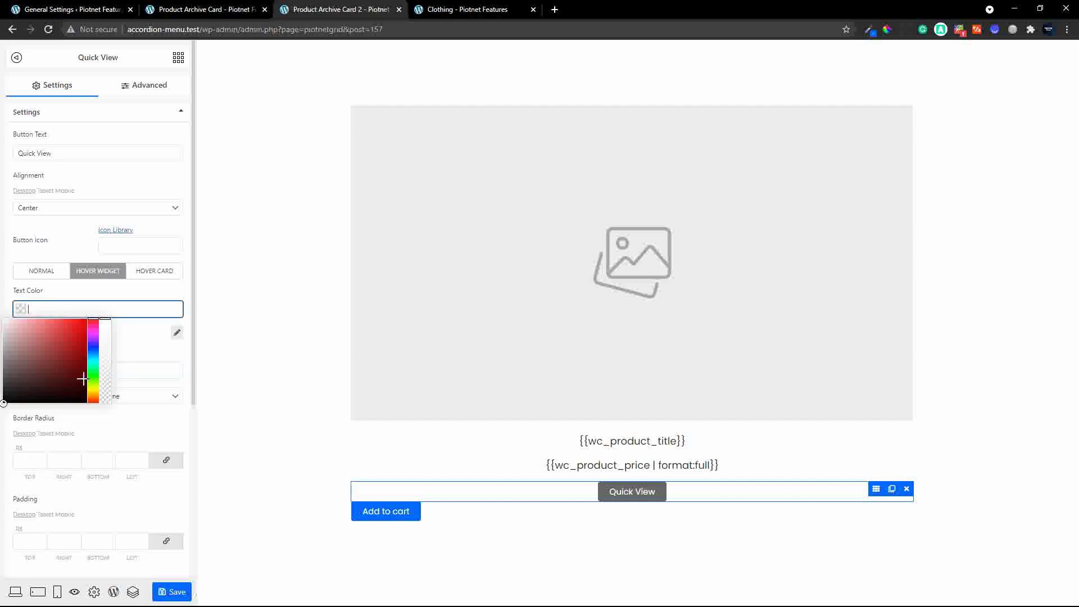
{"action": "left_click", "coordinate": [3, 403]}
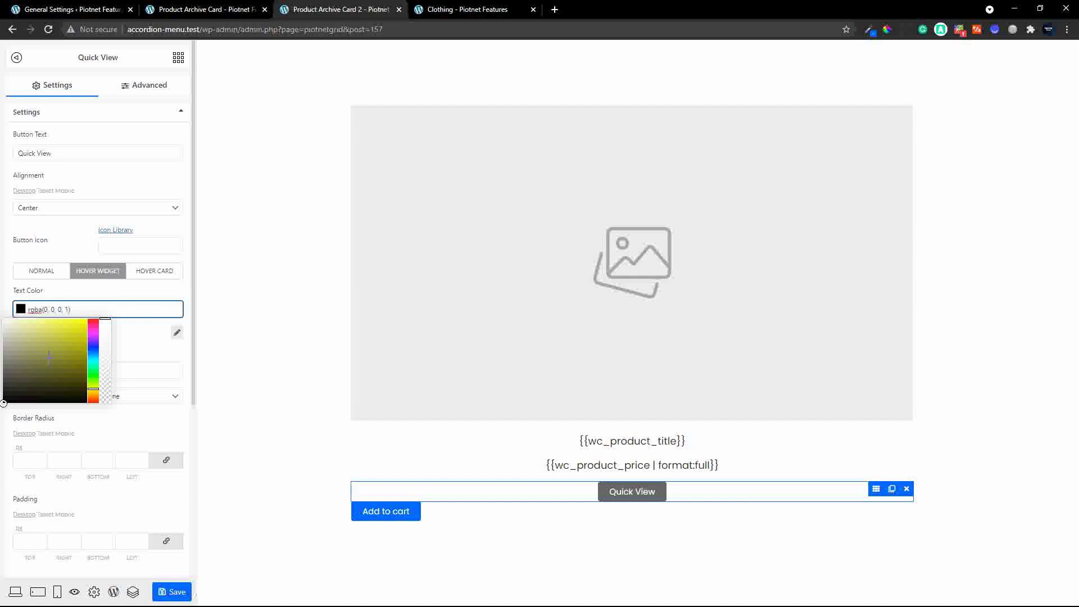
{"action": "left_click", "coordinate": [88, 319]}
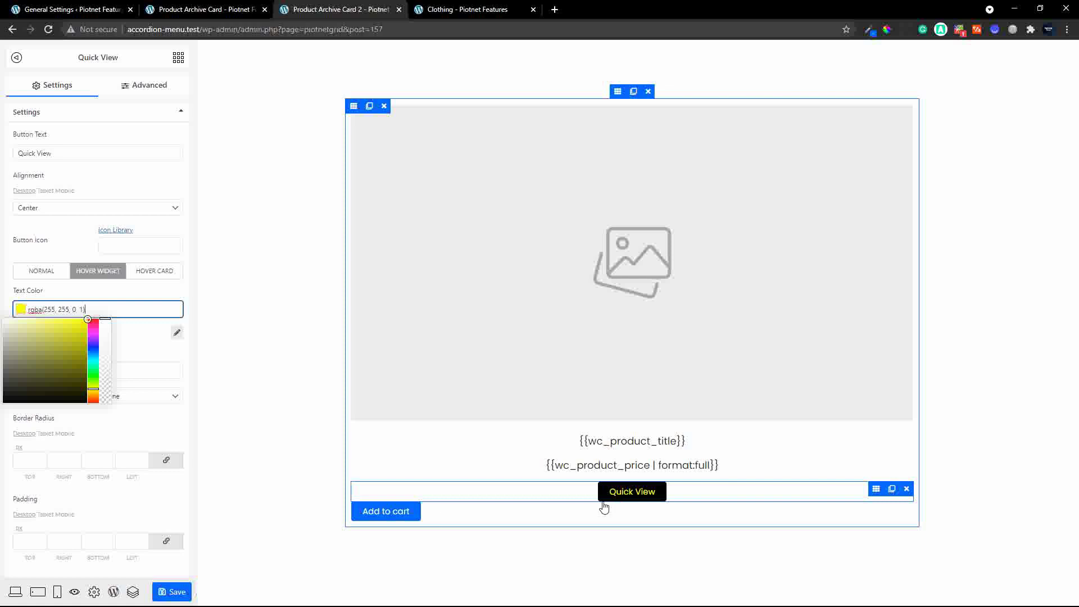
Give the Quick View widget an unlinked bottom margin of 15, keeping the other sides at 0.
{"action": "left_click", "coordinate": [147, 90]}
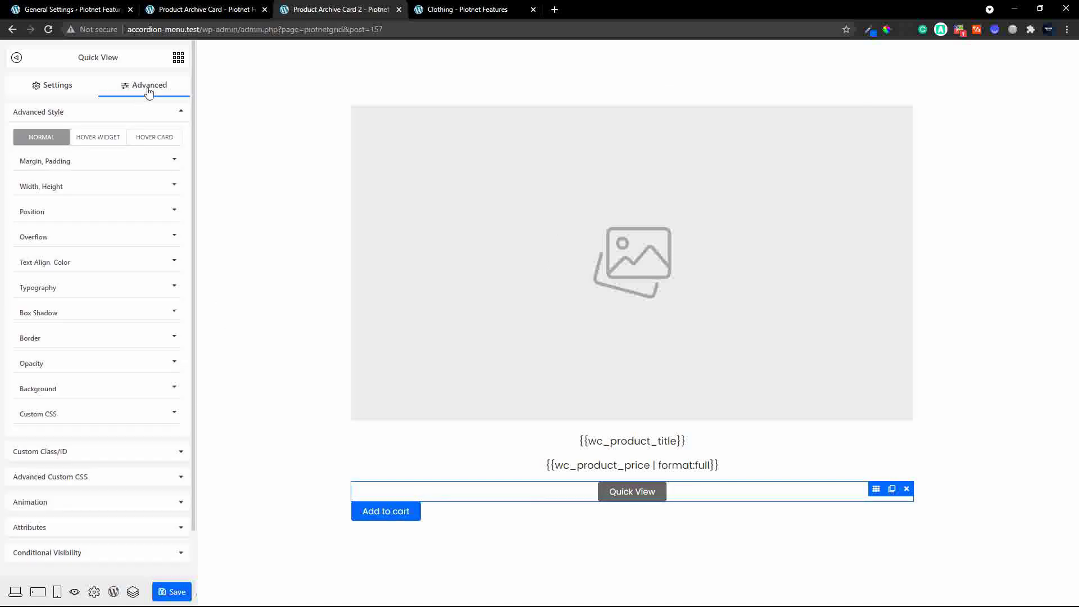
{"action": "left_click", "coordinate": [61, 165]}
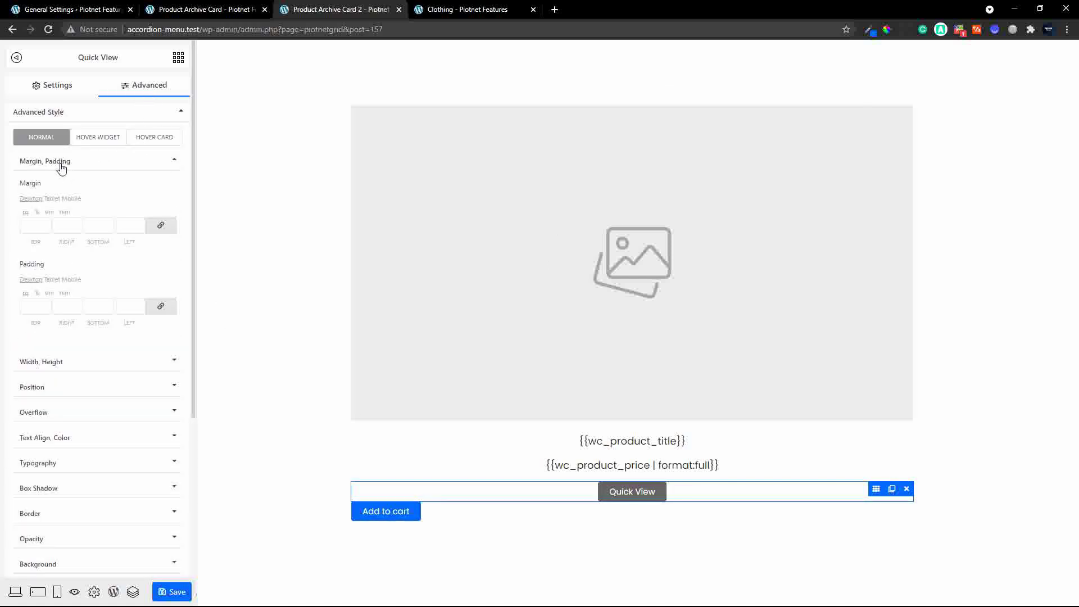
{"action": "left_click", "coordinate": [163, 227]}
{"action": "left_click", "coordinate": [98, 224]}
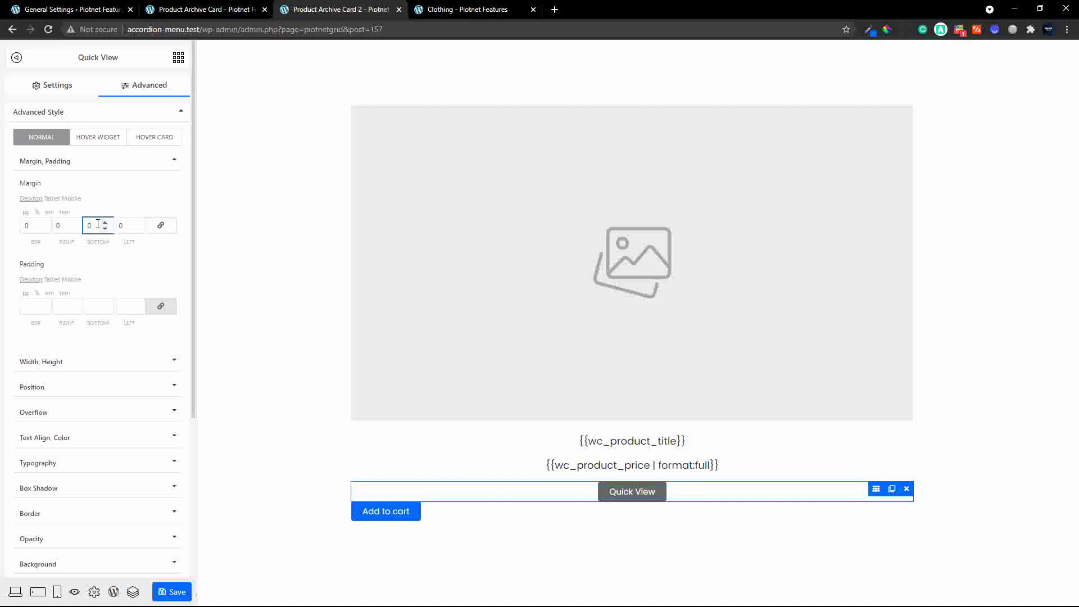
{"action": "type", "text": "15"}
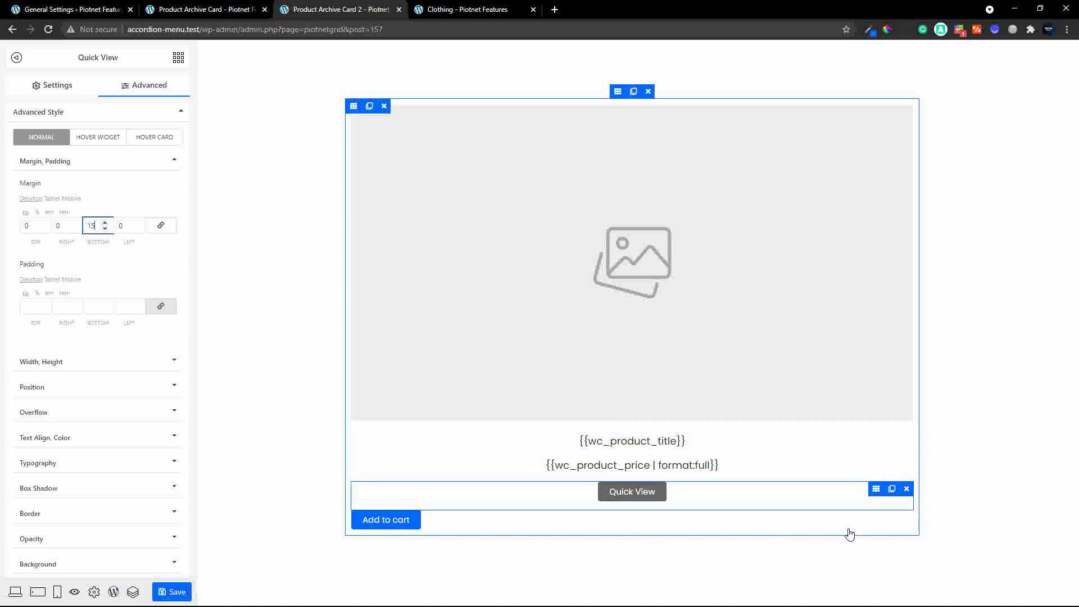
Center the Add to cart button and set its normal background color to red, rgba(255, 0, 0, 1).
{"action": "left_click", "coordinate": [876, 520]}
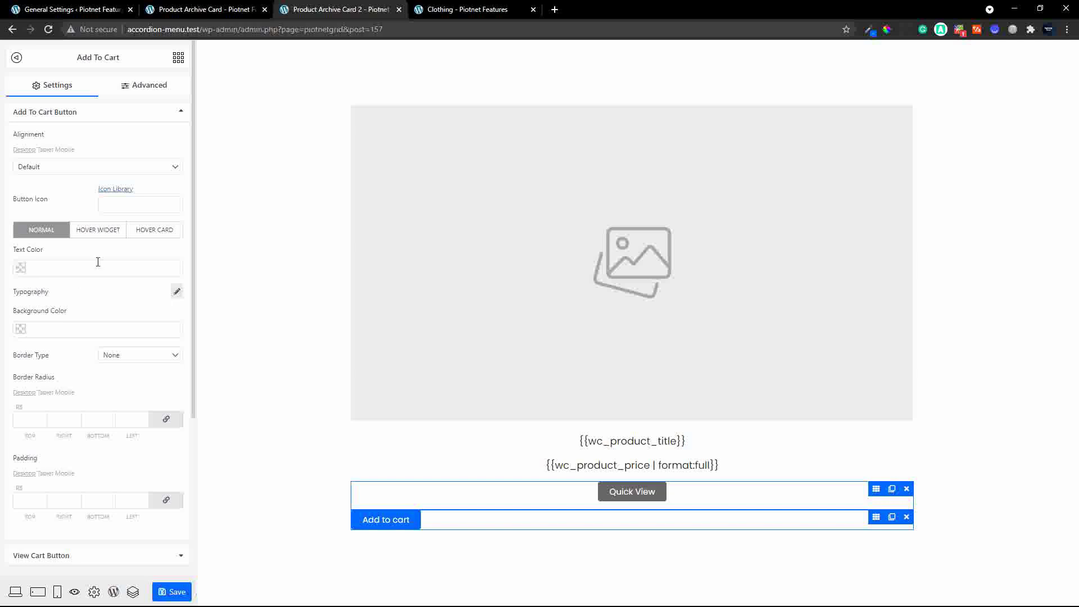
{"action": "left_click", "coordinate": [77, 167]}
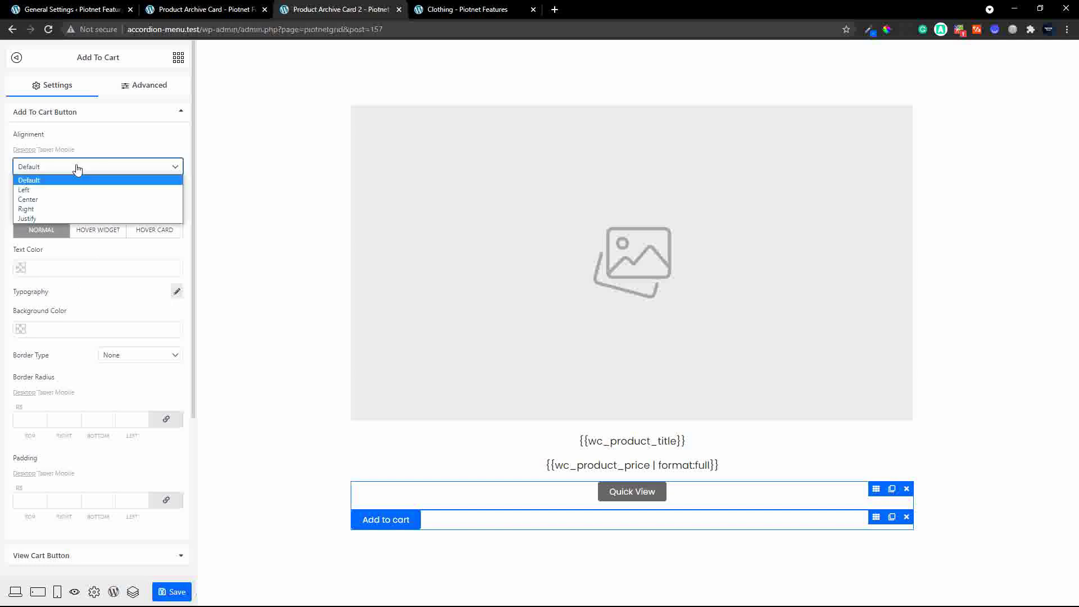
{"action": "left_click", "coordinate": [69, 206]}
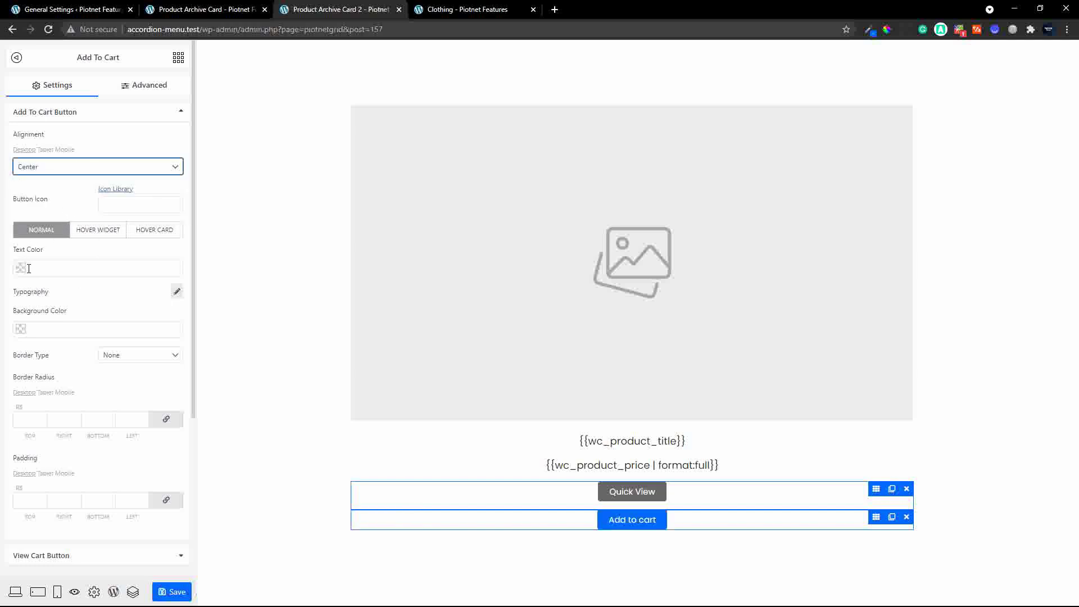
{"action": "left_click", "coordinate": [20, 329]}
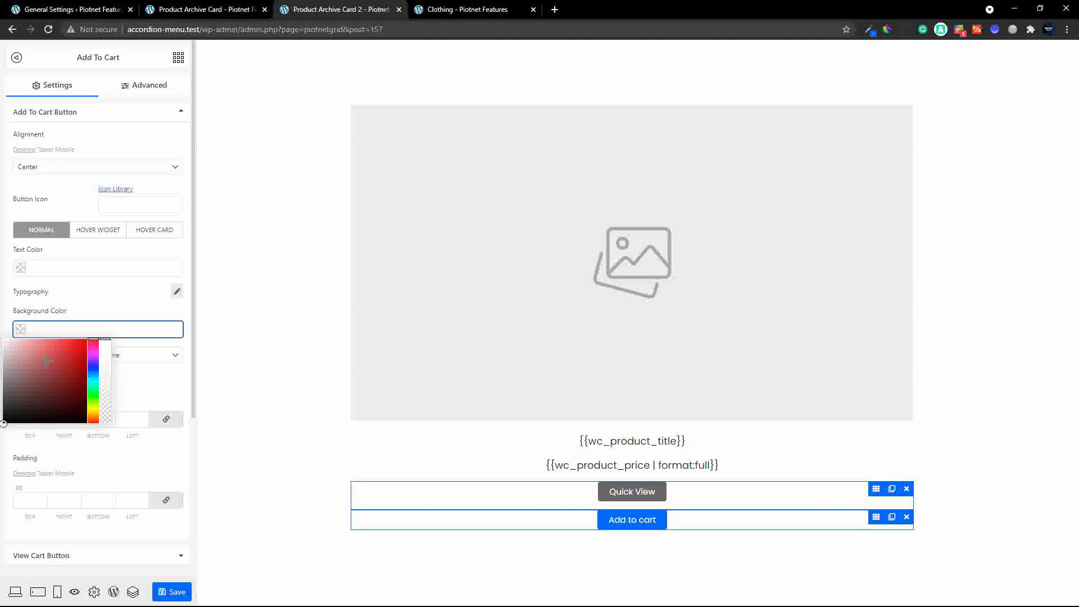
{"action": "left_click", "coordinate": [86, 329]}
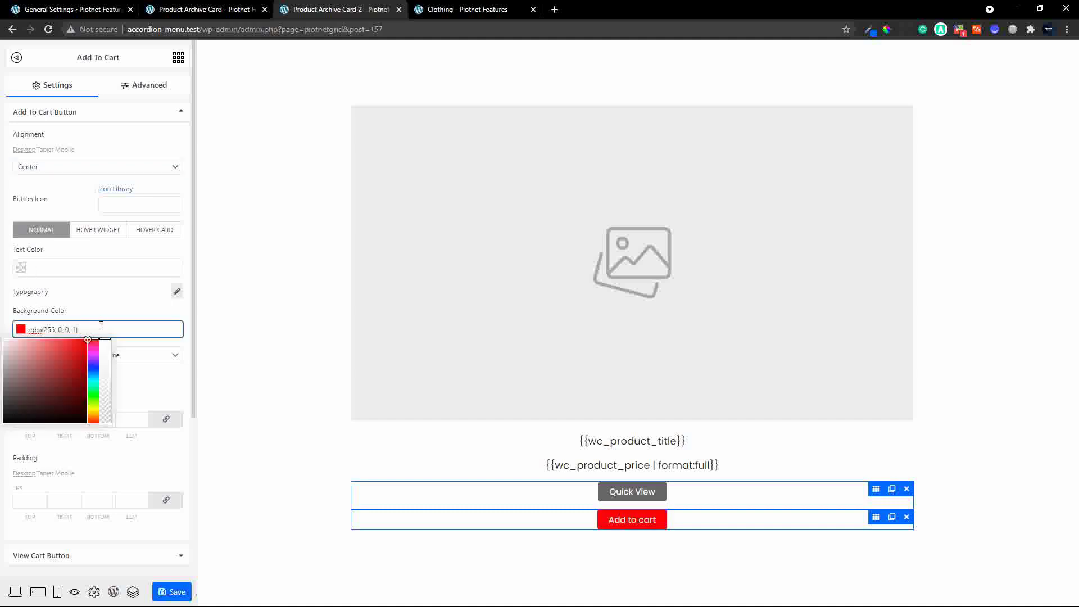
Set the Add to cart button's widget-hover background to dark red, rgba(196, 0, 0, 1).
{"action": "left_click", "coordinate": [107, 240]}
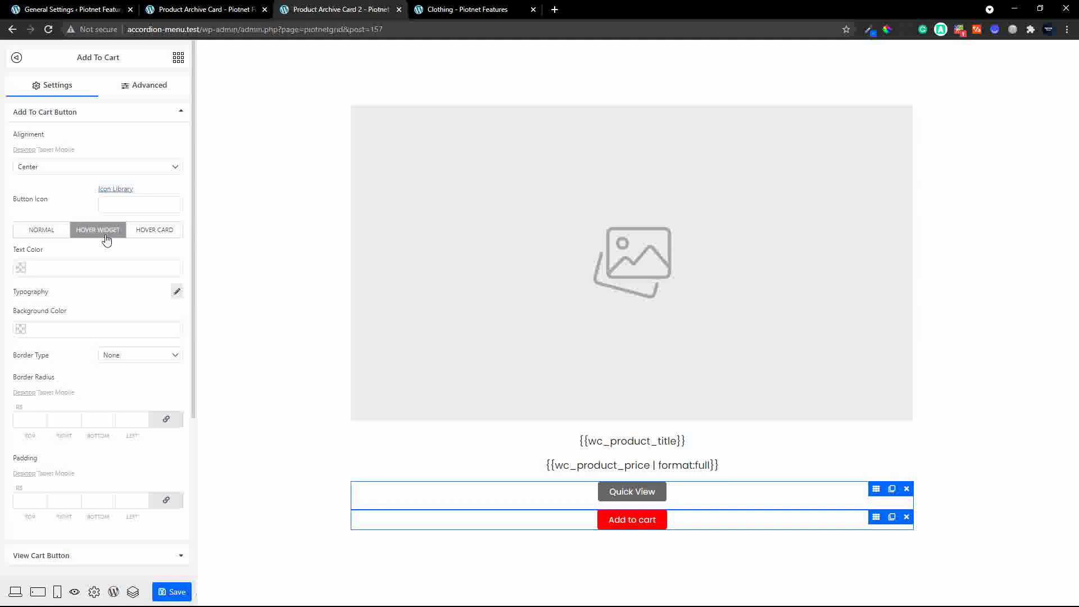
{"action": "left_click", "coordinate": [21, 329]}
{"action": "left_click", "coordinate": [88, 354]}
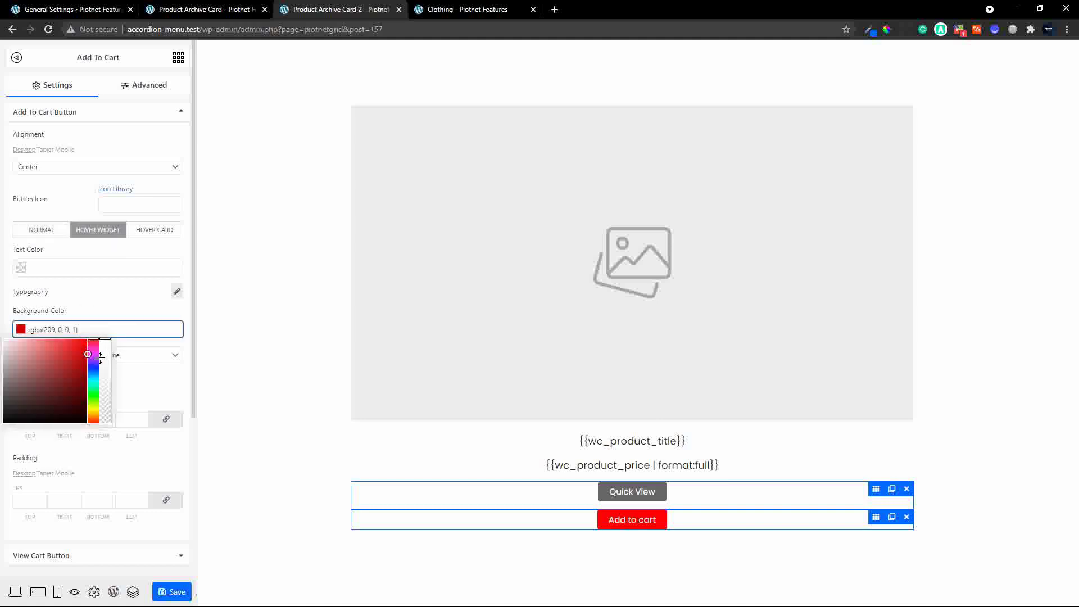
{"action": "left_click_drag", "start_coordinate": [101, 358], "coordinate": [101, 363]}
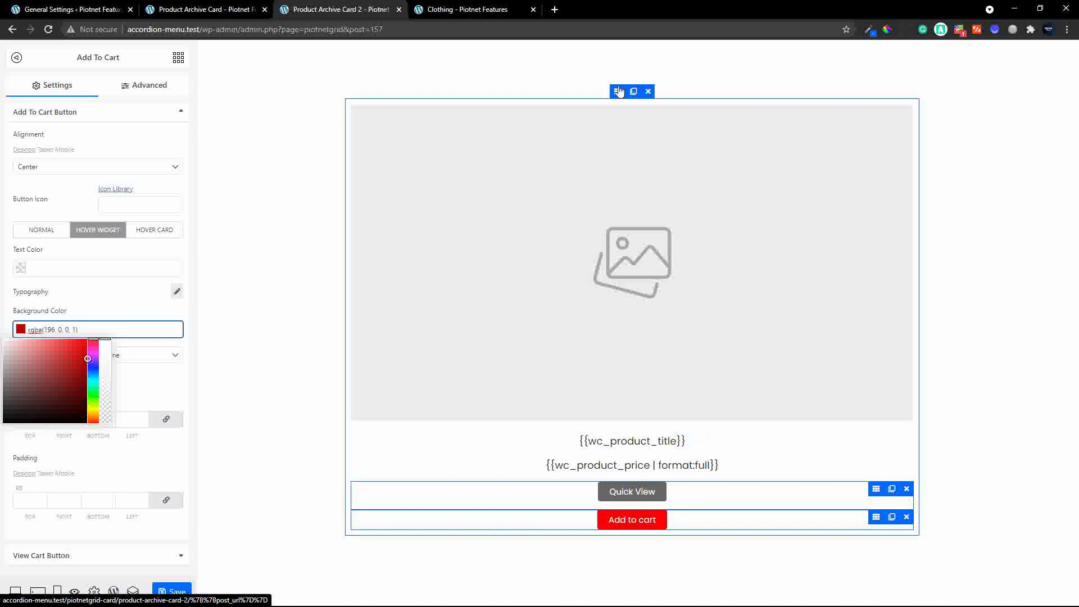
Set the card section's border radius to 5 on all linked corners.
{"action": "left_click", "coordinate": [618, 91]}
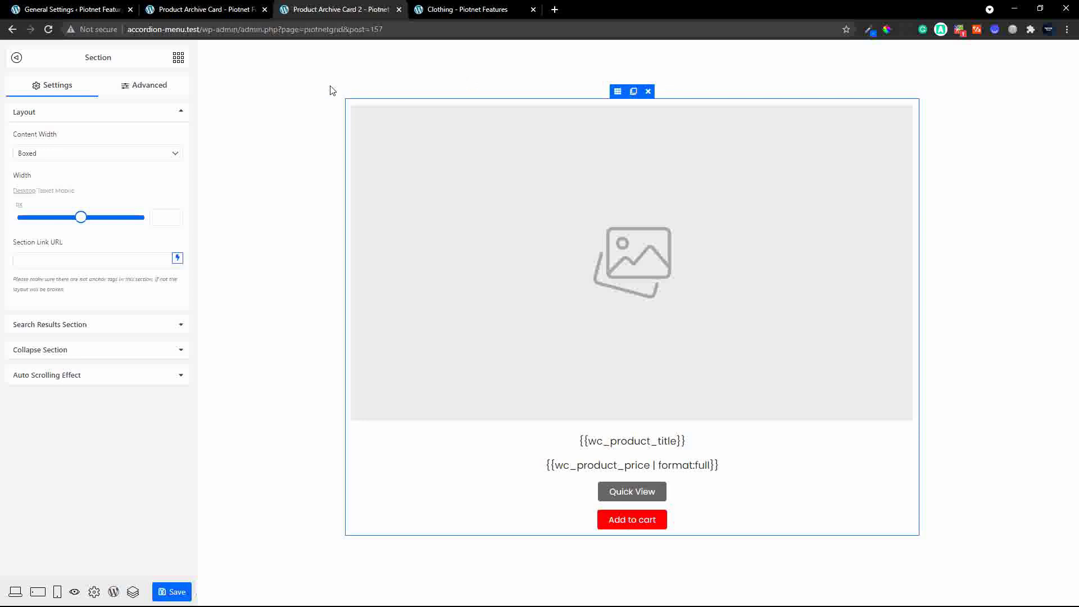
{"action": "left_click", "coordinate": [145, 87]}
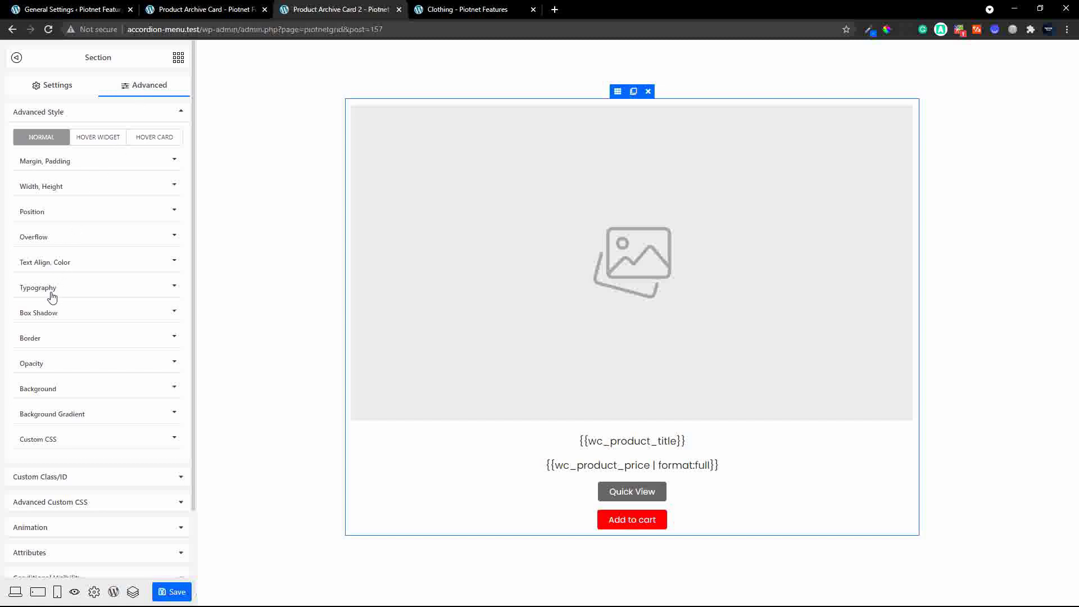
{"action": "left_click", "coordinate": [39, 338]}
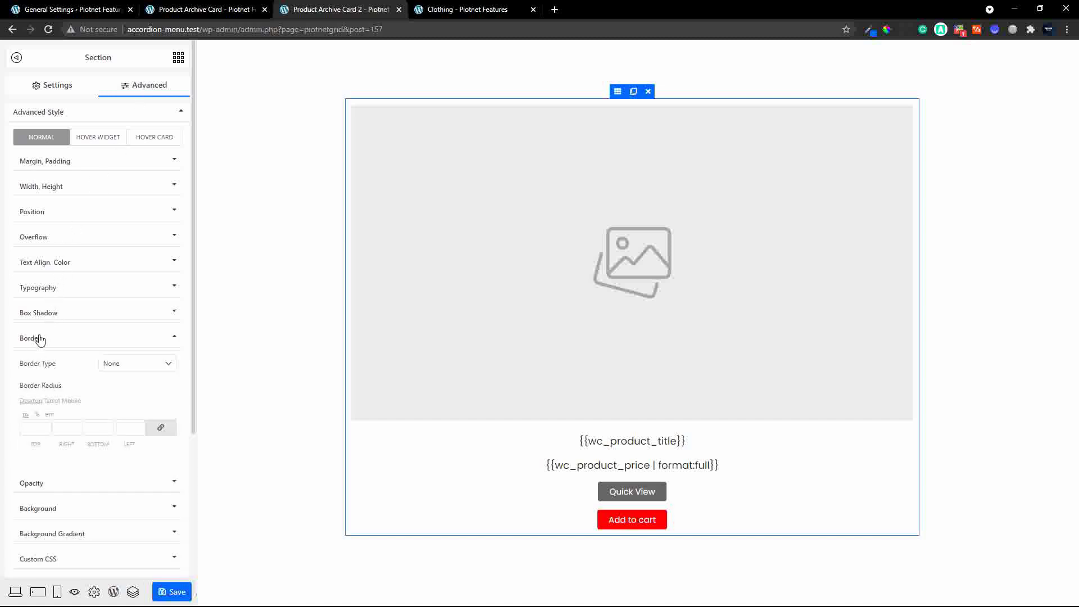
{"action": "left_click", "coordinate": [33, 431]}
{"action": "type", "text": "5"}
Give the card section a widget-hover box shadow with horizontal 0, vertical 5 and blur 10.
{"action": "left_click", "coordinate": [47, 313]}
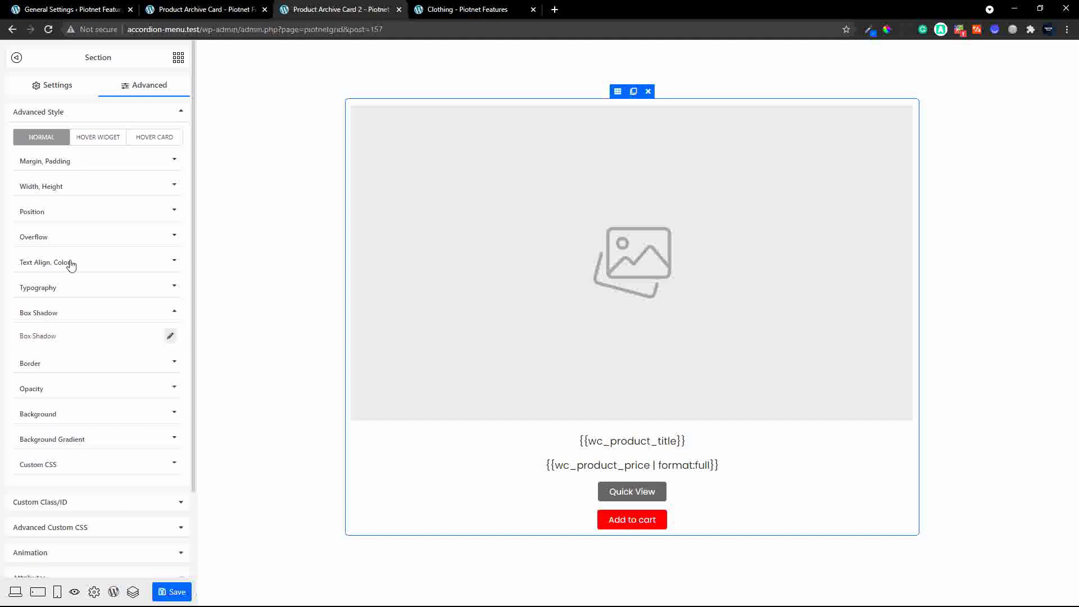
{"action": "left_click", "coordinate": [98, 138]}
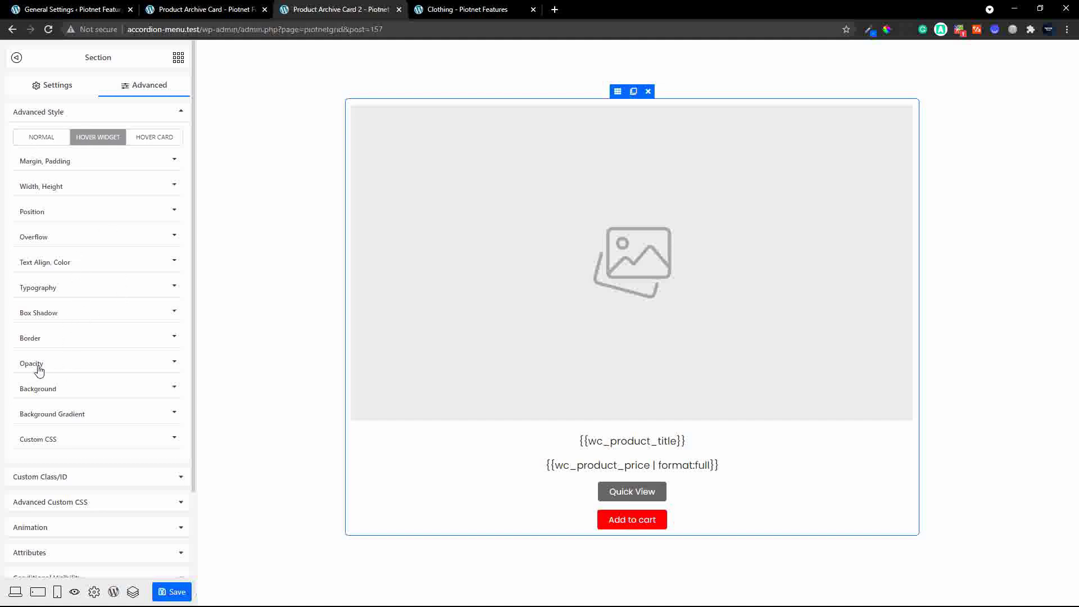
{"action": "left_click", "coordinate": [38, 313]}
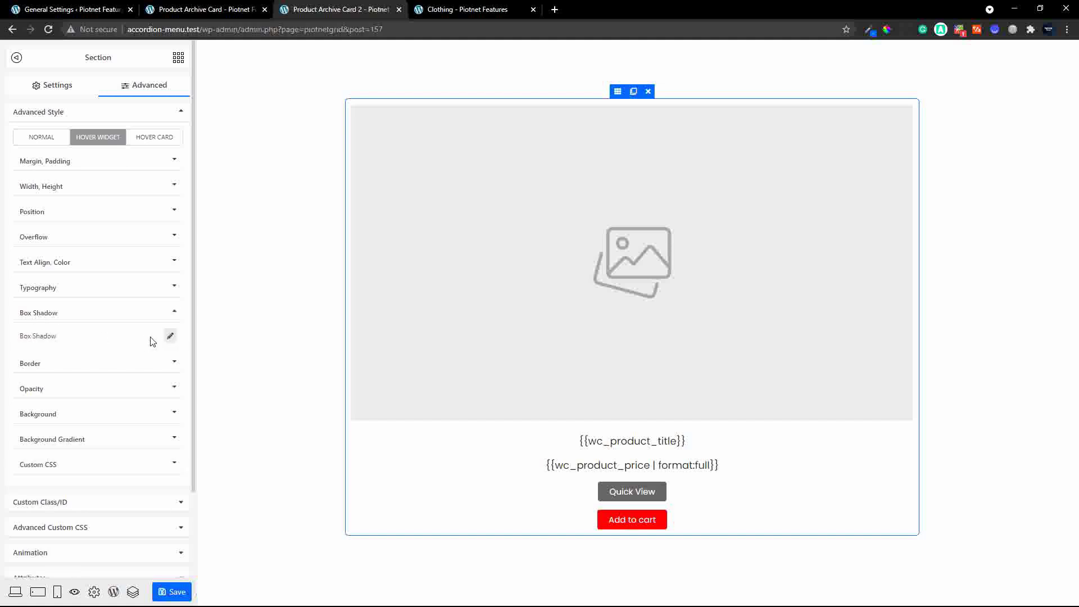
{"action": "left_click", "coordinate": [170, 336]}
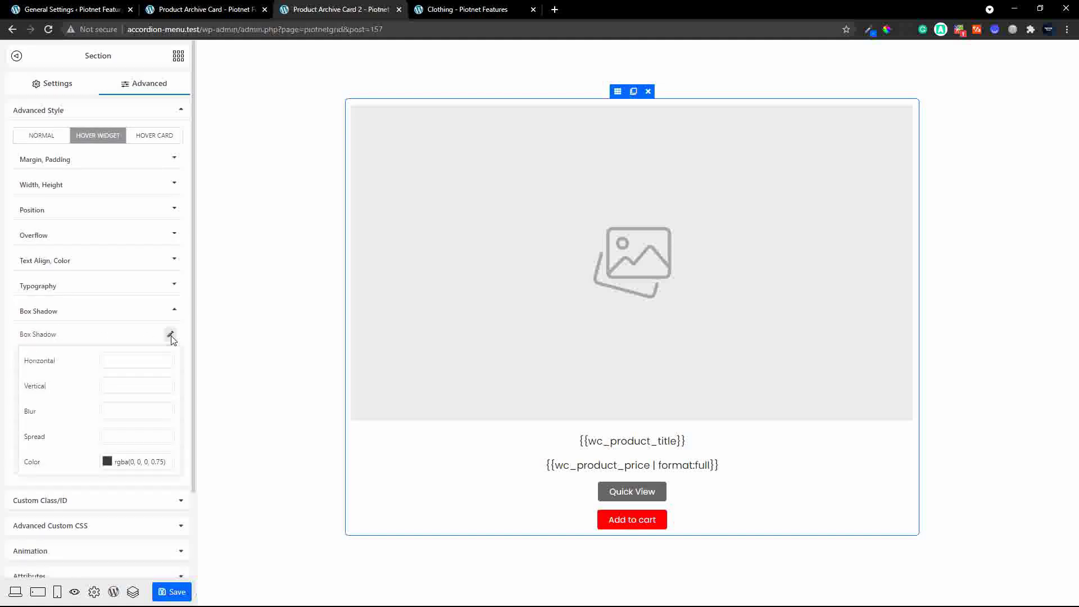
{"action": "scroll", "coordinate": [158, 326], "scroll_direction": "down", "scroll_amount": 1}
{"action": "left_click", "coordinate": [123, 303]}
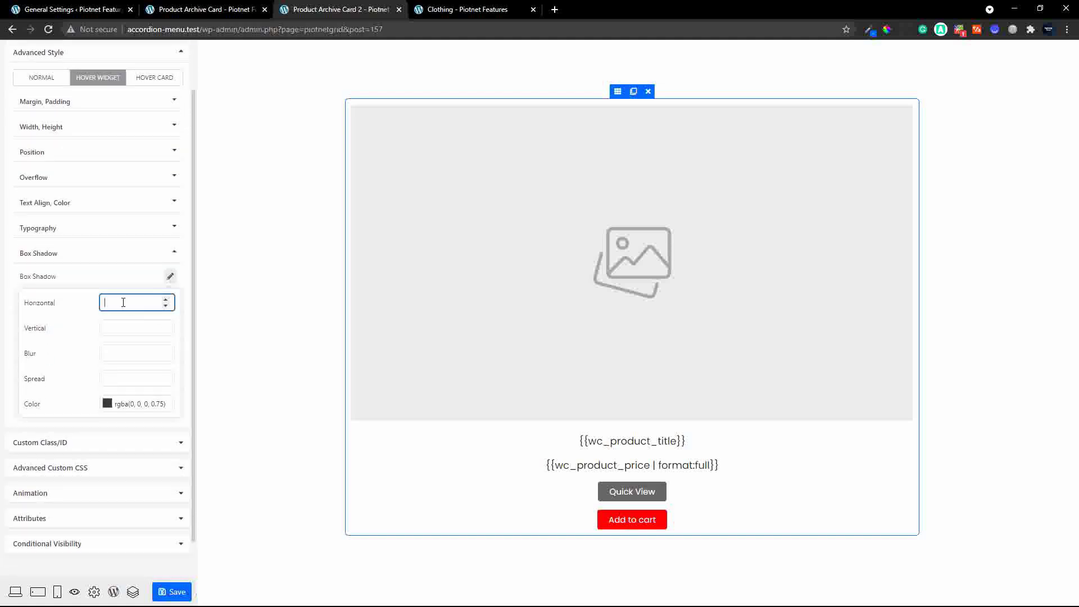
{"action": "type", "text": "0"}
{"action": "left_click", "coordinate": [122, 328]}
{"action": "type", "text": "5"}
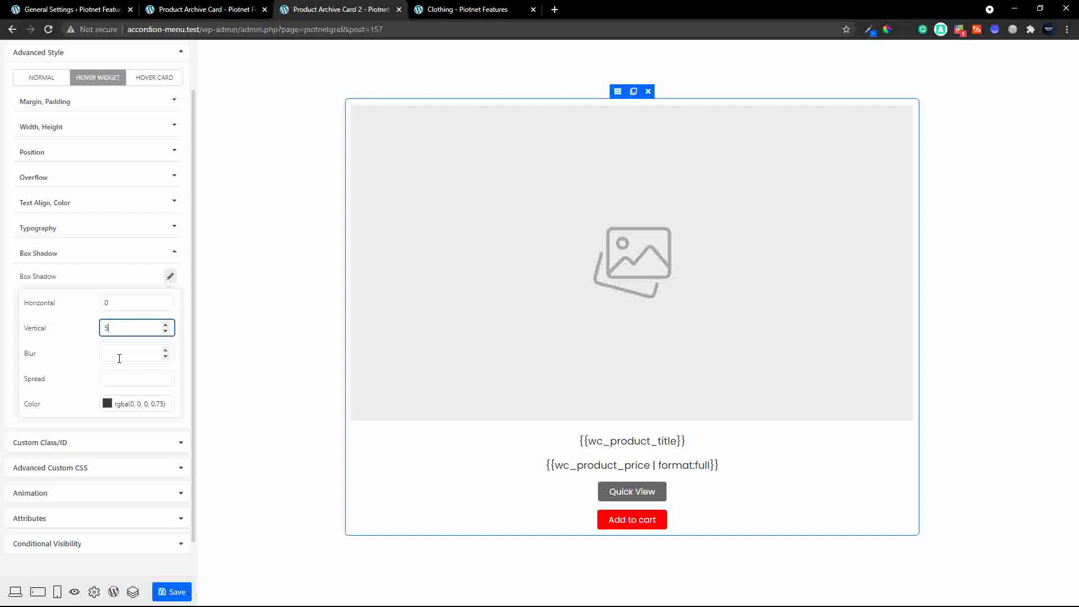
{"action": "left_click", "coordinate": [119, 358]}
{"action": "type", "text": "10"}
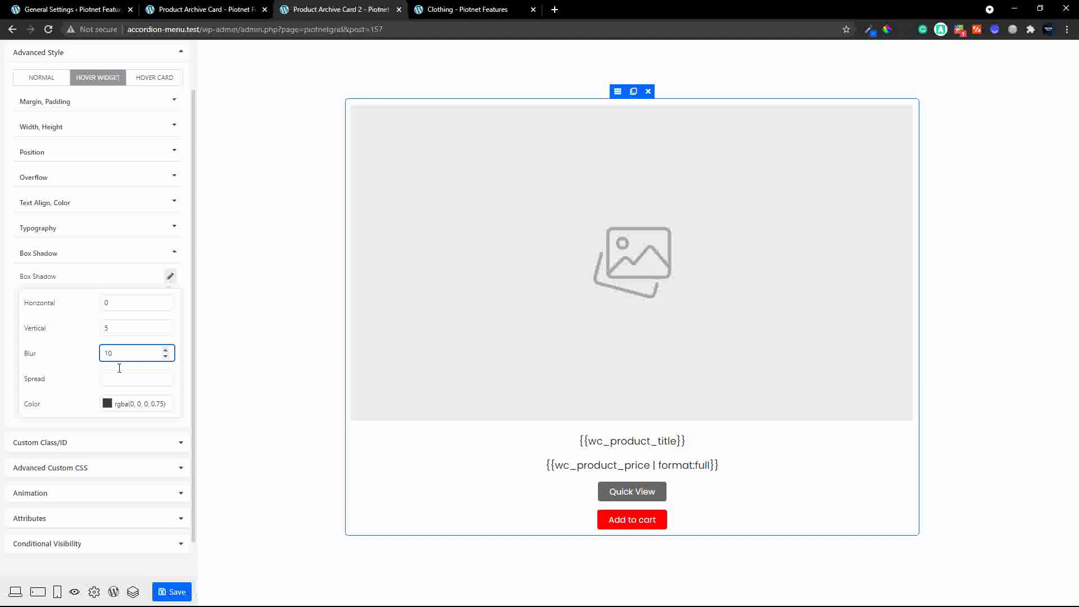
Set the section's widget-hover shadow color to light gray, RGB 184, 184, 184, and save the card.
{"action": "left_click", "coordinate": [107, 406]}
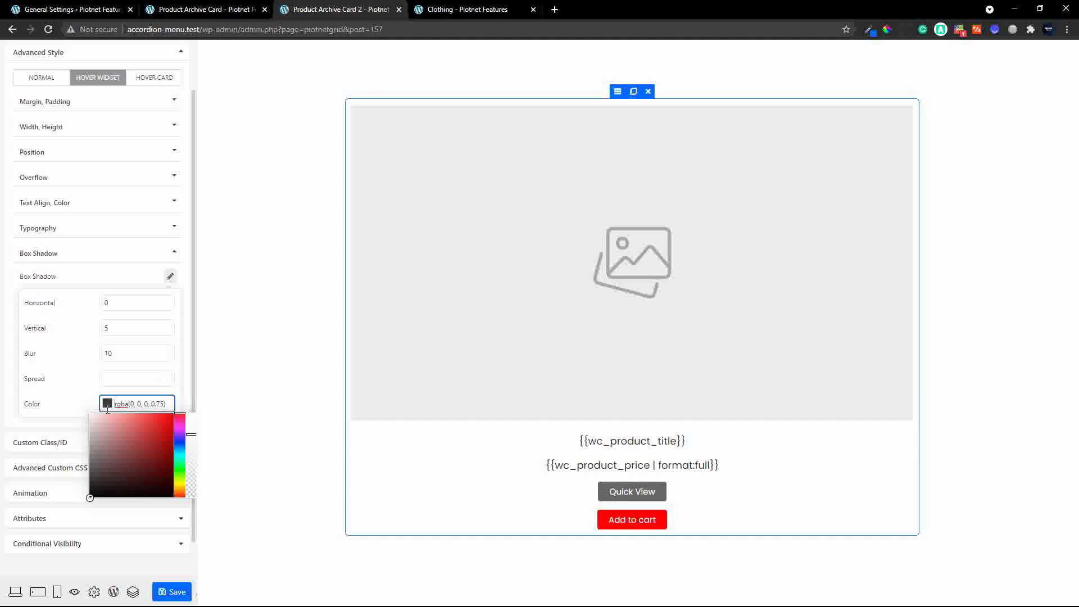
{"action": "left_click_drag", "start_coordinate": [94, 438], "coordinate": [80, 438]}
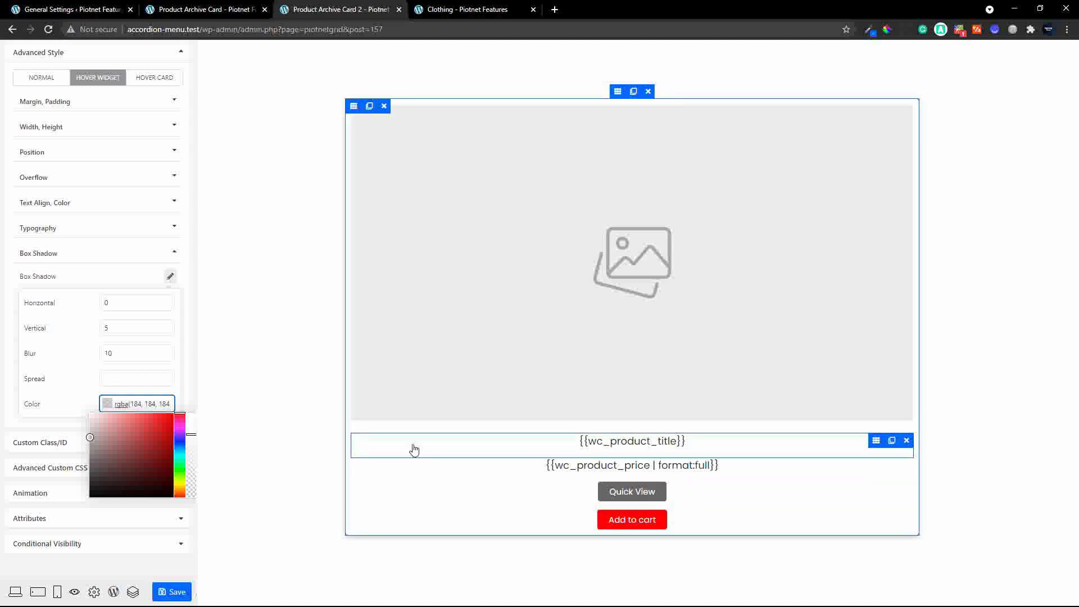
{"action": "left_click", "coordinate": [414, 450]}
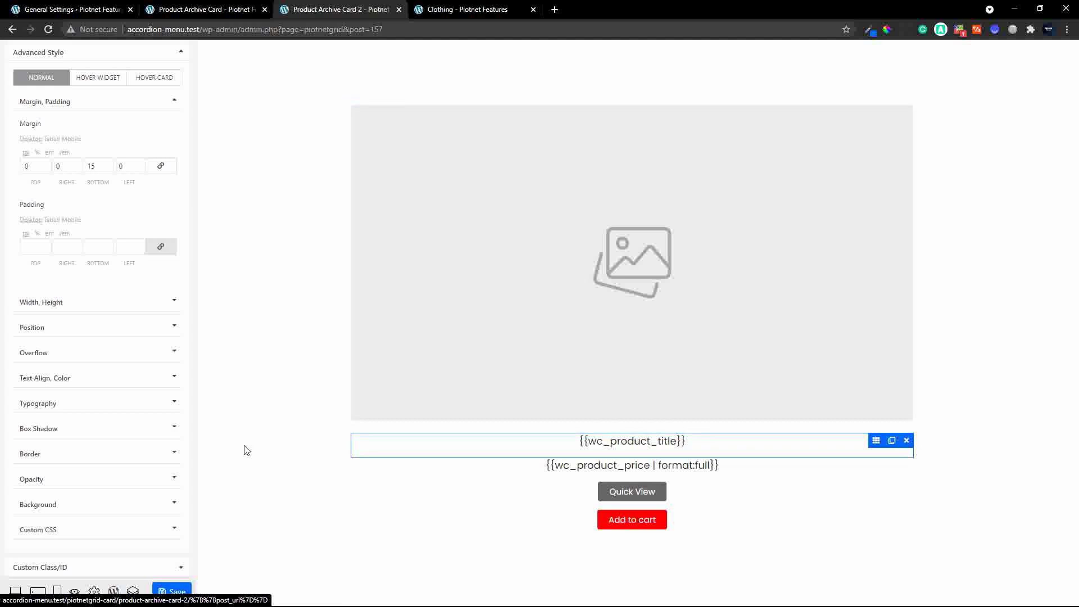
{"action": "left_click", "coordinate": [178, 594]}
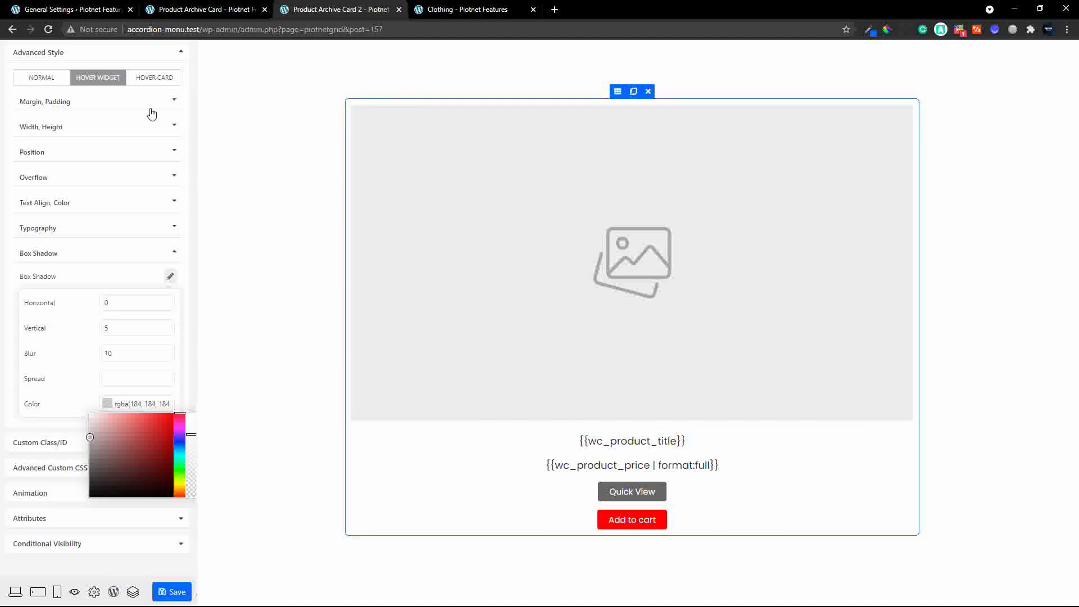
Add a Product Badge widget above the product image with its product status set to Sale.
{"action": "scroll", "coordinate": [120, 214], "scroll_direction": "up", "scroll_amount": 1}
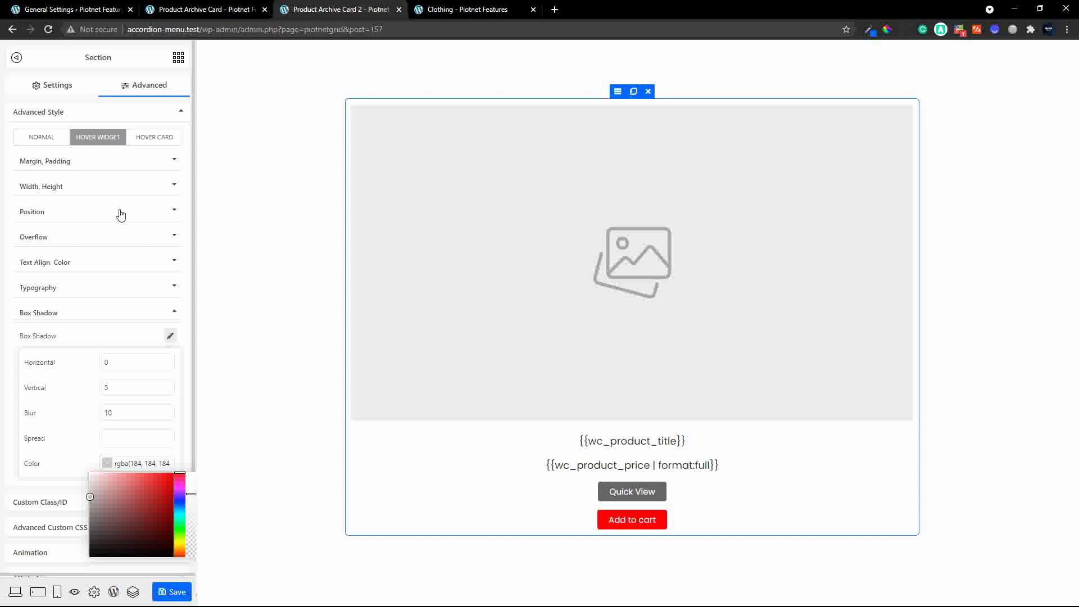
{"action": "left_click", "coordinate": [178, 59]}
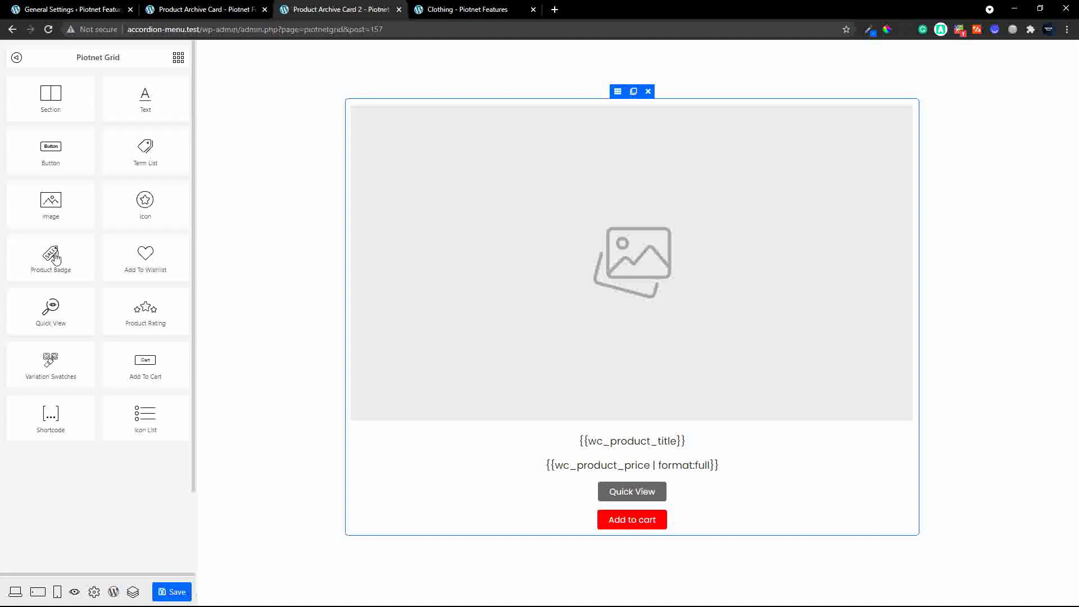
{"action": "left_click_drag", "start_coordinate": [55, 257], "coordinate": [648, 99]}
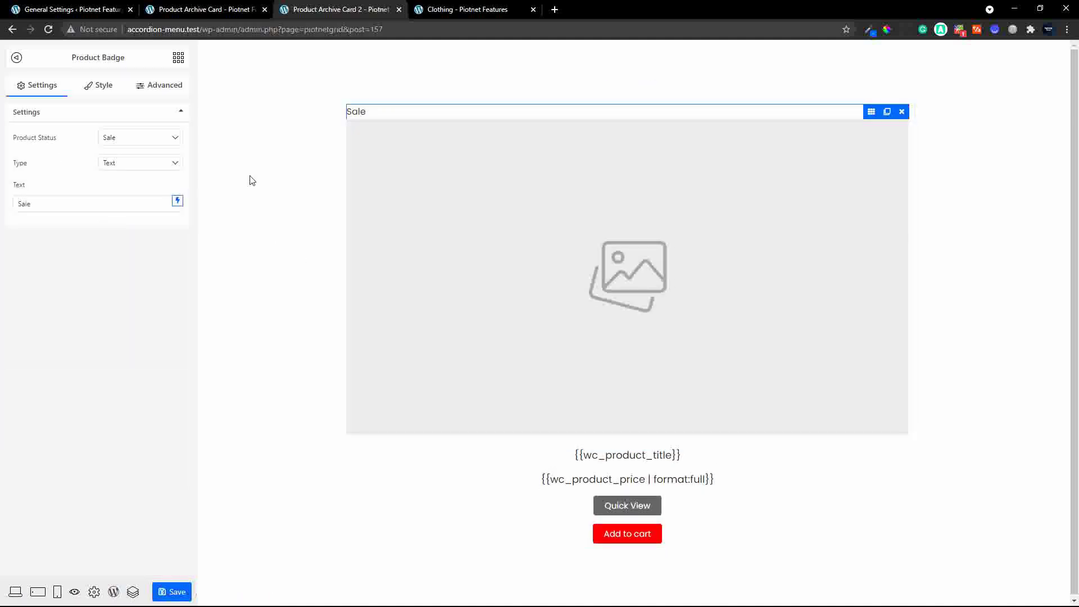
{"action": "left_click", "coordinate": [139, 141]}
{"action": "left_click", "coordinate": [139, 141]}
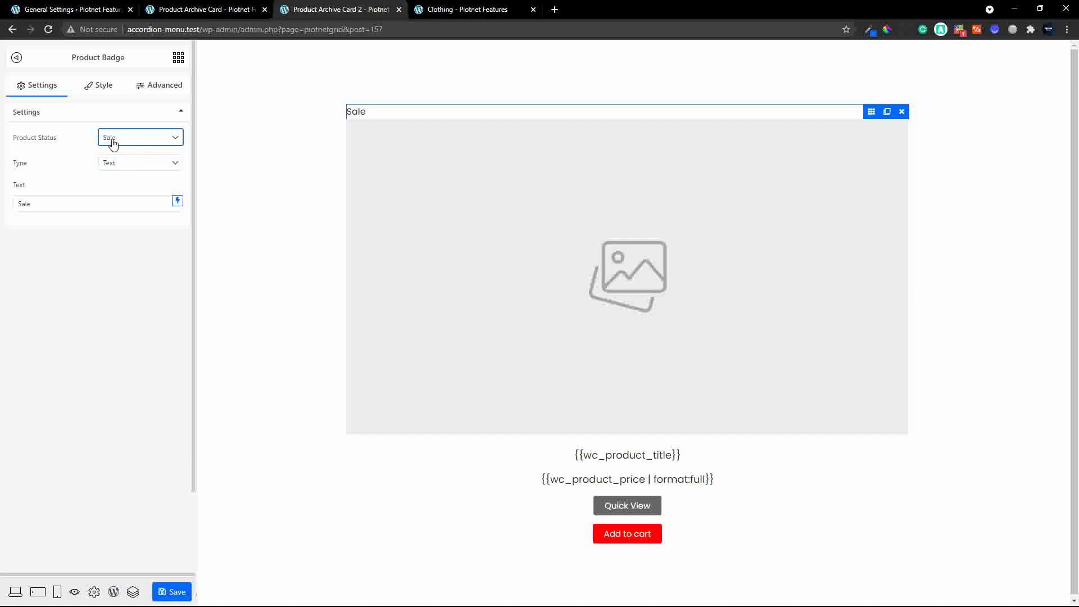
{"action": "left_click", "coordinate": [147, 137]}
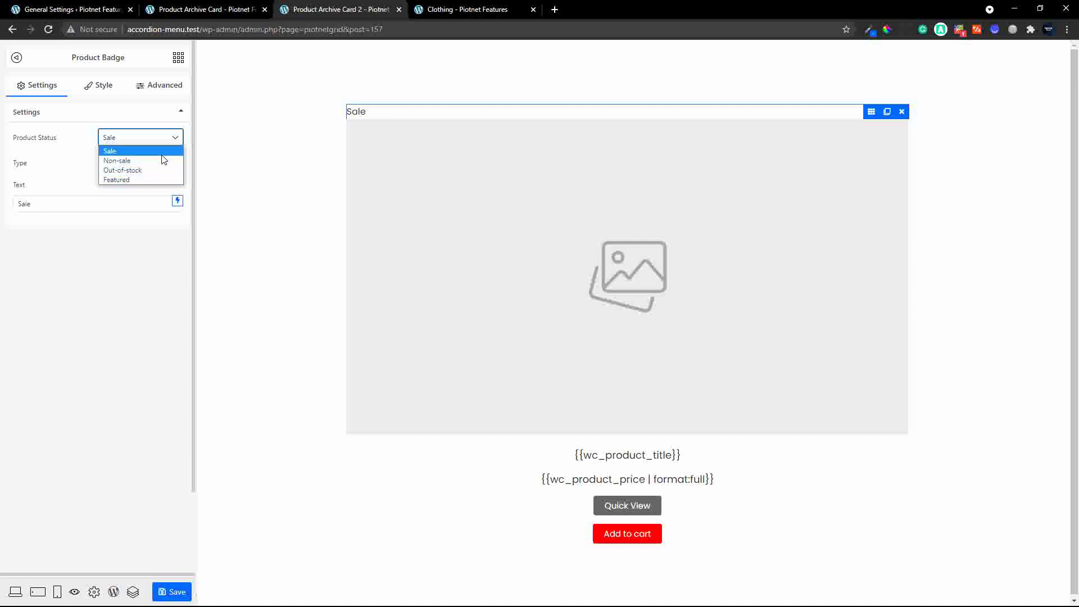
{"action": "left_click", "coordinate": [162, 153]}
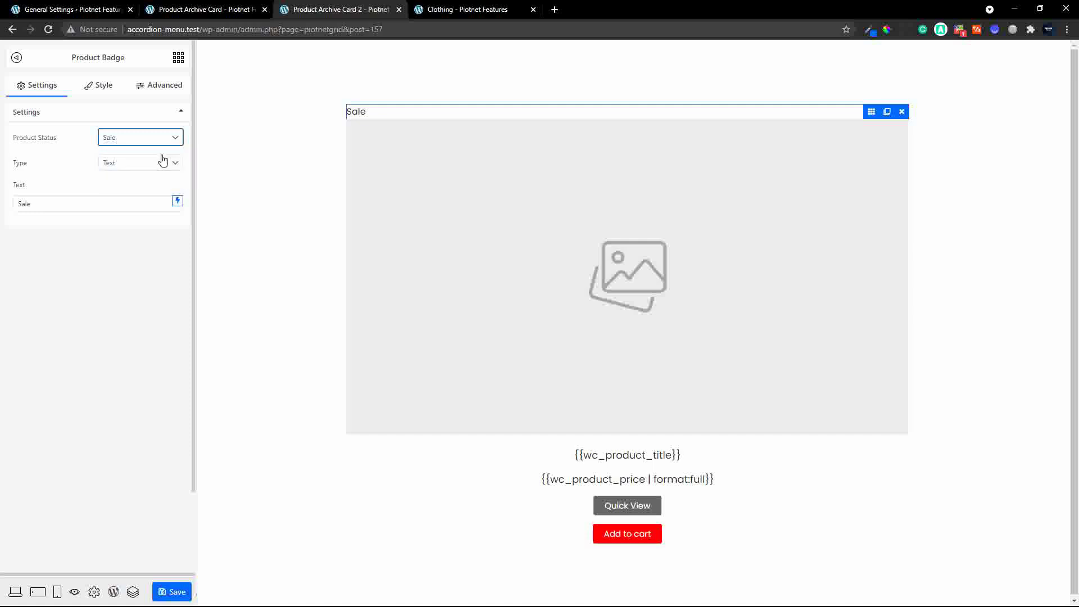
Set the Product Badge's type to Text, using "Sale" as its text.
{"action": "left_click", "coordinate": [140, 169]}
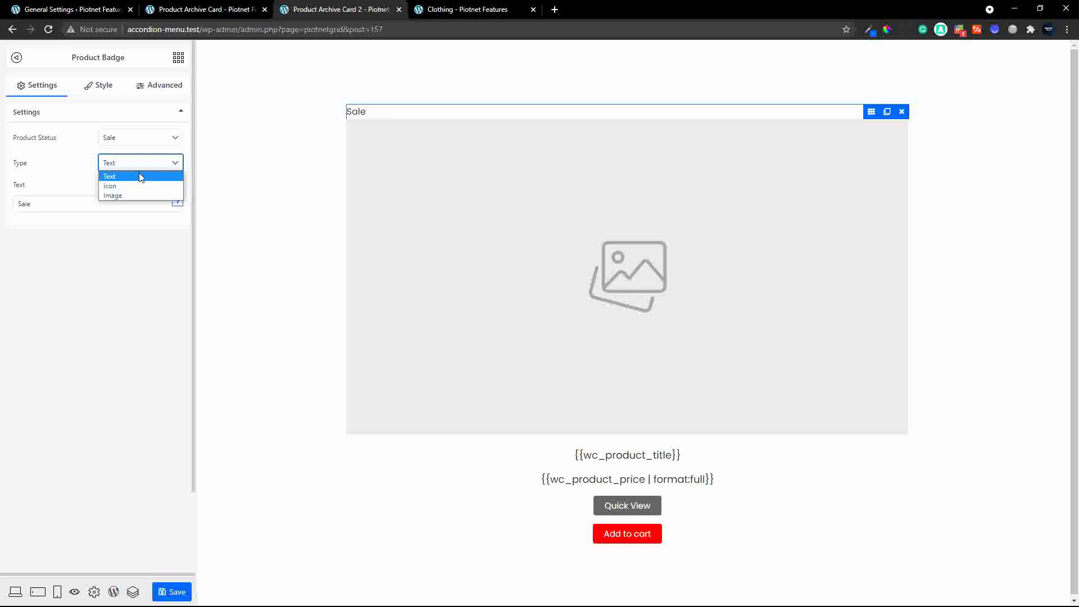
{"action": "left_click", "coordinate": [141, 177]}
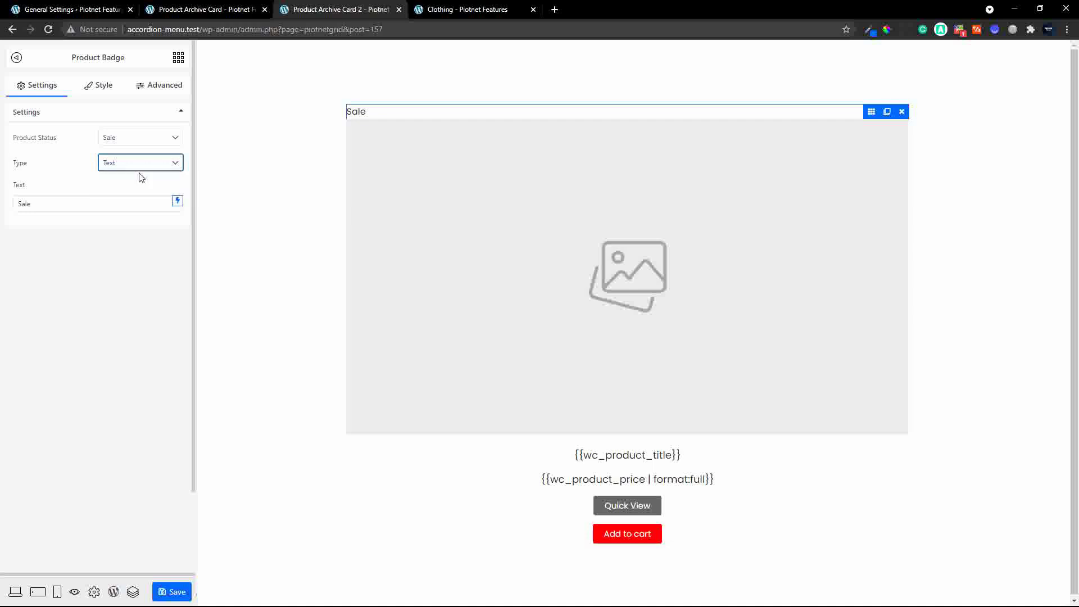
{"action": "left_click", "coordinate": [70, 200]}
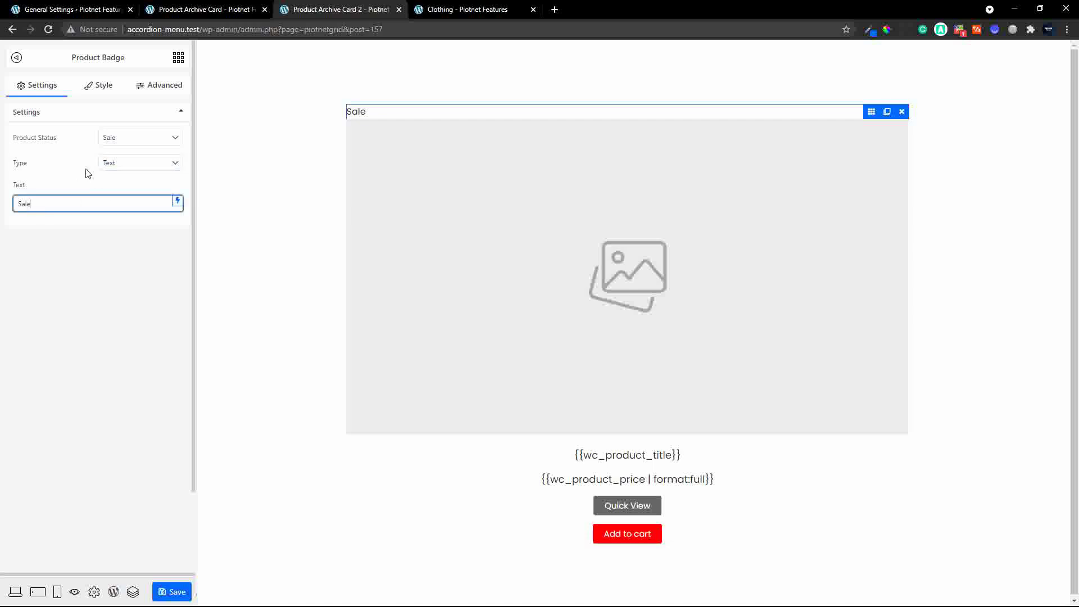
Color the Product Badge's text white, rgba(255, 255, 255, 1), and its background red, rgba(255, 0, 0, 1).
{"action": "left_click", "coordinate": [100, 90]}
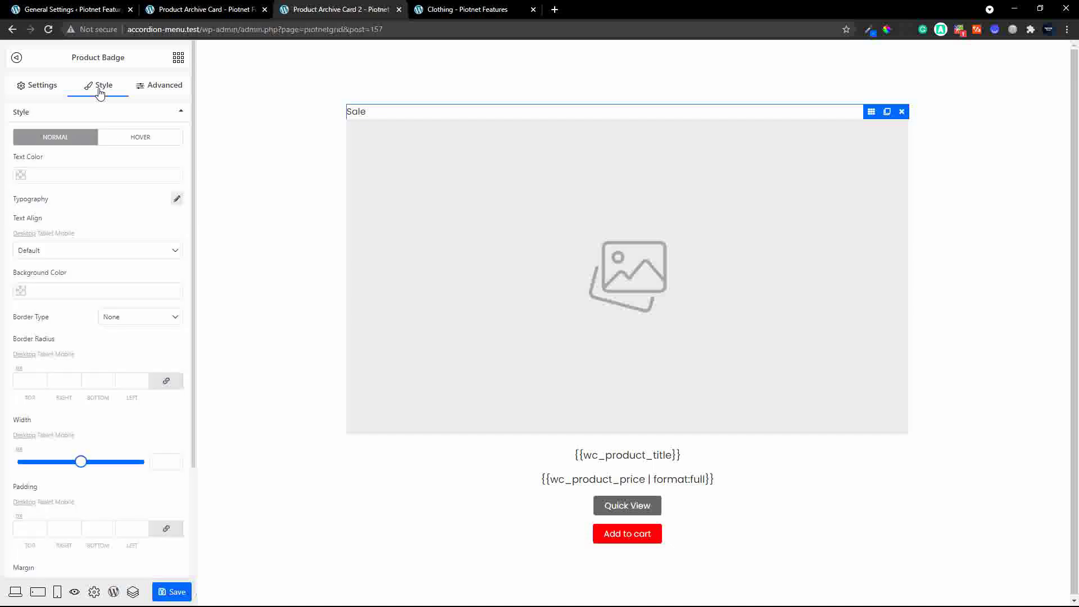
{"action": "left_click", "coordinate": [21, 178]}
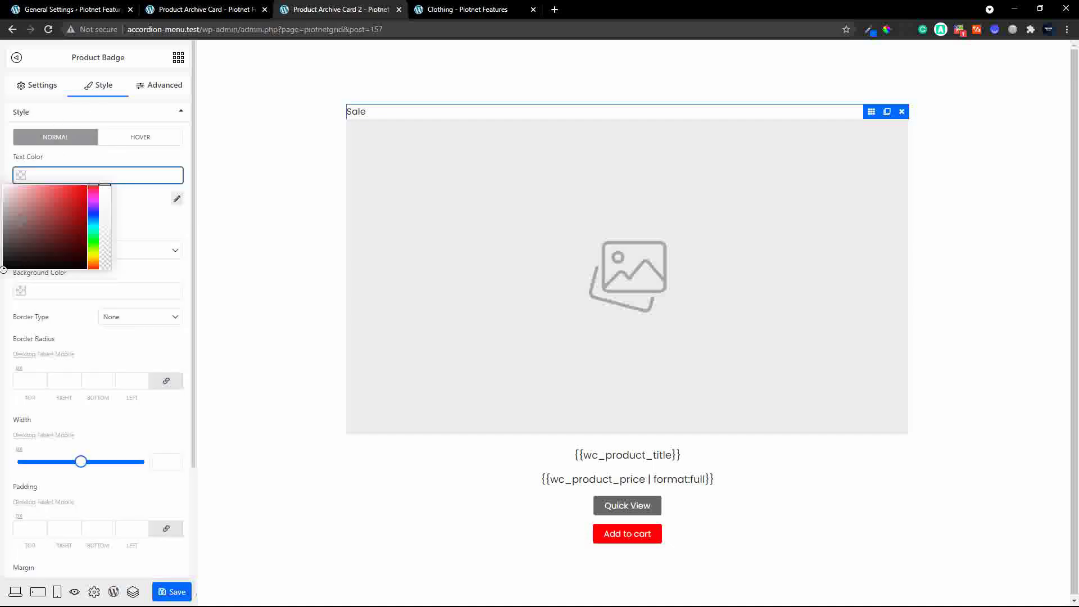
{"action": "left_click_drag", "start_coordinate": [4, 194], "coordinate": [4, 184]}
{"action": "left_click", "coordinate": [93, 163]}
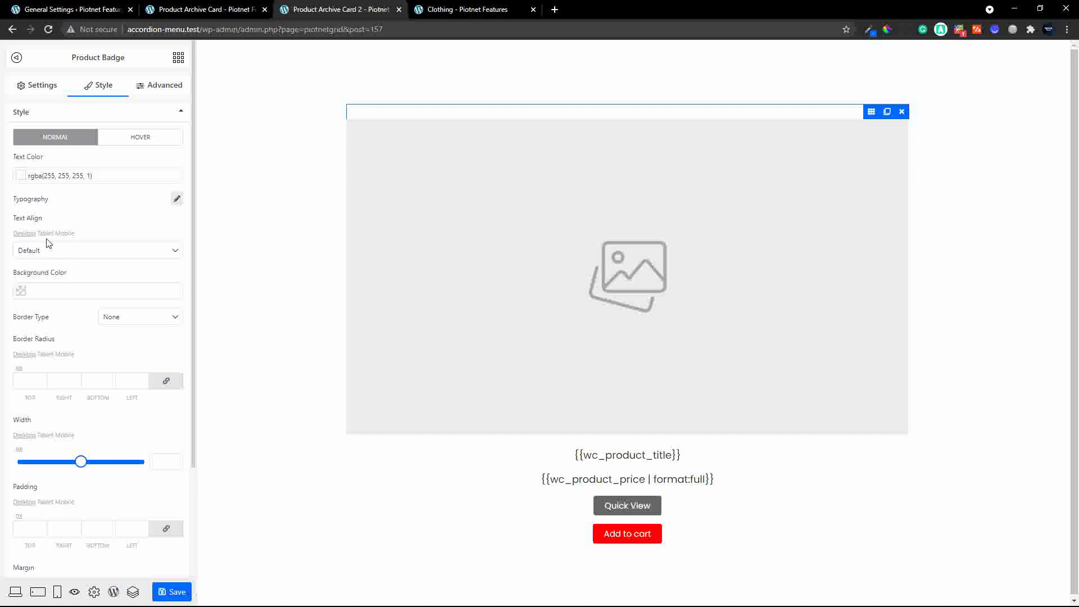
{"action": "left_click", "coordinate": [20, 292]}
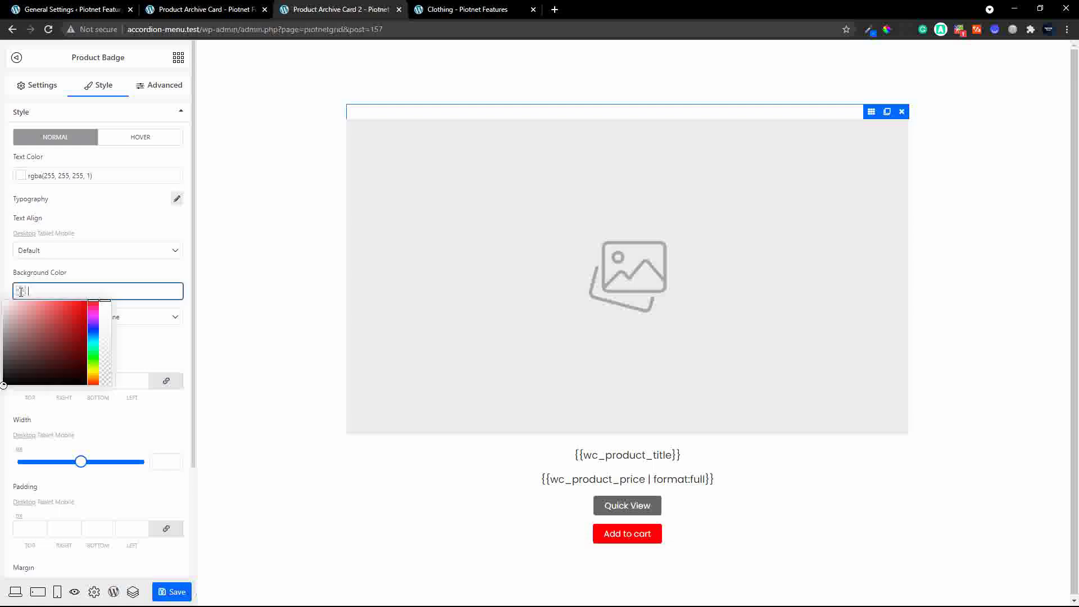
{"action": "left_click", "coordinate": [105, 297]}
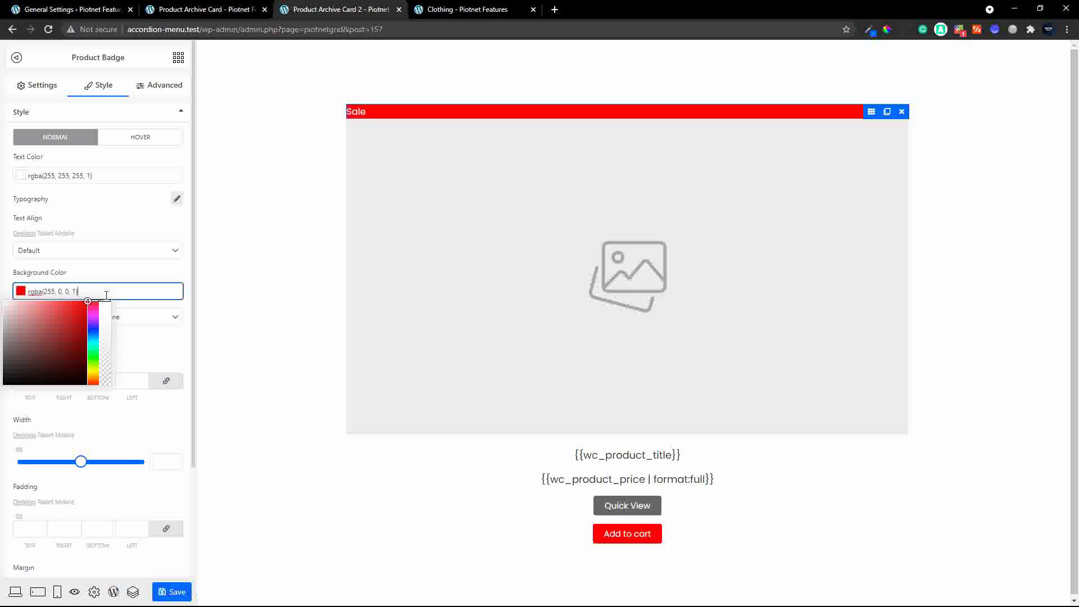
{"action": "left_click", "coordinate": [138, 219]}
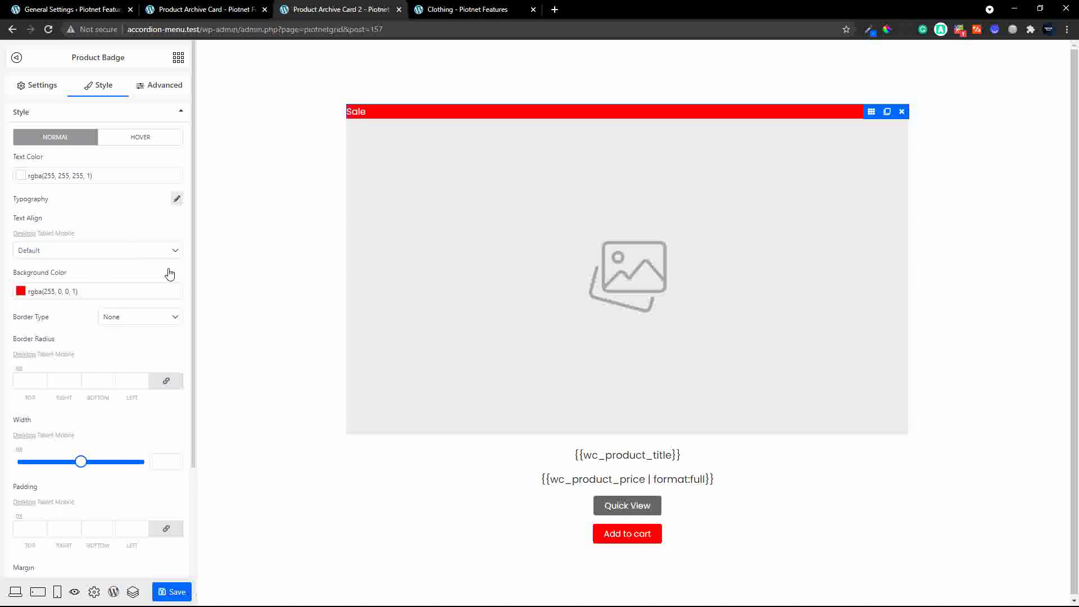
Center the Product Badge's text and set its border radius to 5 on all linked corners.
{"action": "left_click", "coordinate": [173, 251]}
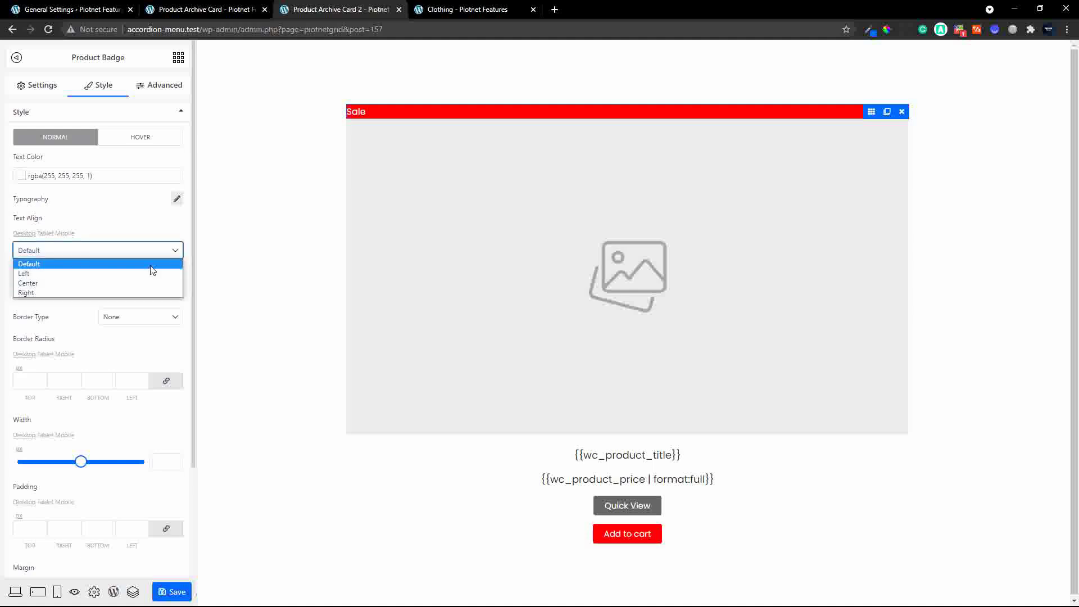
{"action": "left_click", "coordinate": [140, 283]}
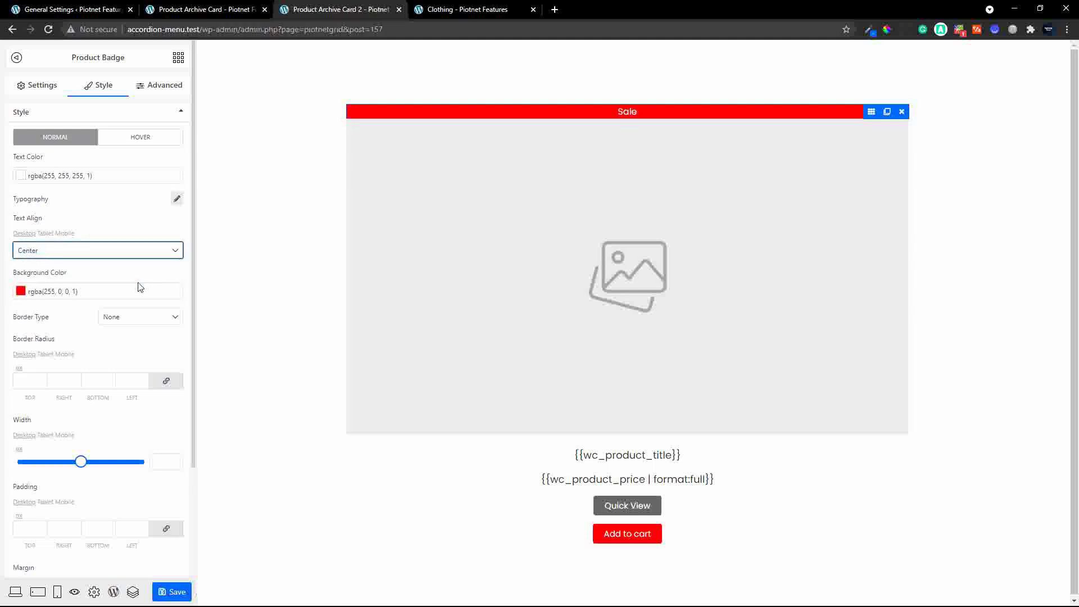
{"action": "left_click", "coordinate": [24, 380]}
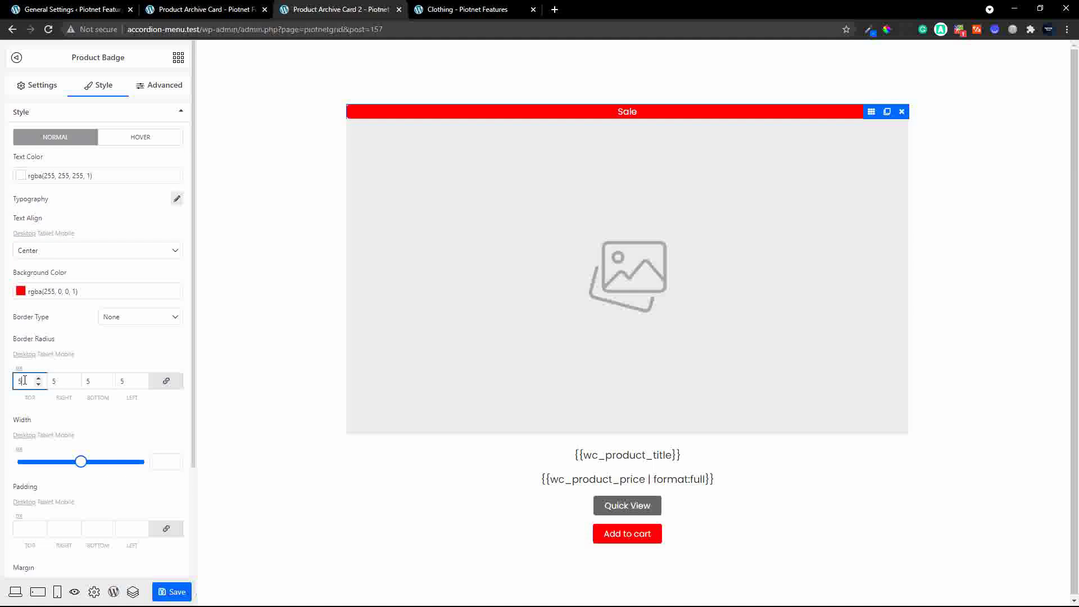
Set the Product Badge's padding to 5 on all linked sides and its width to 133.
{"action": "scroll", "coordinate": [22, 393], "scroll_direction": "down", "scroll_amount": 2}
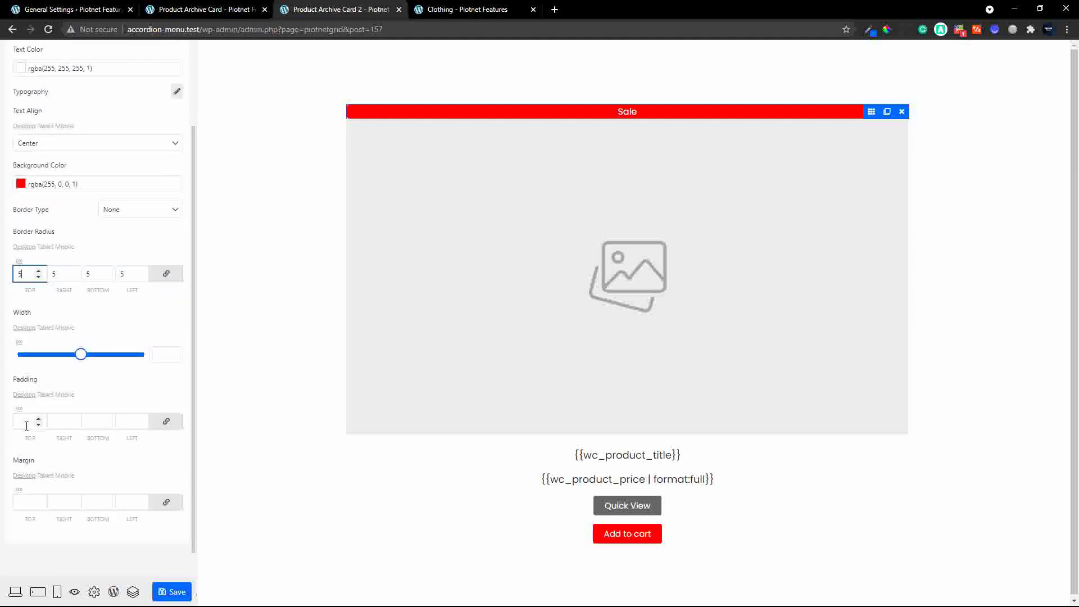
{"action": "left_click", "coordinate": [26, 426]}
{"action": "type", "text": "5"}
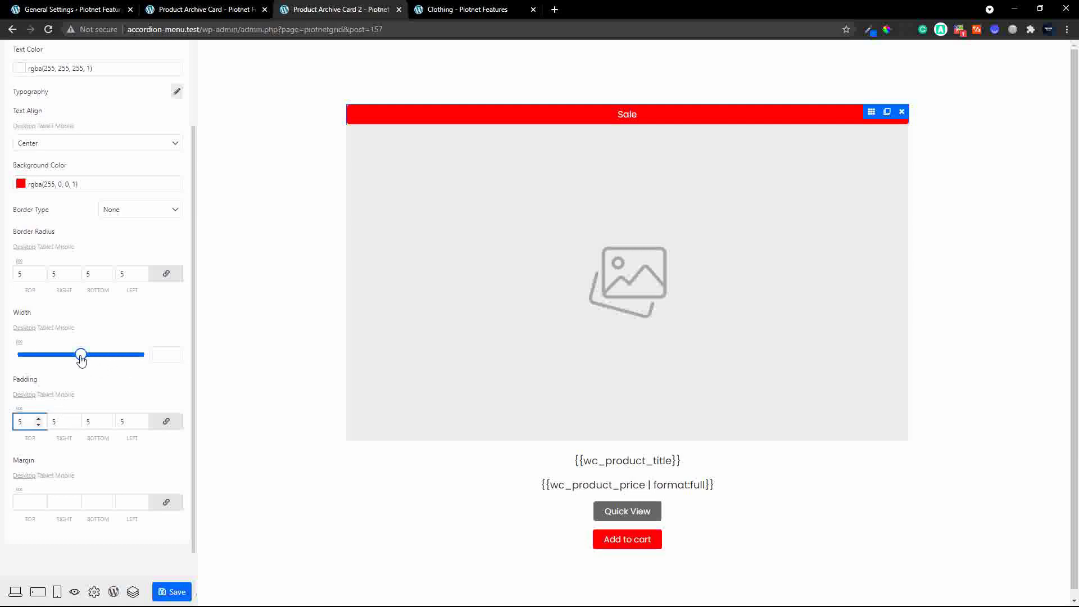
{"action": "left_click_drag", "start_coordinate": [81, 360], "coordinate": [40, 365]}
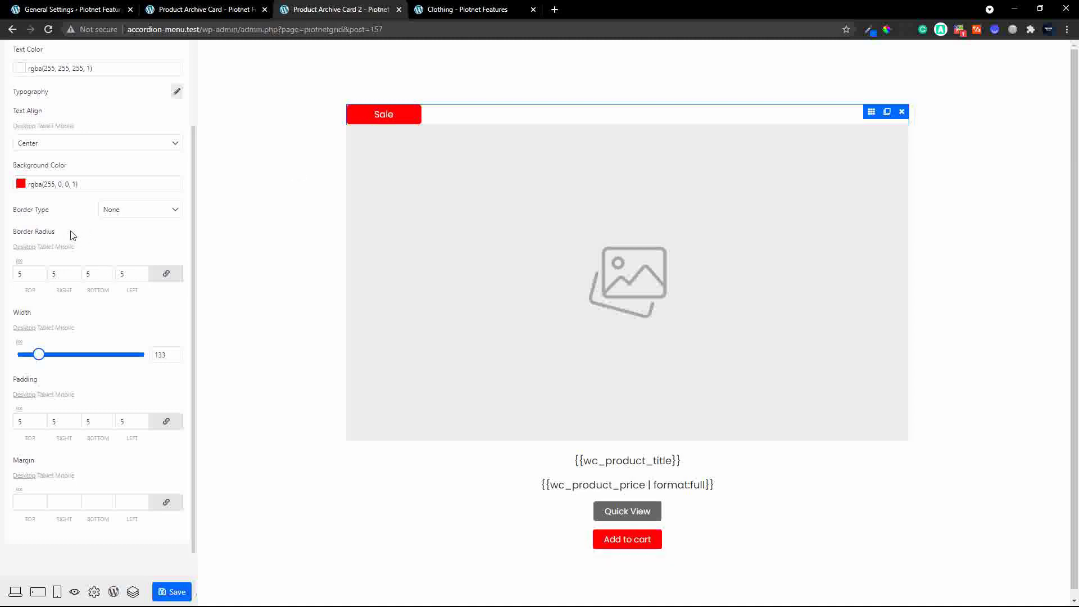
Set the Product Badge's position to Absolute in its advanced style and save the card.
{"action": "scroll", "coordinate": [71, 236], "scroll_direction": "up", "scroll_amount": 2}
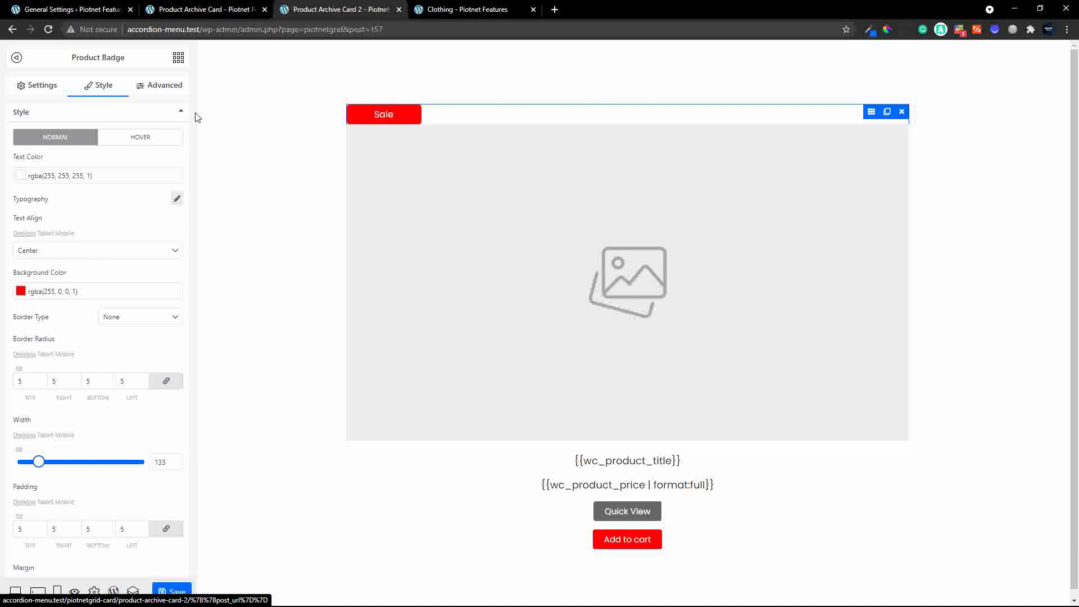
{"action": "left_click", "coordinate": [166, 86]}
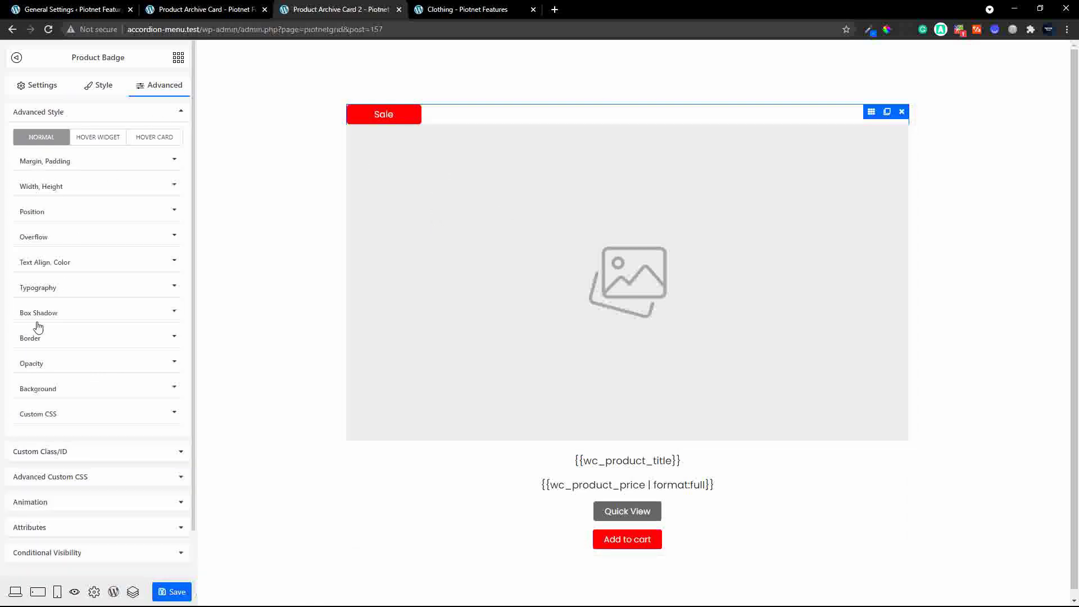
{"action": "left_click", "coordinate": [41, 214]}
{"action": "left_click", "coordinate": [127, 243]}
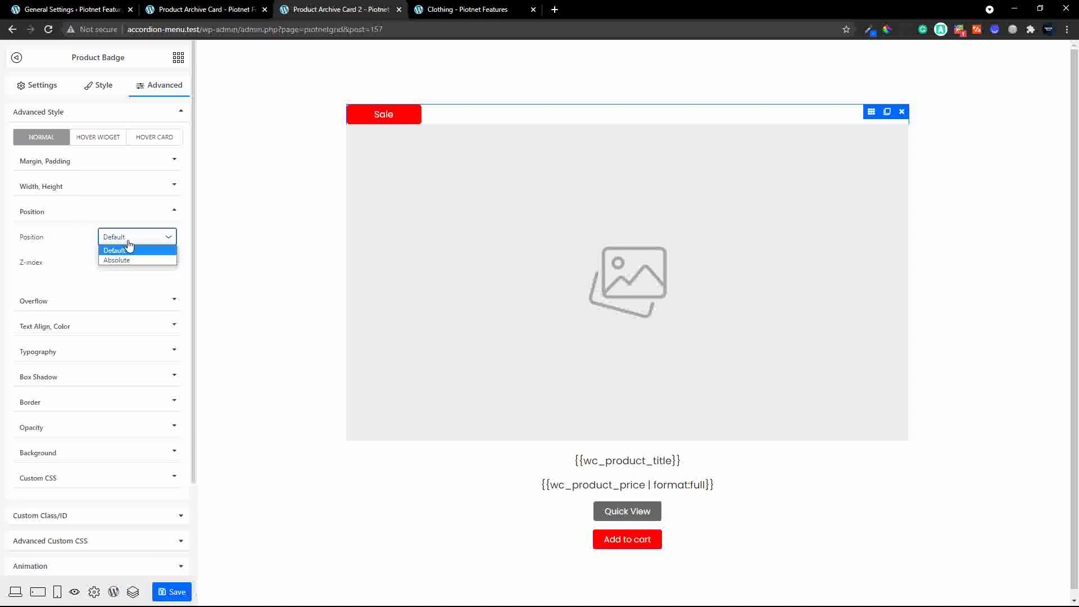
{"action": "left_click", "coordinate": [128, 260]}
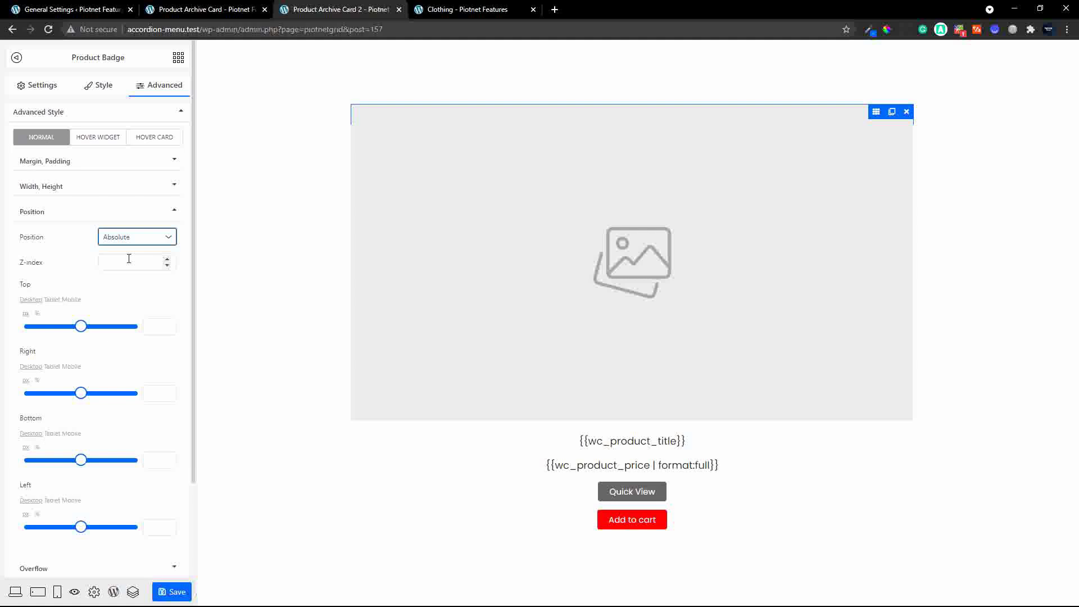
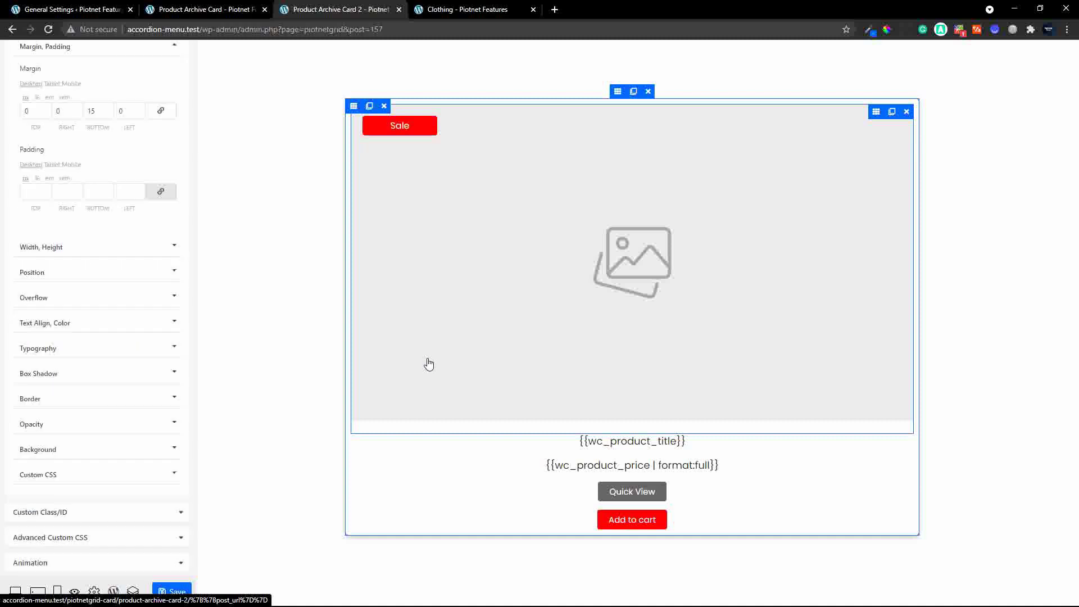
{"action": "left_click", "coordinate": [176, 592]}
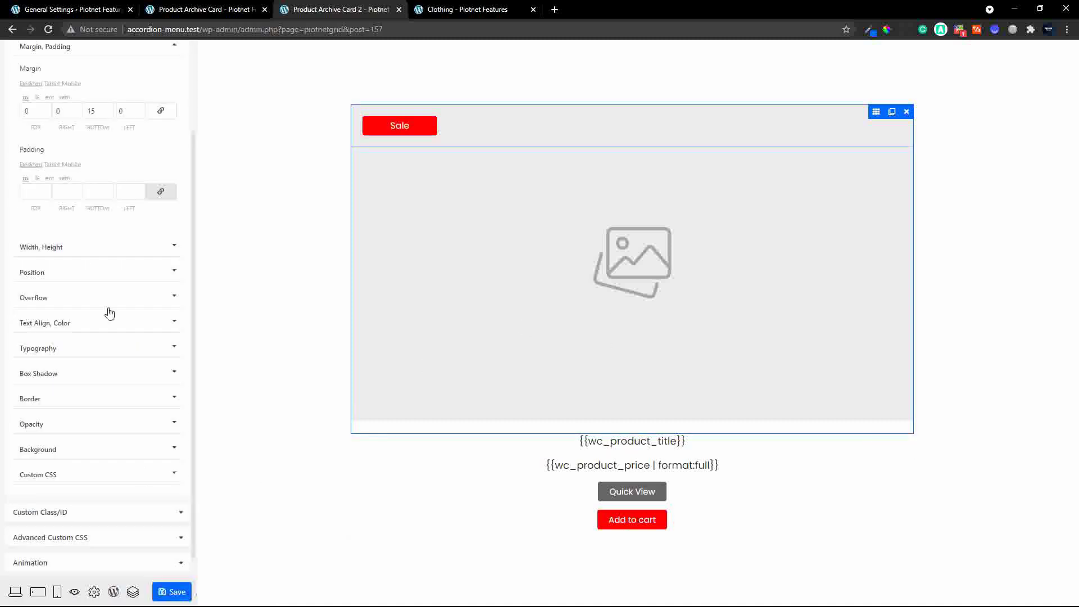
Switch to the mobile layout and set the Product Badge's margin to 5 on all linked sides.
{"action": "left_click", "coordinate": [71, 168]}
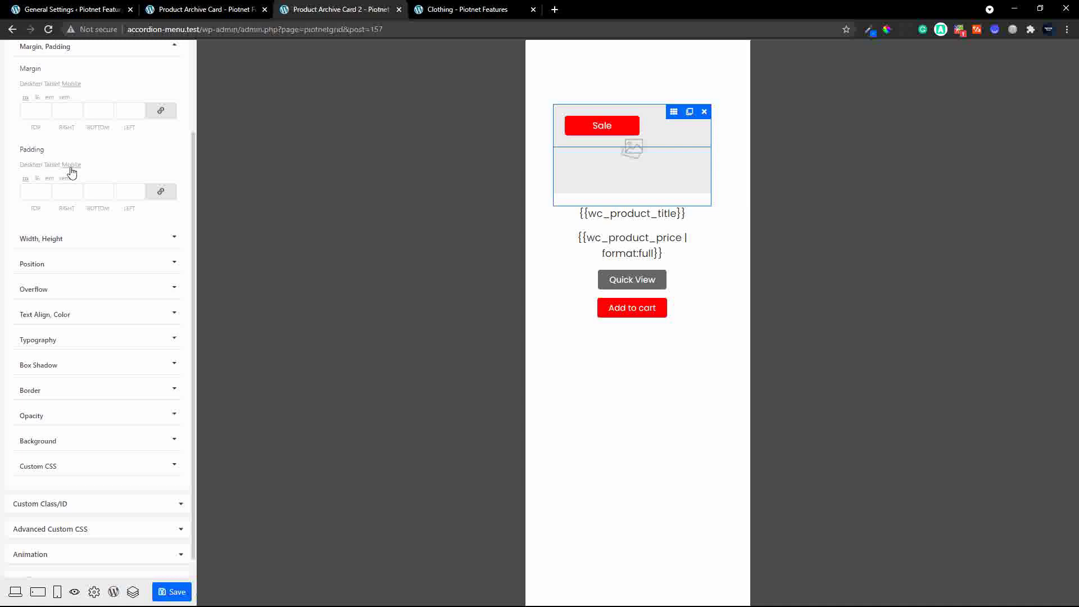
{"action": "scroll", "coordinate": [72, 171], "scroll_direction": "up", "scroll_amount": 2}
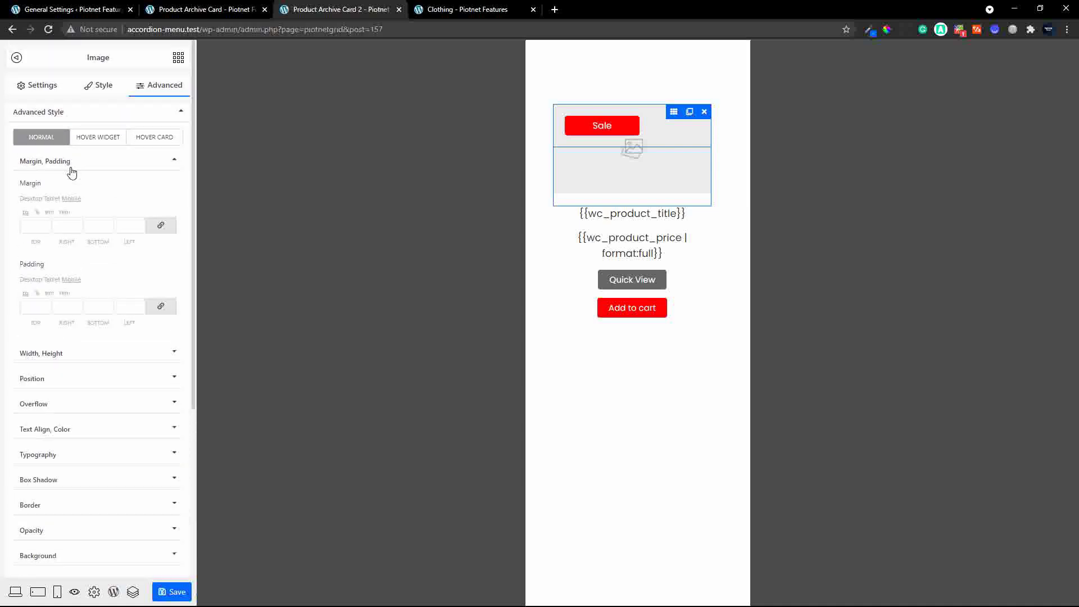
{"action": "left_click", "coordinate": [107, 90]}
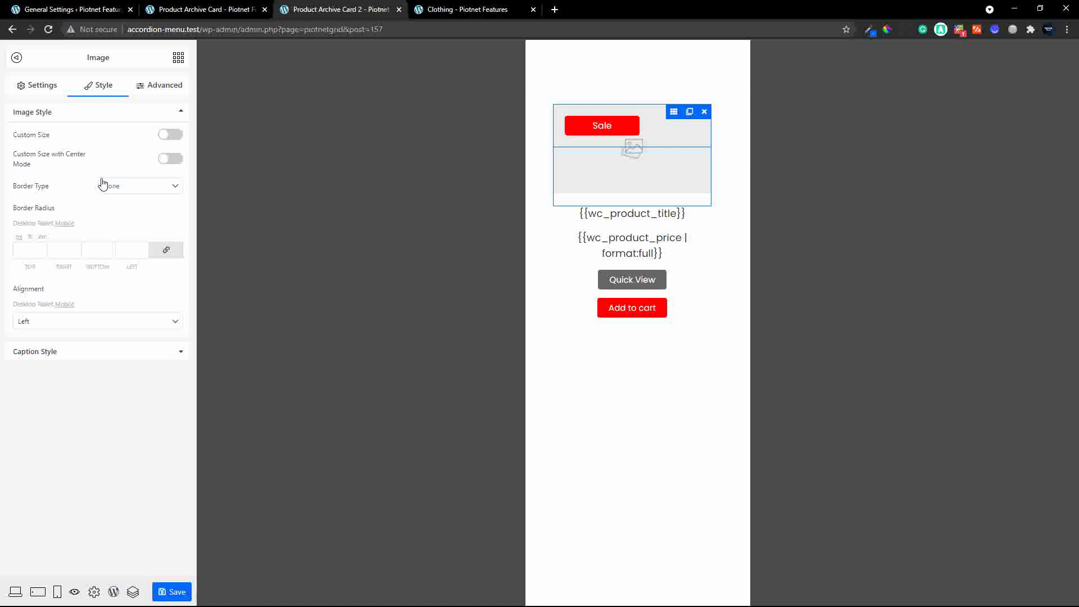
{"action": "left_click", "coordinate": [171, 91]}
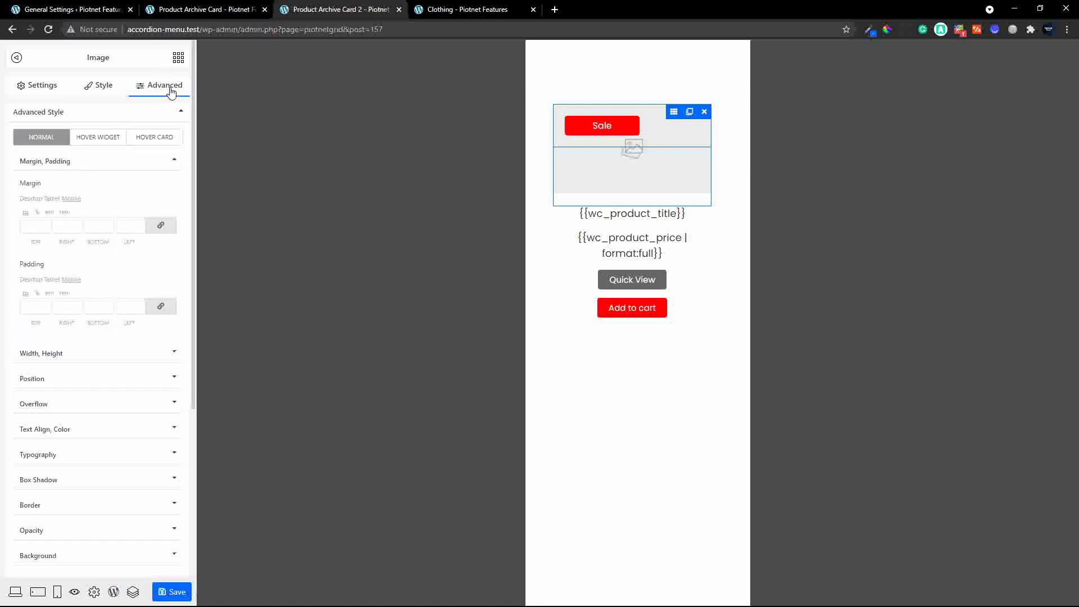
{"action": "left_click", "coordinate": [31, 223]}
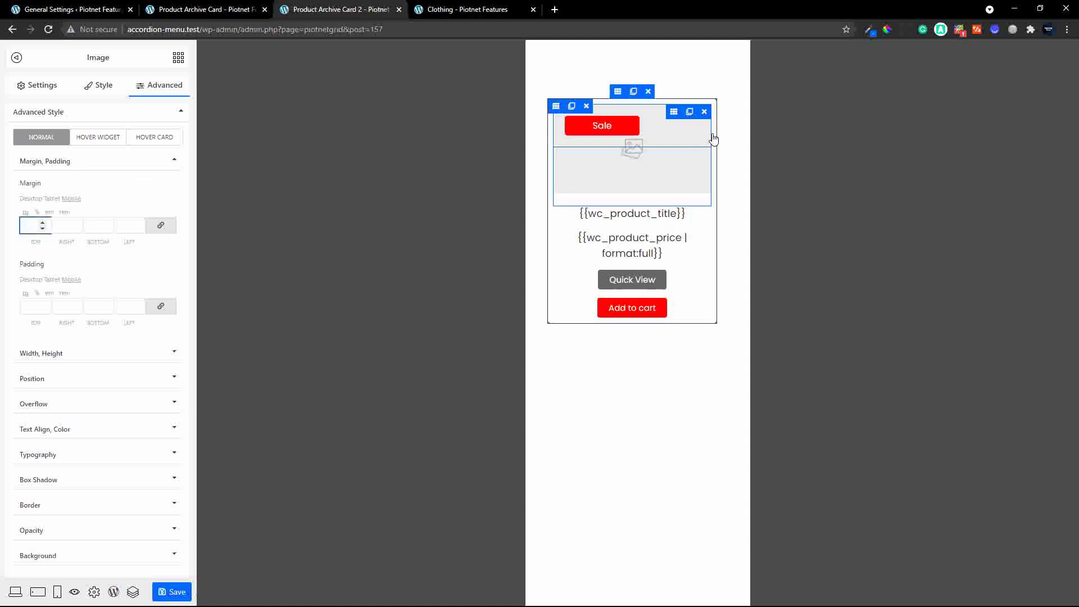
{"action": "left_click", "coordinate": [674, 116]}
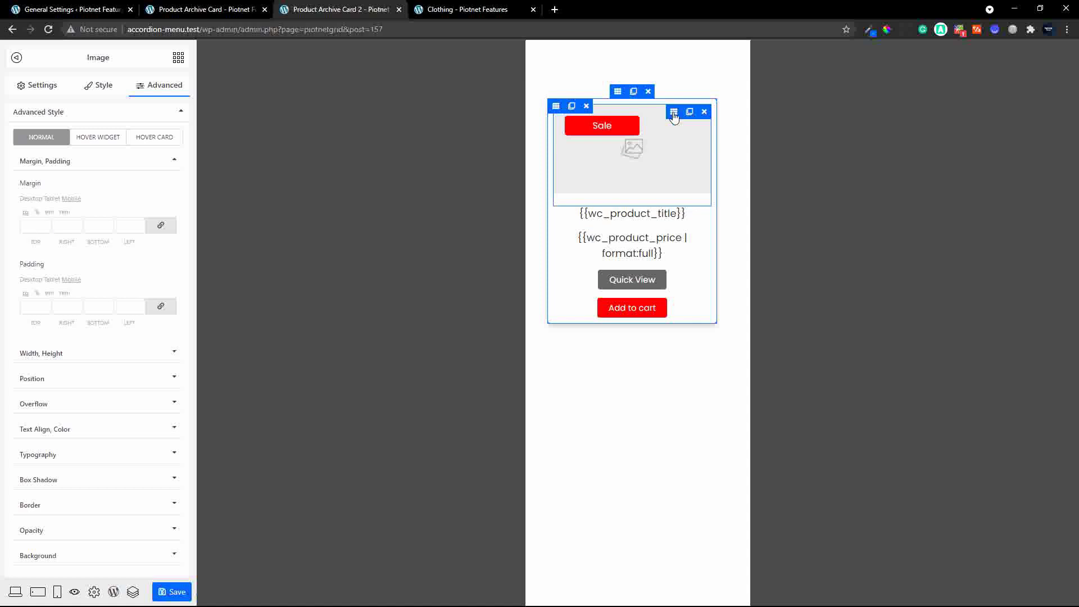
{"action": "left_click", "coordinate": [591, 129]}
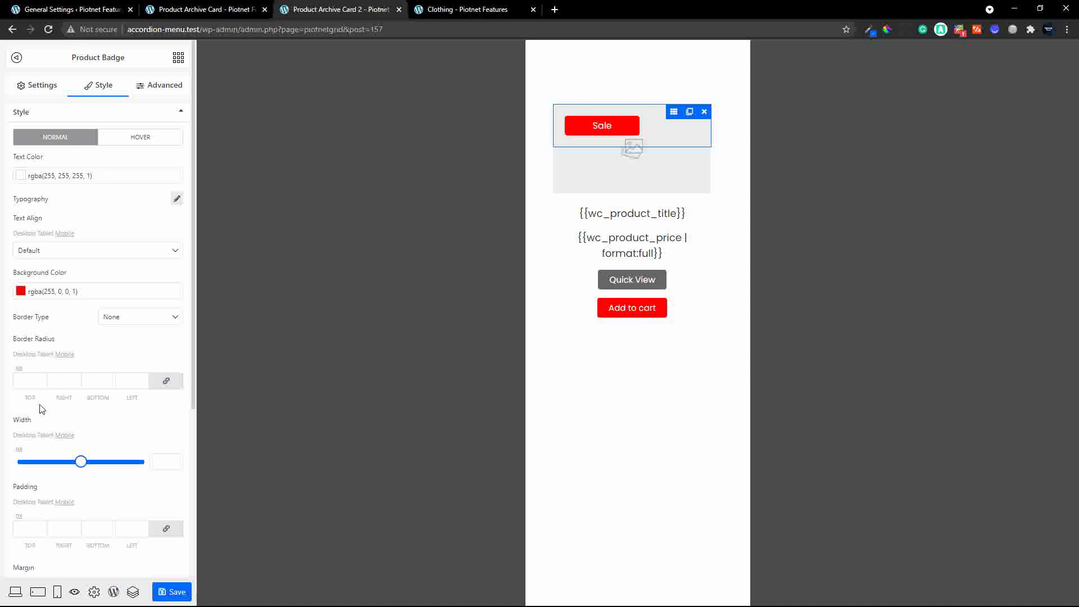
{"action": "scroll", "coordinate": [84, 417], "scroll_direction": "down", "scroll_amount": 2}
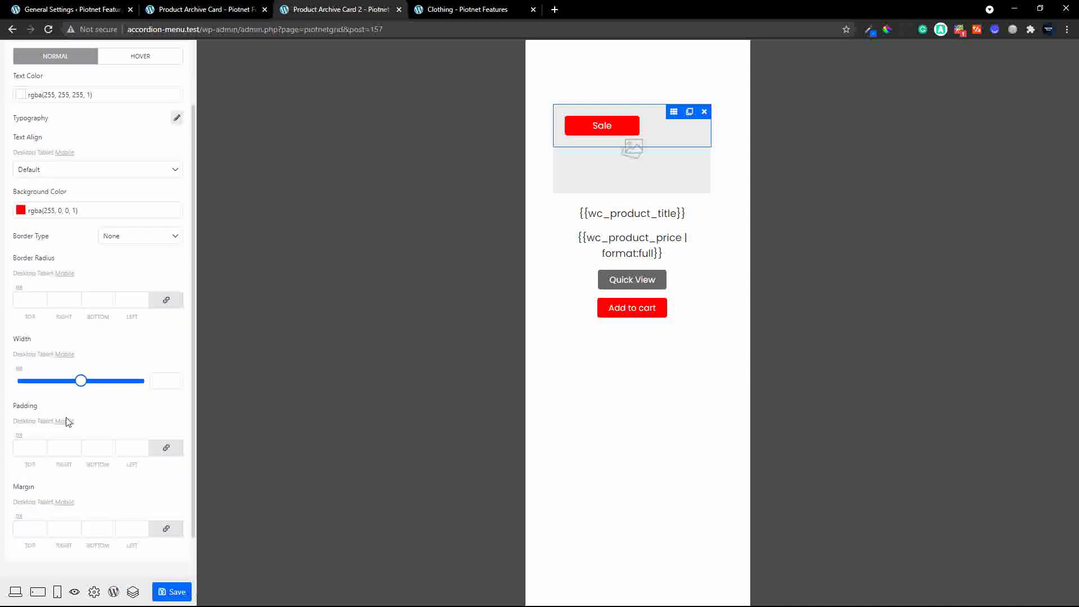
{"action": "left_click", "coordinate": [21, 531]}
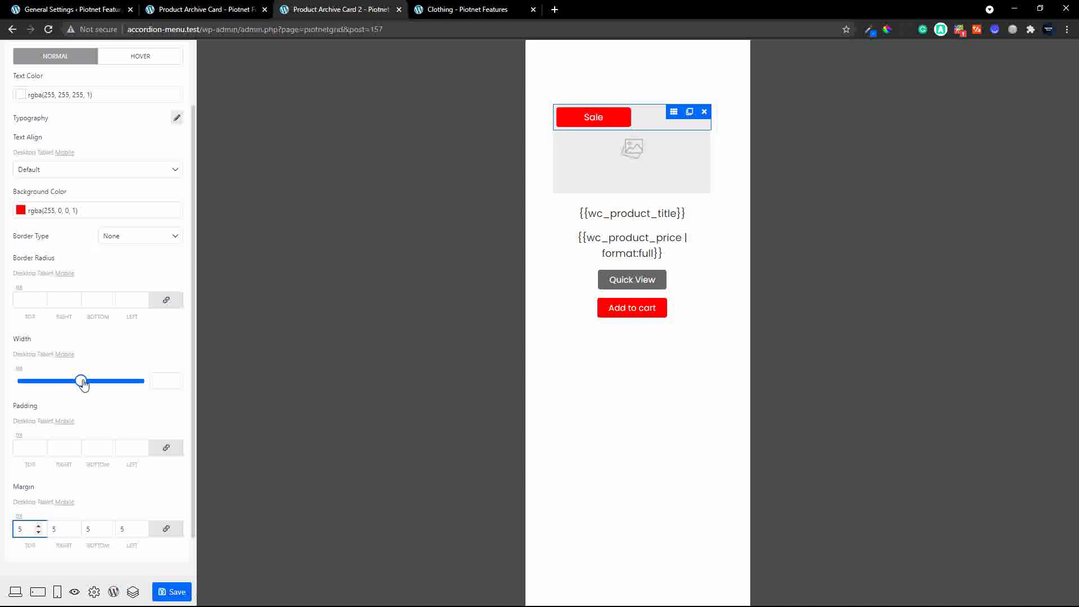
Set the Product Badge's width to 80 for mobile.
{"action": "left_click_drag", "start_coordinate": [81, 381], "coordinate": [37, 387]}
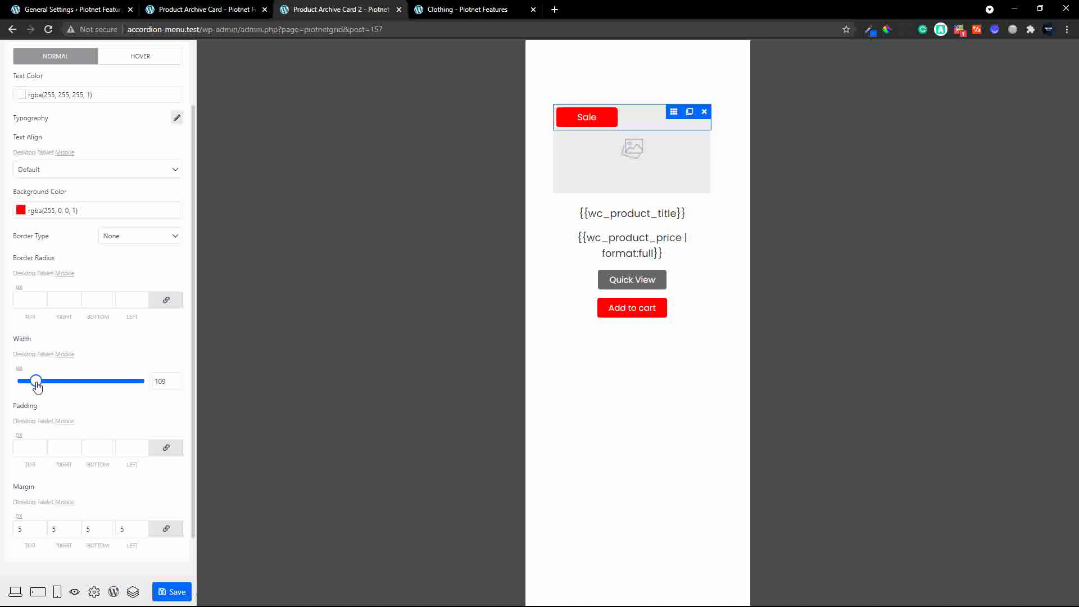
{"action": "left_click", "coordinate": [167, 383]}
{"action": "key", "text": "BackSpace"}
{"action": "key", "text": "BackSpace"}
{"action": "key", "text": "BackSpace"}
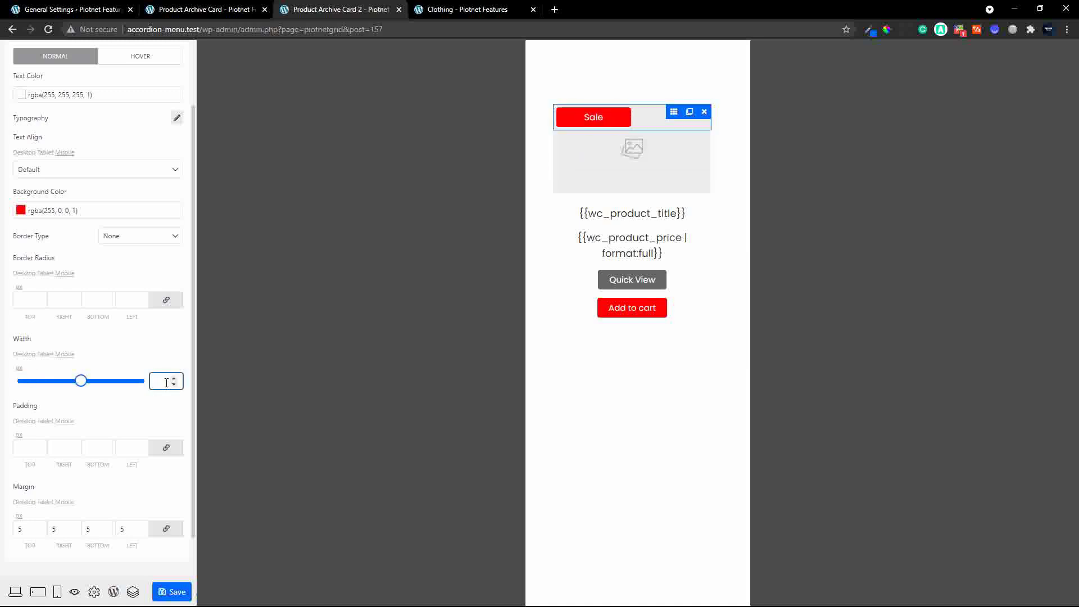
{"action": "type", "text": "80"}
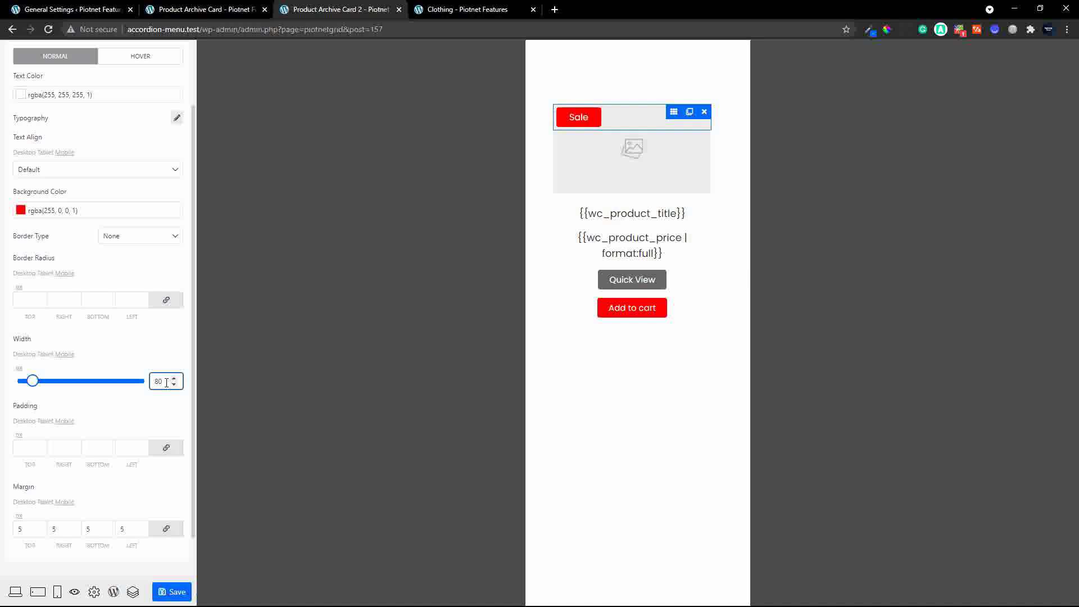
Save the card and return to the desktop layout.
{"action": "left_click", "coordinate": [172, 592]}
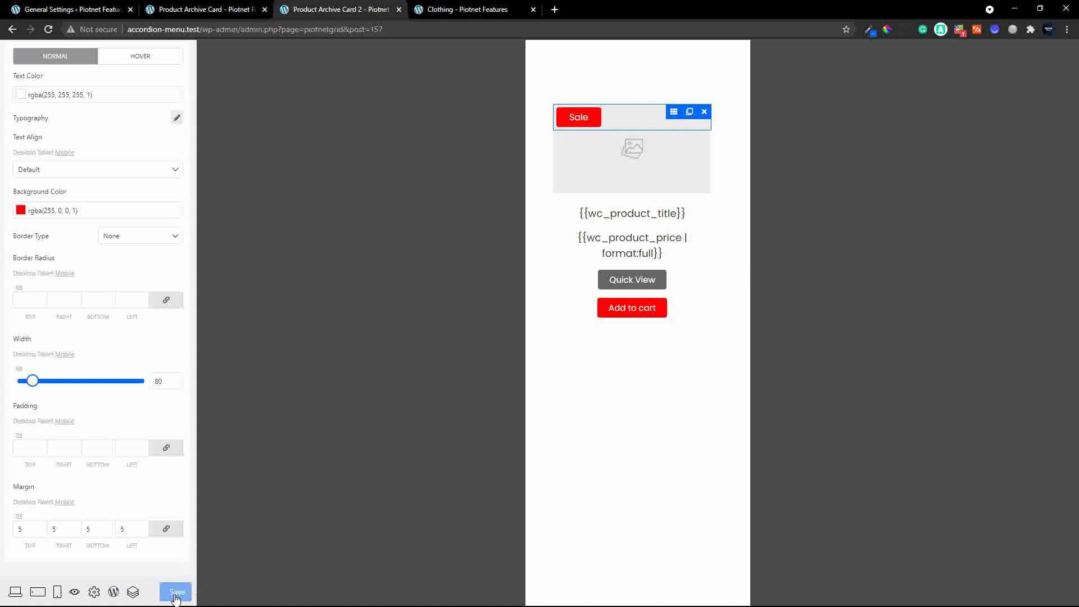
{"action": "scroll", "coordinate": [126, 217], "scroll_direction": "up", "scroll_amount": 3}
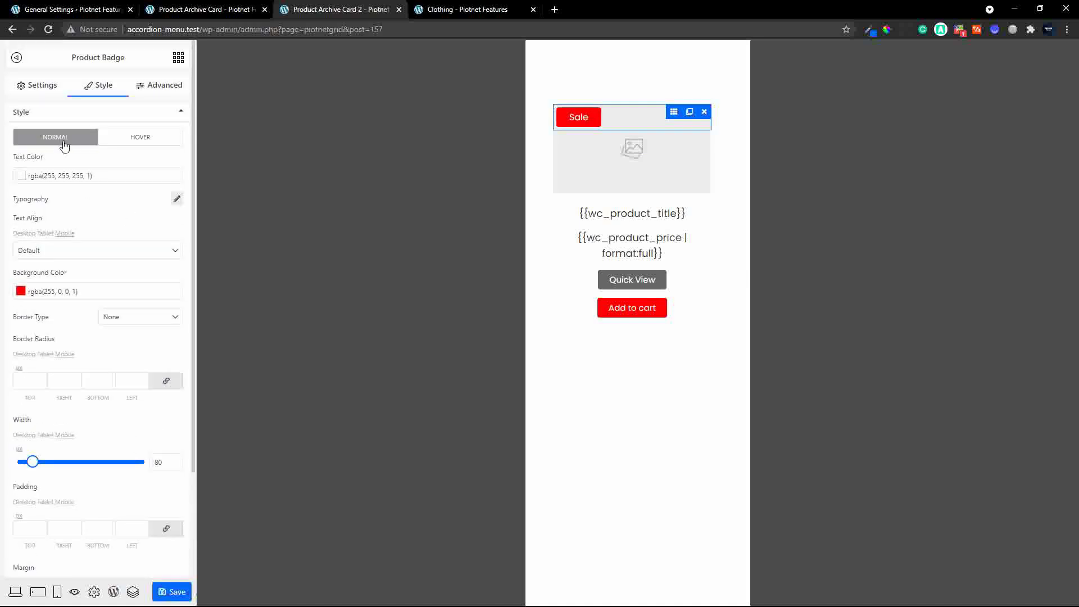
{"action": "left_click", "coordinate": [25, 233]}
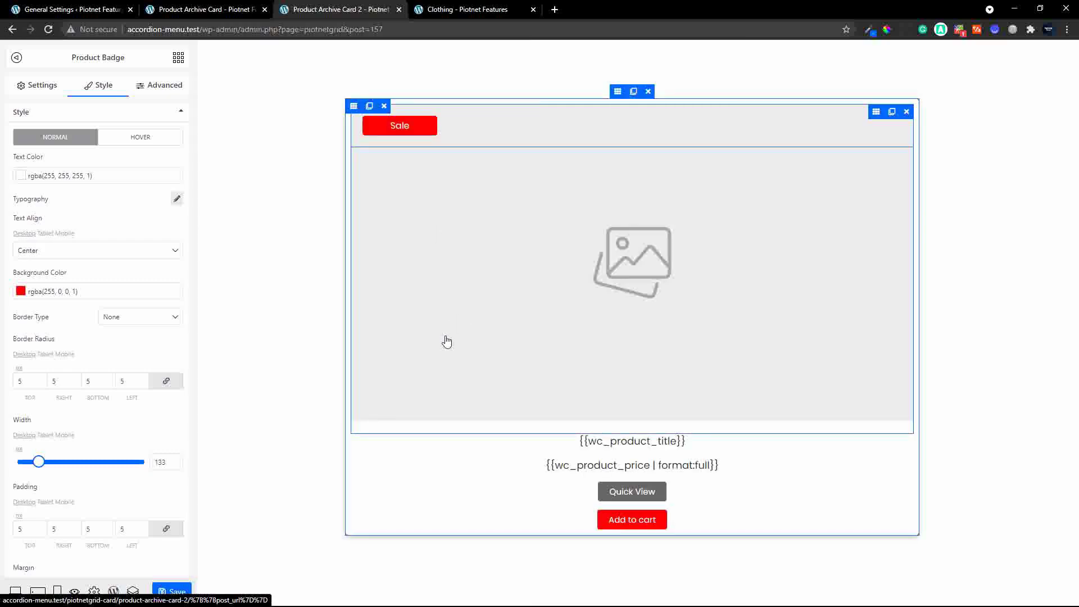
Leave the card editor and publish a new Piotnet grid titled "Product Archive Grid 2".
{"action": "left_click", "coordinate": [114, 593]}
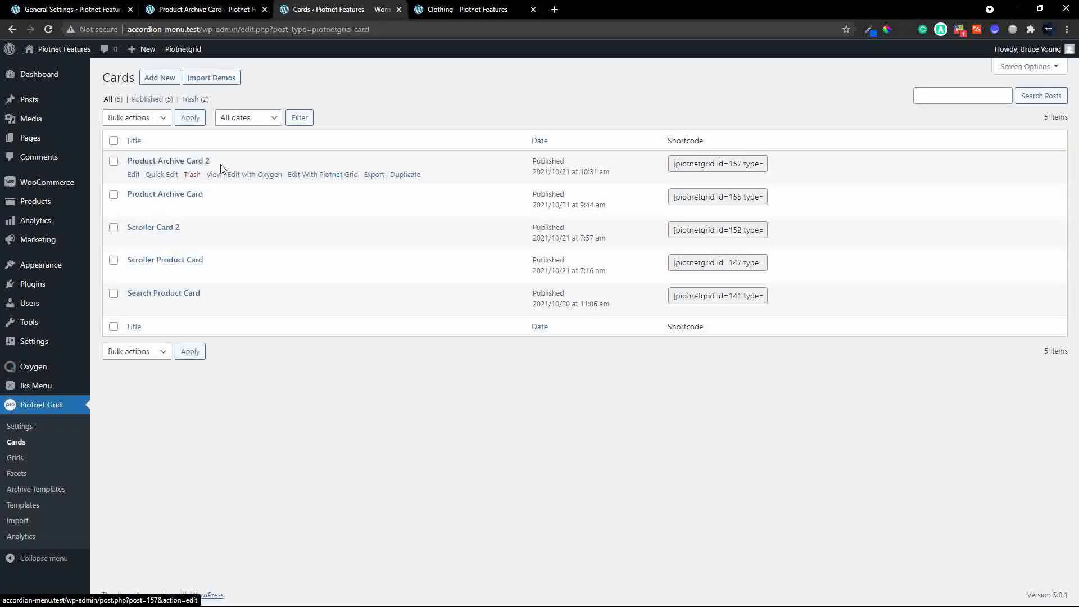
{"action": "left_click", "coordinate": [22, 458]}
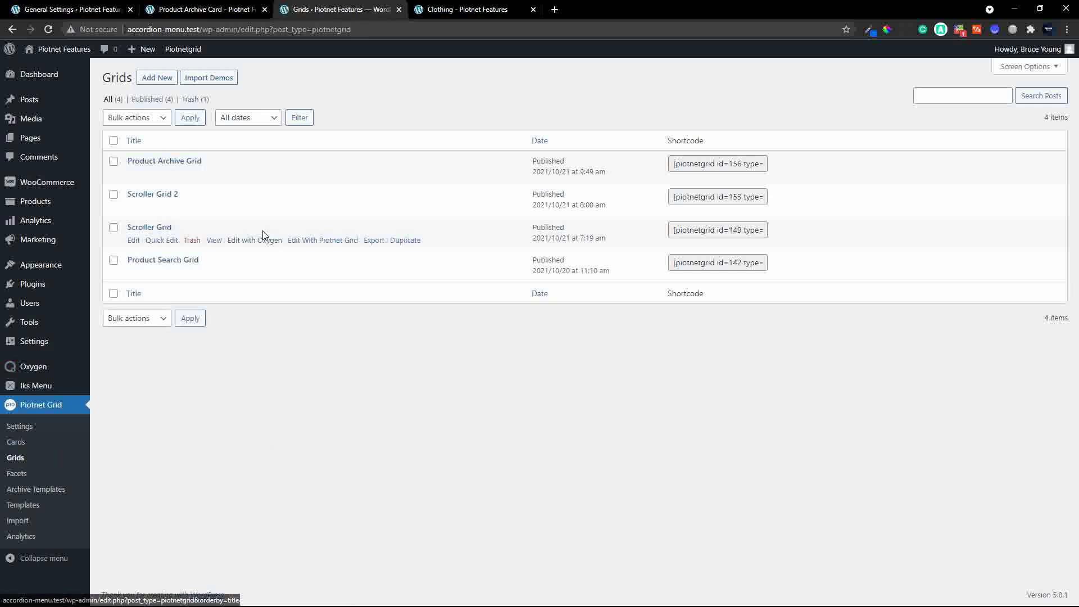
{"action": "left_click", "coordinate": [162, 79]}
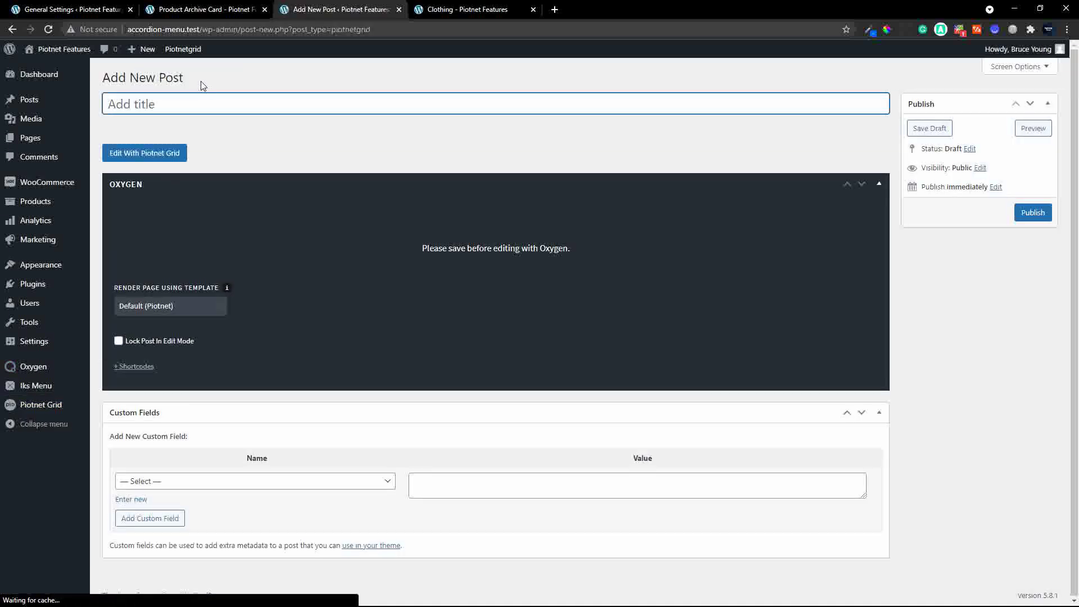
{"action": "type", "text": "Product "}
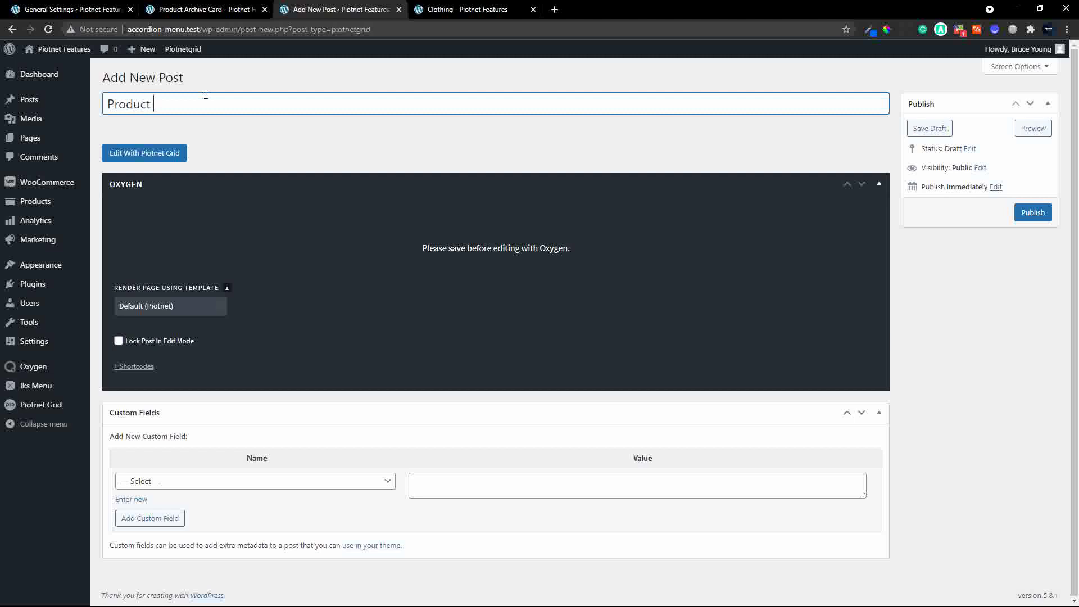
{"action": "type", "text": "Archive Grid 2"}
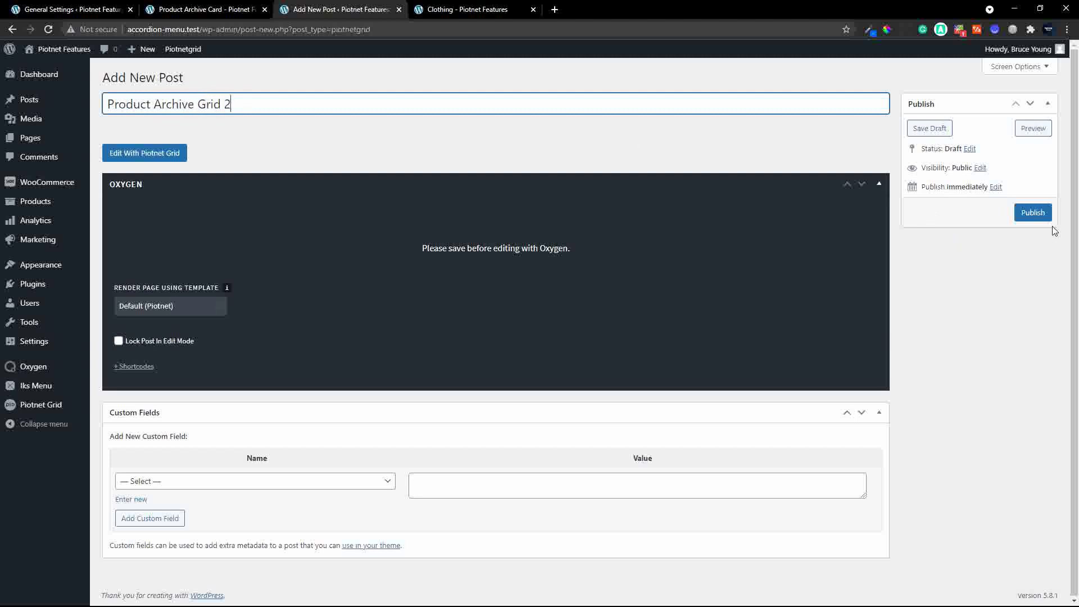
{"action": "left_click", "coordinate": [1034, 211]}
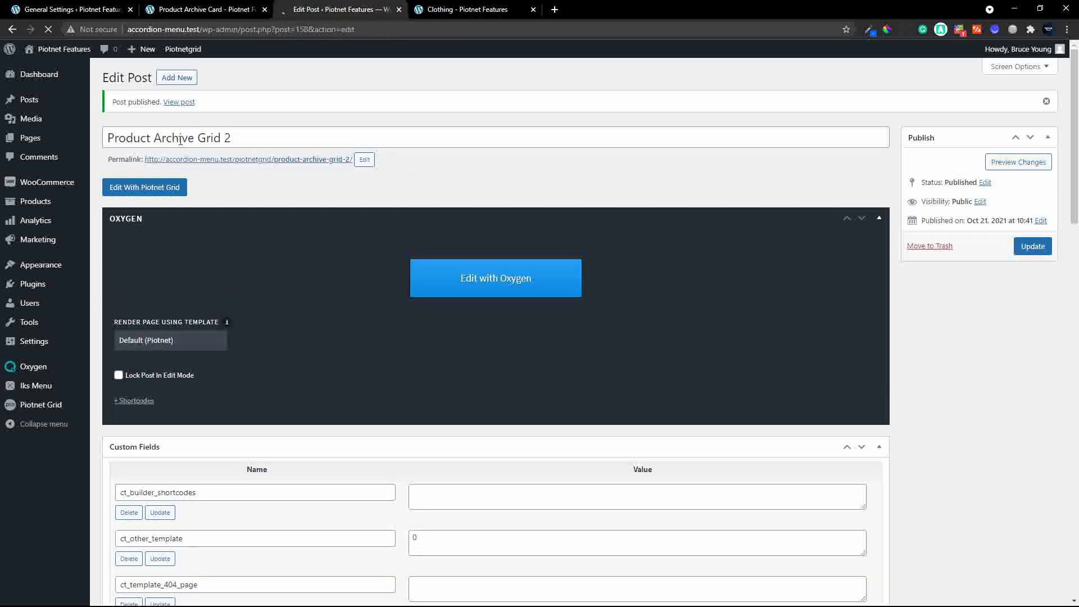
Add a Grid widget to Product Archive Grid 2, using the Product Archive Card 2 template with Current Query enabled.
{"action": "left_click", "coordinate": [144, 193]}
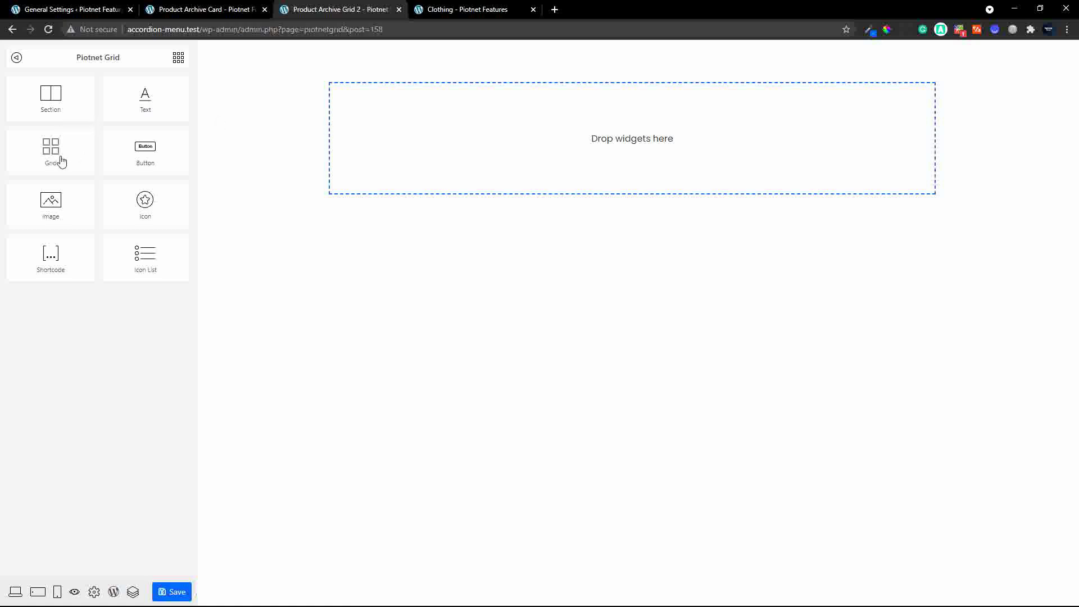
{"action": "left_click_drag", "start_coordinate": [62, 162], "coordinate": [509, 149]}
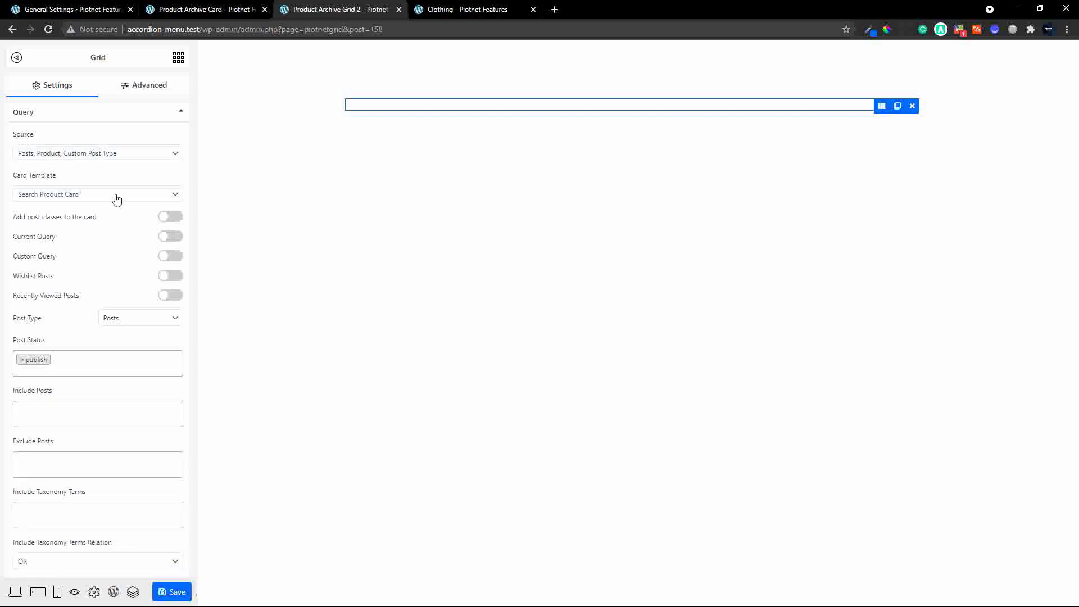
{"action": "left_click", "coordinate": [150, 201]}
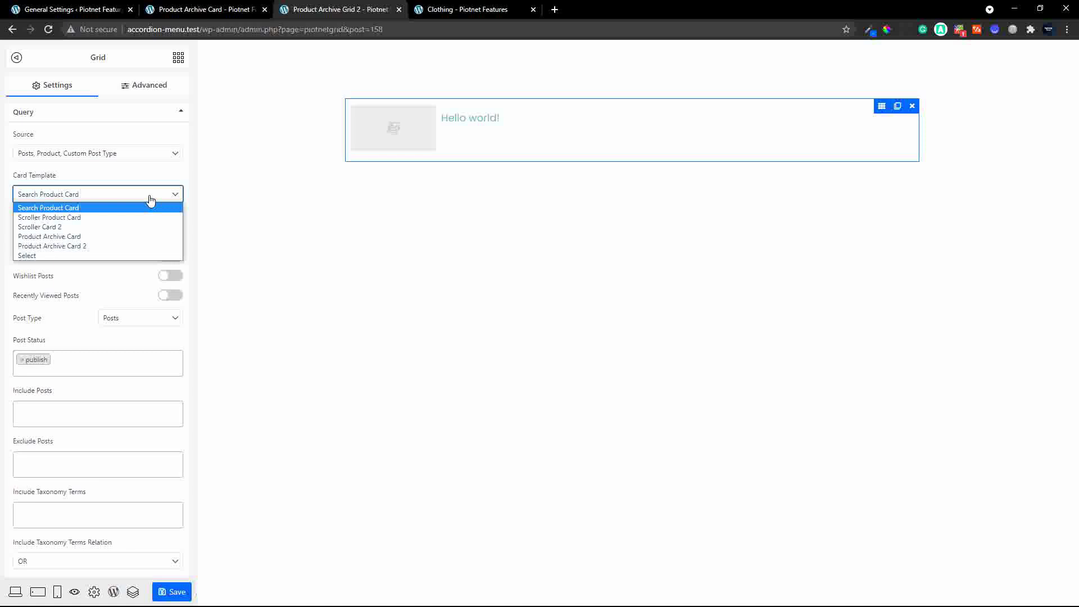
{"action": "left_click", "coordinate": [138, 246]}
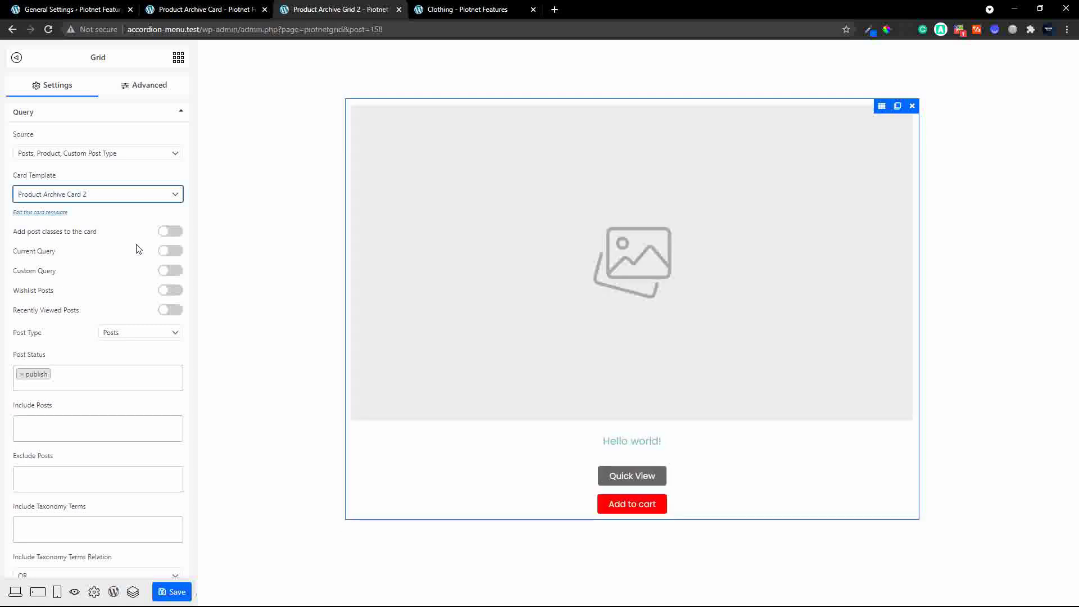
{"action": "left_click", "coordinate": [166, 253]}
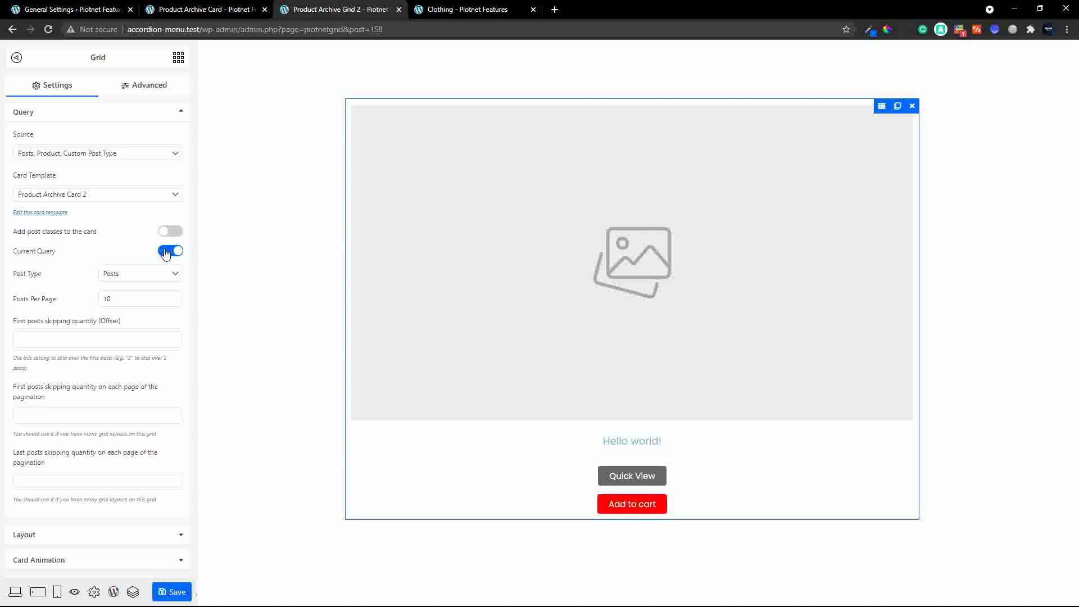
Set the Grid widget's desktop layout to 4 columns.
{"action": "left_click", "coordinate": [180, 535]}
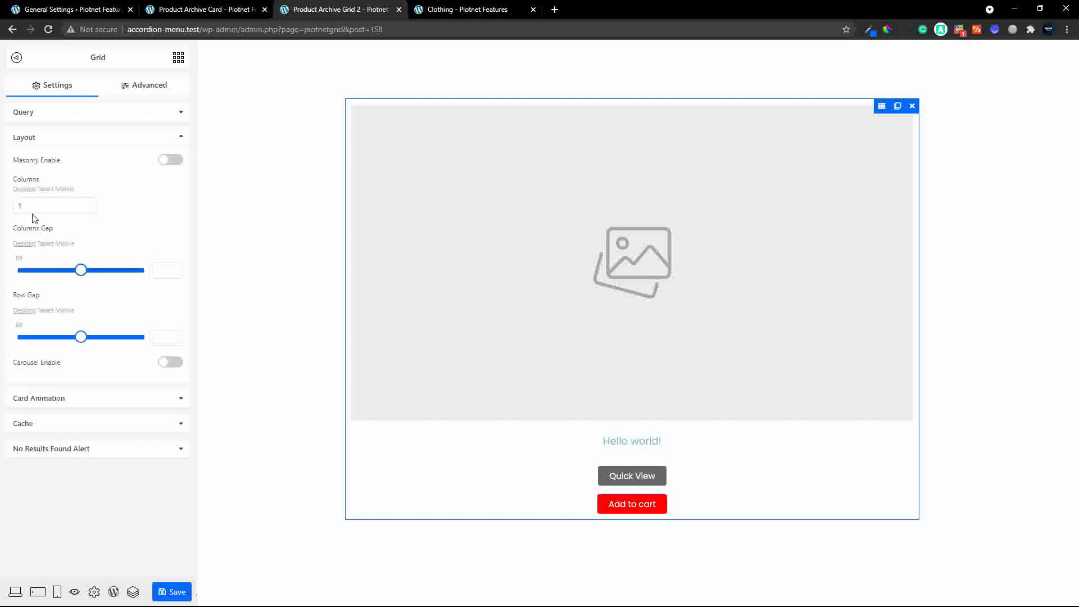
{"action": "double_click", "coordinate": [13, 208]}
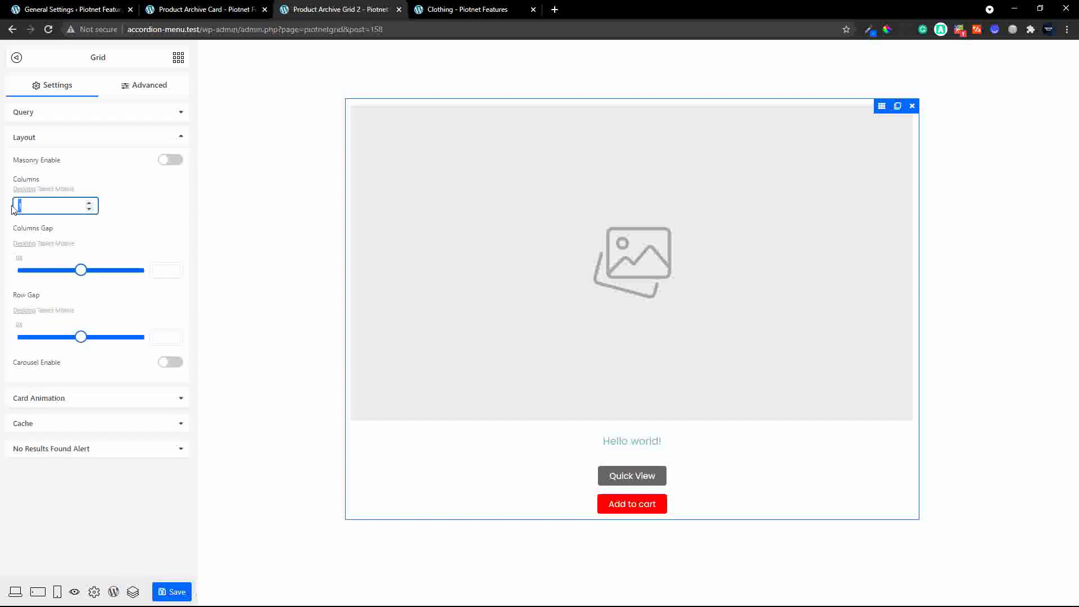
{"action": "type", "text": "4"}
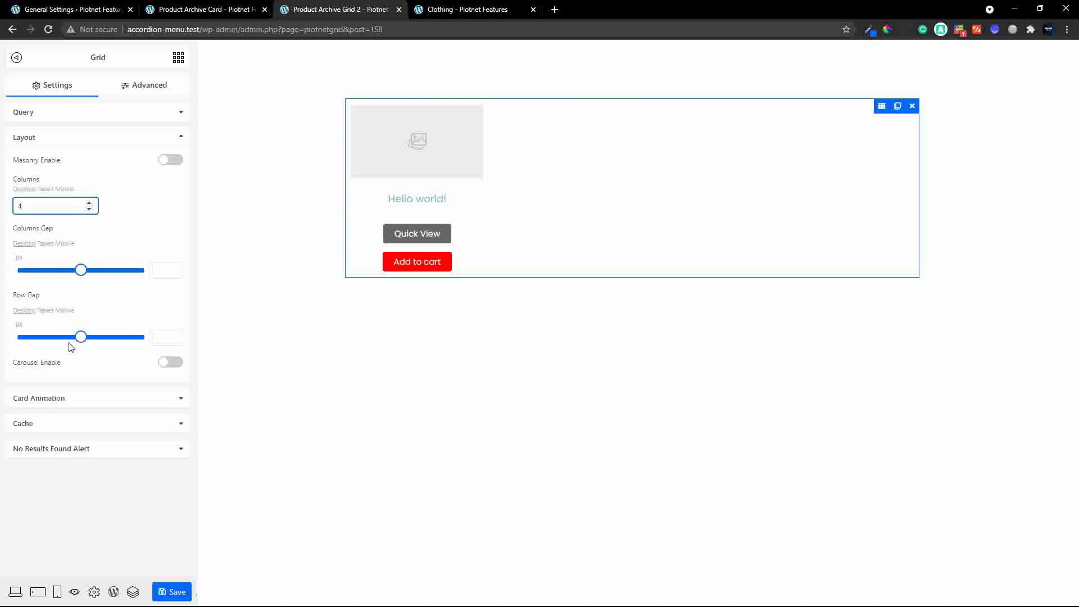
Set the grid's desktop columns gap and row gap to 20 px and save the grid.
{"action": "left_click", "coordinate": [158, 275]}
{"action": "type", "text": "20"}
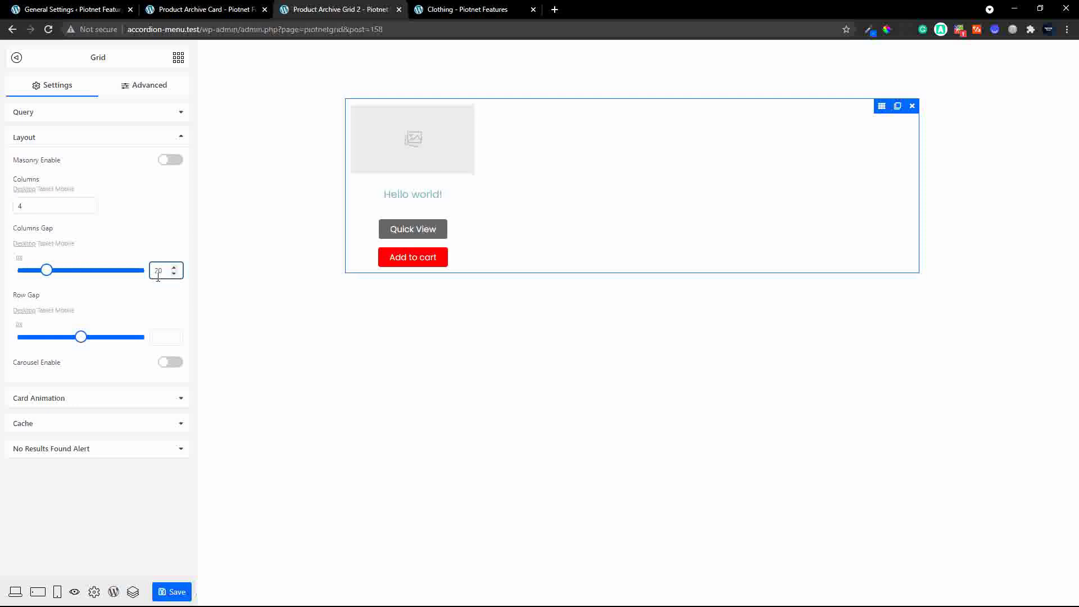
{"action": "left_click", "coordinate": [160, 336]}
{"action": "type", "text": "20"}
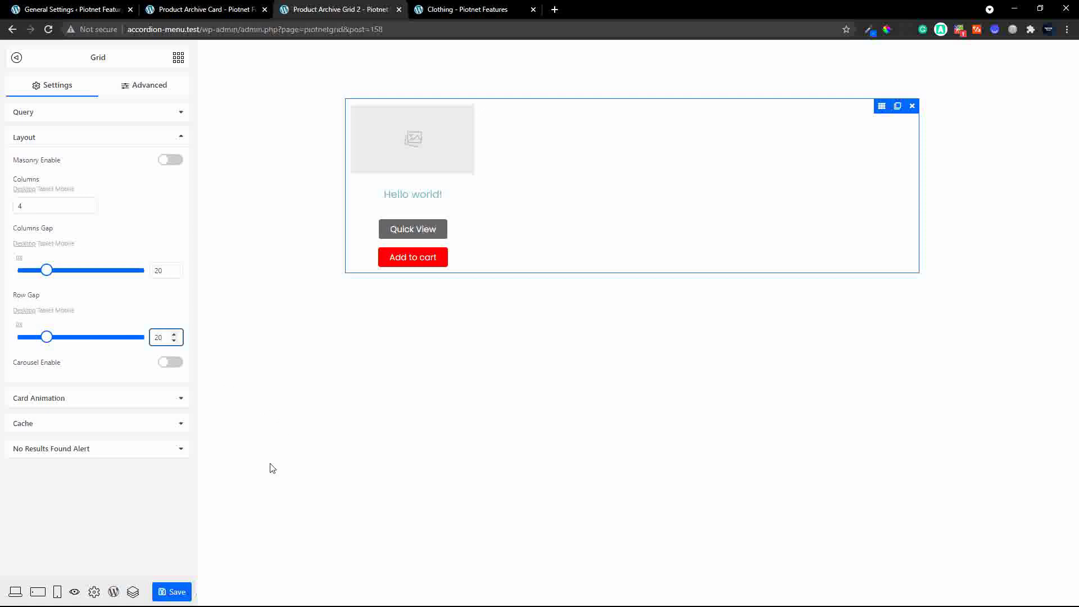
{"action": "left_click", "coordinate": [172, 590]}
Reload the Clothing archive page and open its Product Archive template in the Oxygen editor.
{"action": "left_click", "coordinate": [449, 10]}
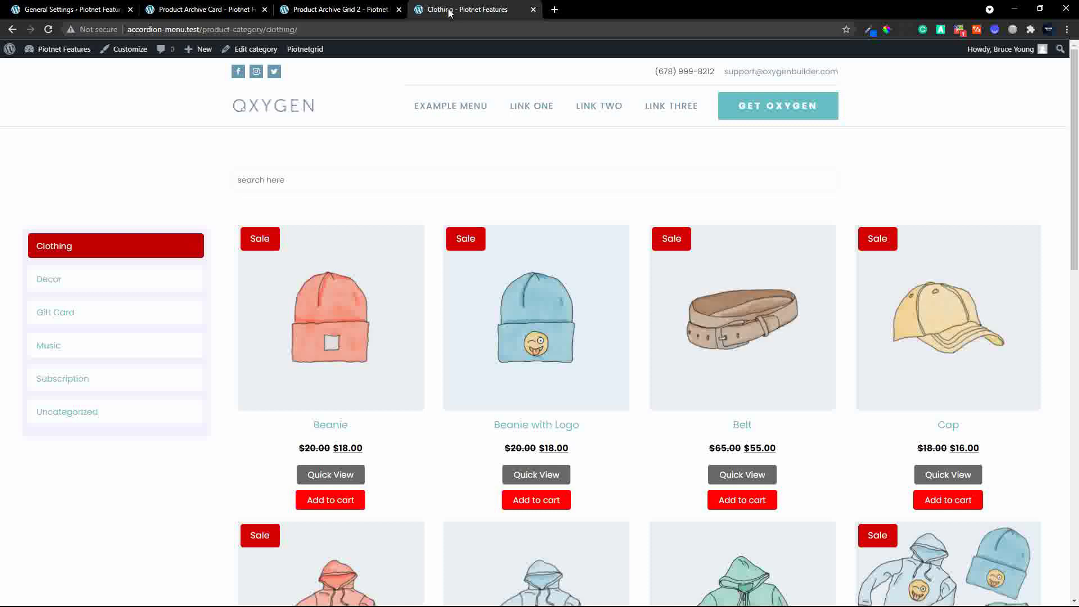
{"action": "left_click", "coordinate": [48, 31]}
{"action": "mouse_move", "coordinate": [348, 51]}
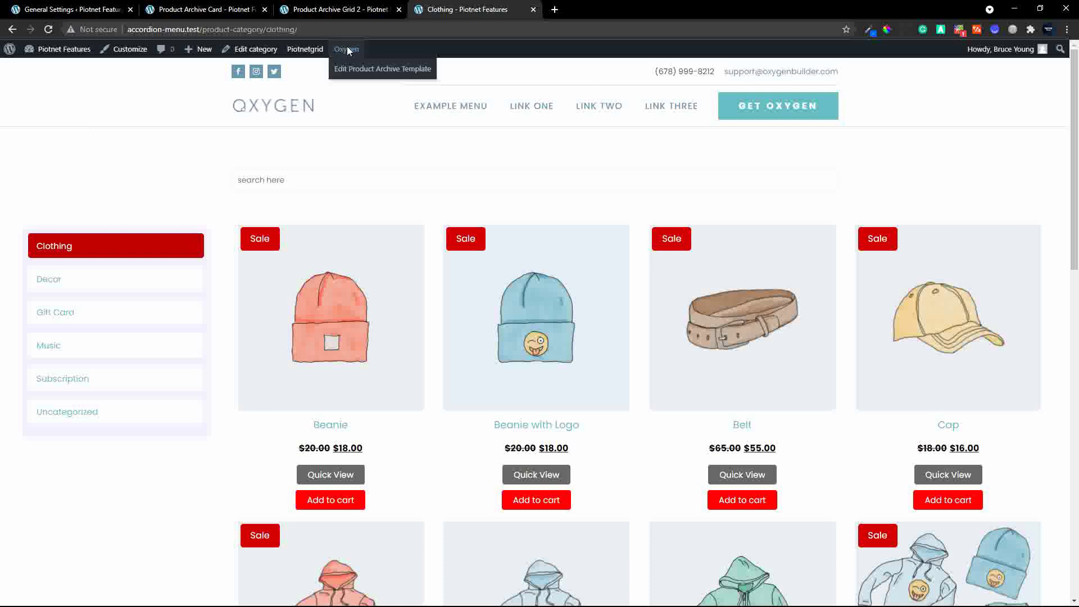
{"action": "left_click", "coordinate": [359, 74]}
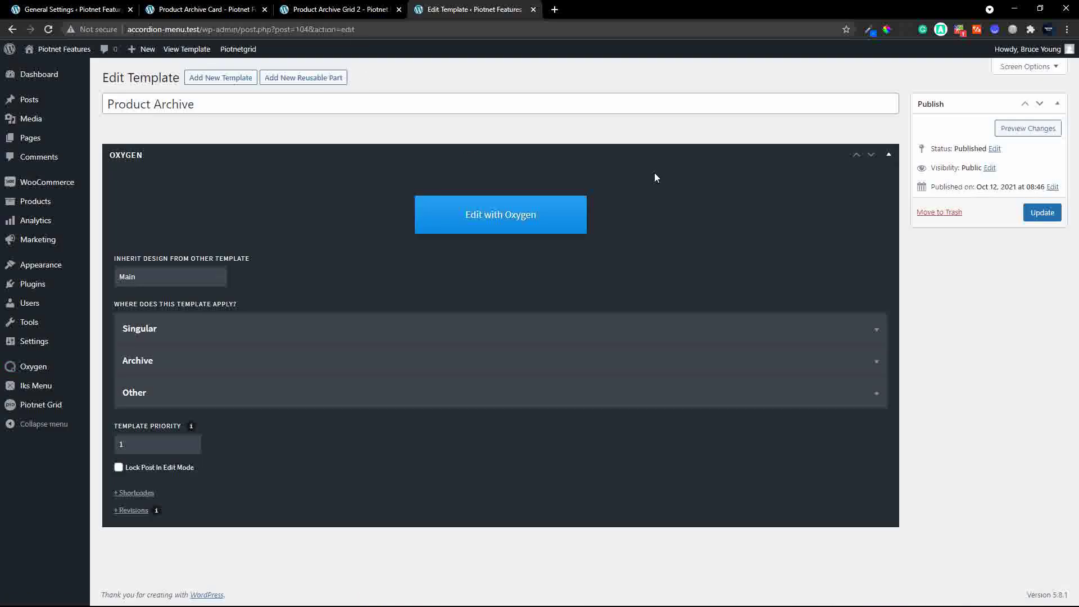
{"action": "left_click", "coordinate": [497, 208]}
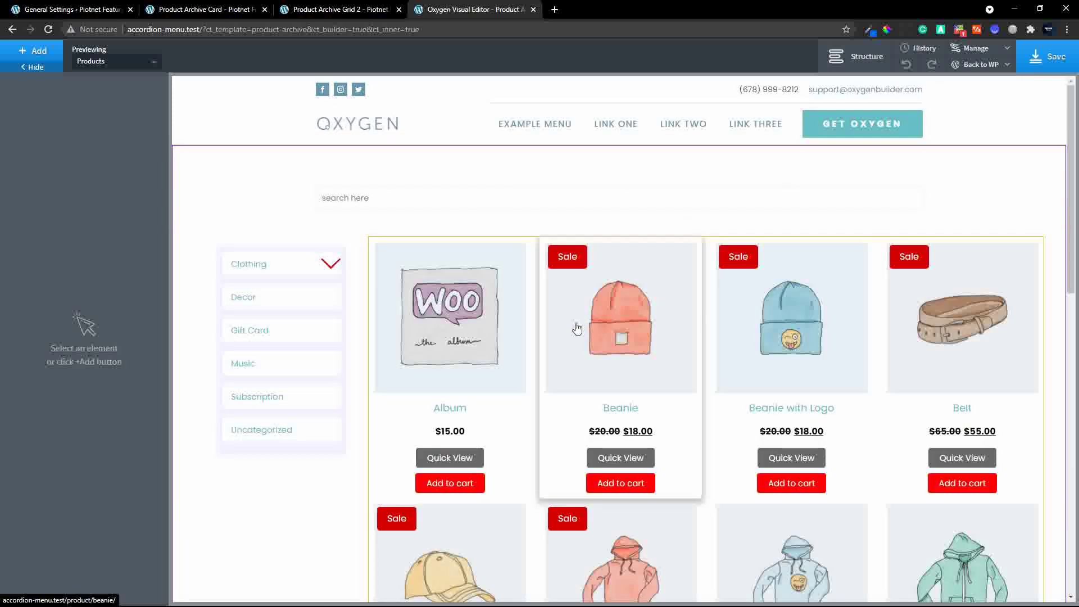
Replace the existing product grid beside the category list with a new Piotnet Grid element showing Product Archive Grid 2.
{"action": "left_click", "coordinate": [537, 327]}
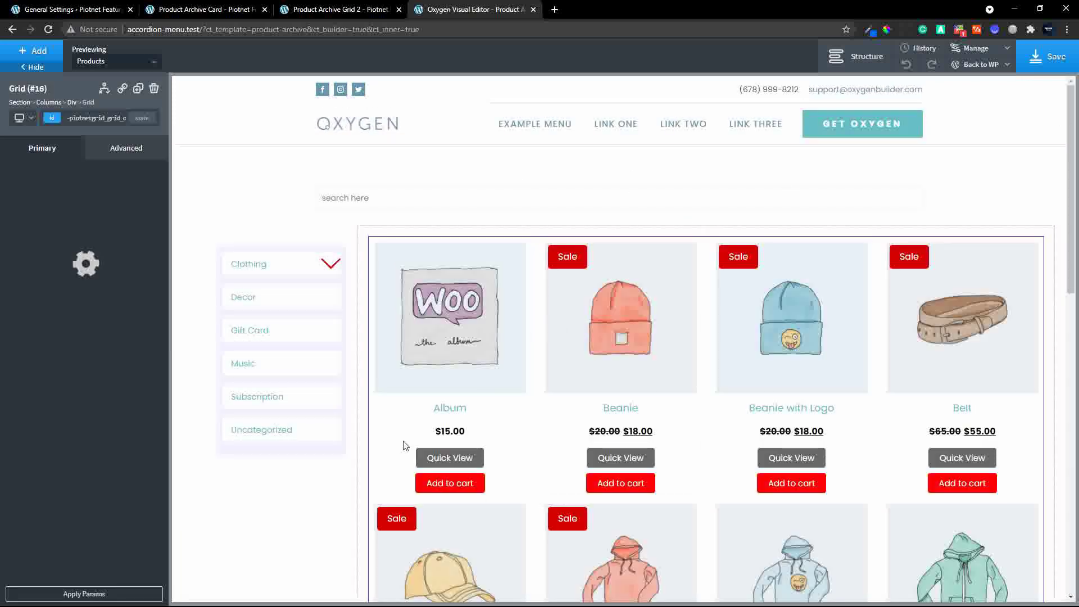
{"action": "left_click", "coordinate": [154, 89]}
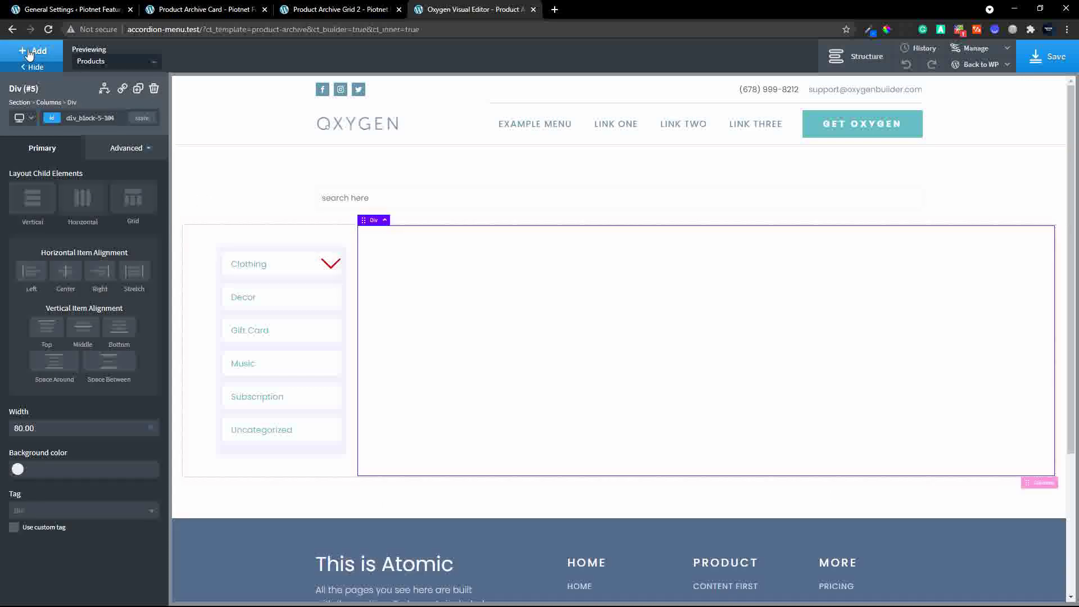
{"action": "left_click", "coordinate": [29, 55]}
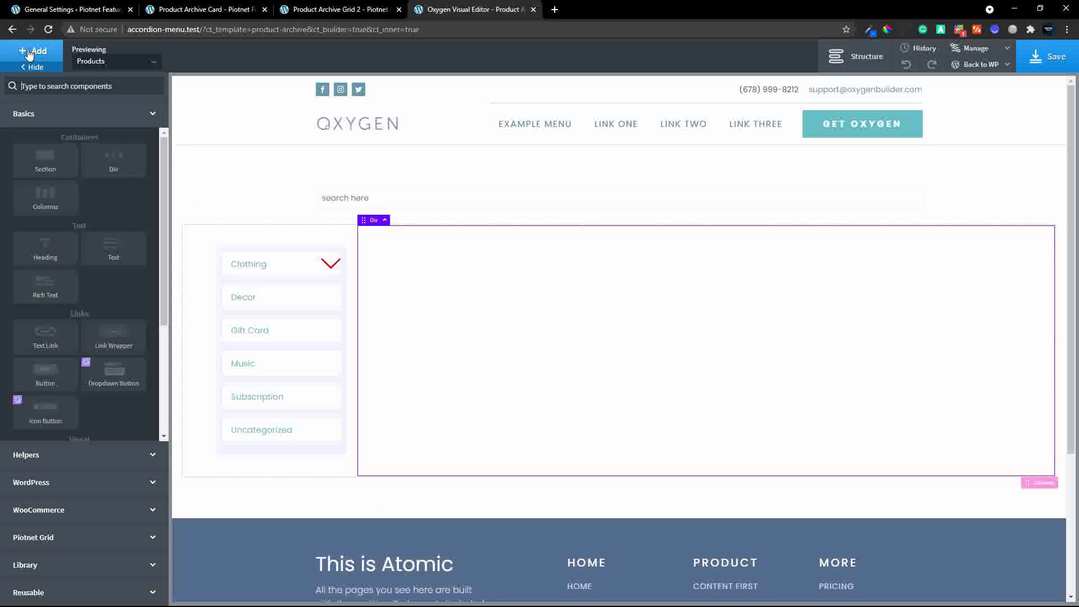
{"action": "left_click", "coordinate": [39, 538]}
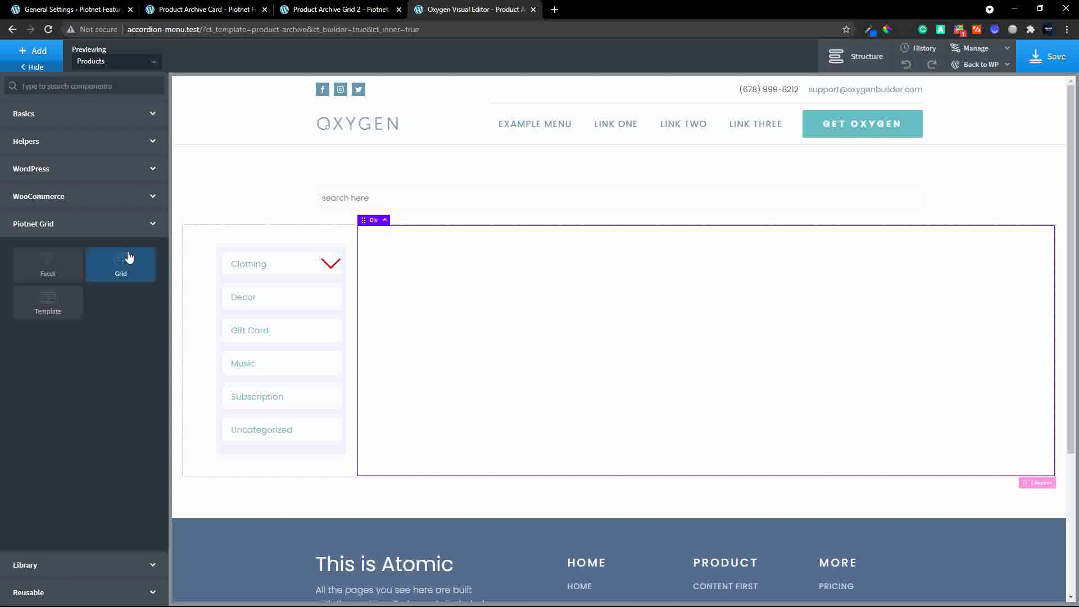
{"action": "left_click_drag", "start_coordinate": [128, 257], "coordinate": [431, 272]}
{"action": "left_click", "coordinate": [123, 271]}
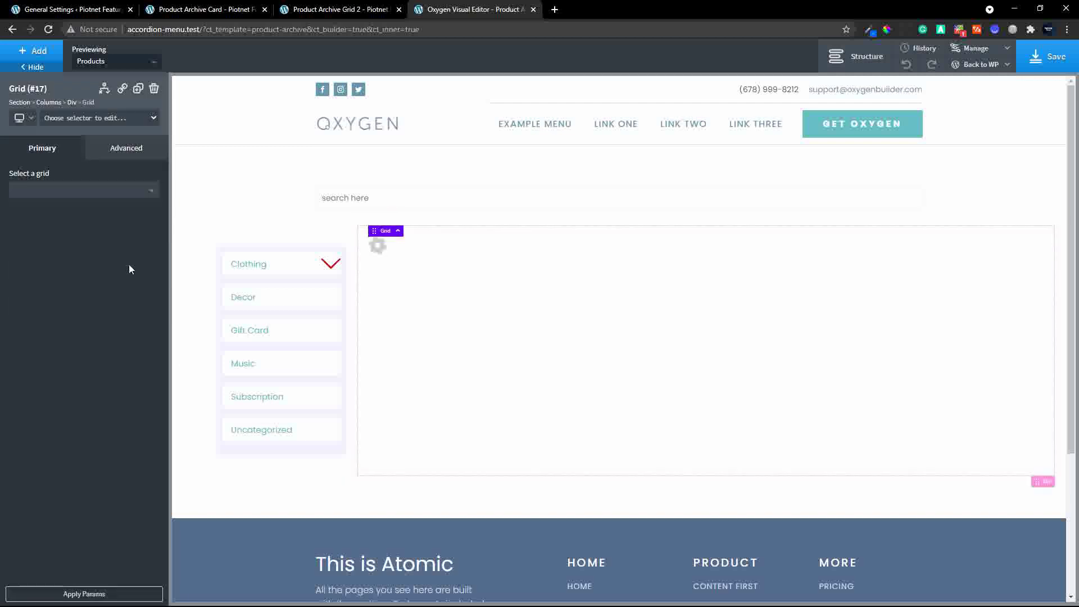
{"action": "left_click", "coordinate": [149, 195]}
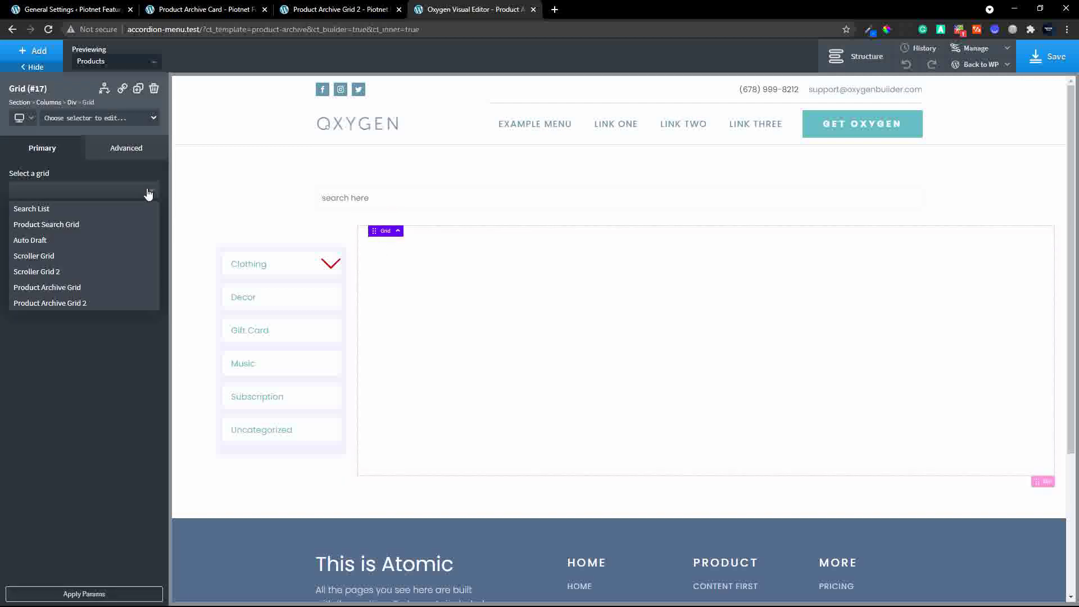
{"action": "left_click", "coordinate": [91, 303]}
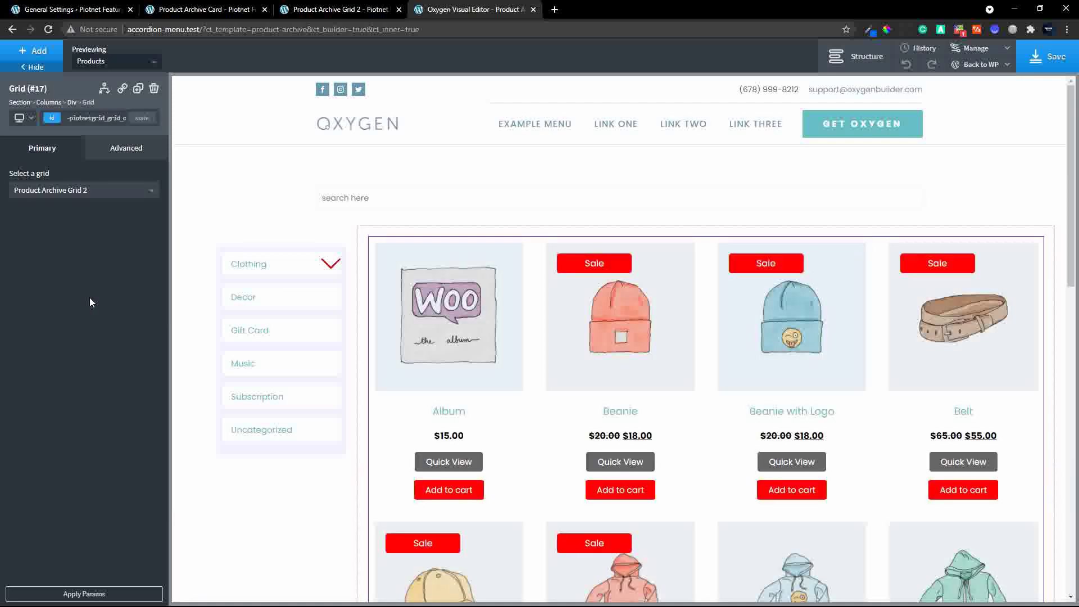
Save the Product Archive template and leave the editor for the site's frontend.
{"action": "left_click", "coordinate": [1056, 58]}
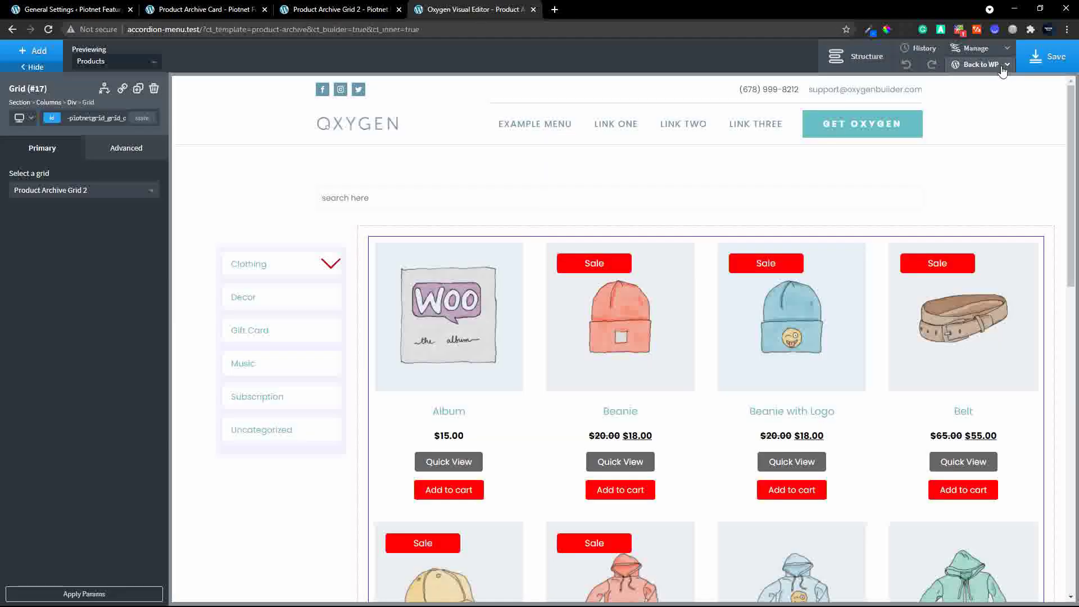
{"action": "left_click", "coordinate": [1003, 66]}
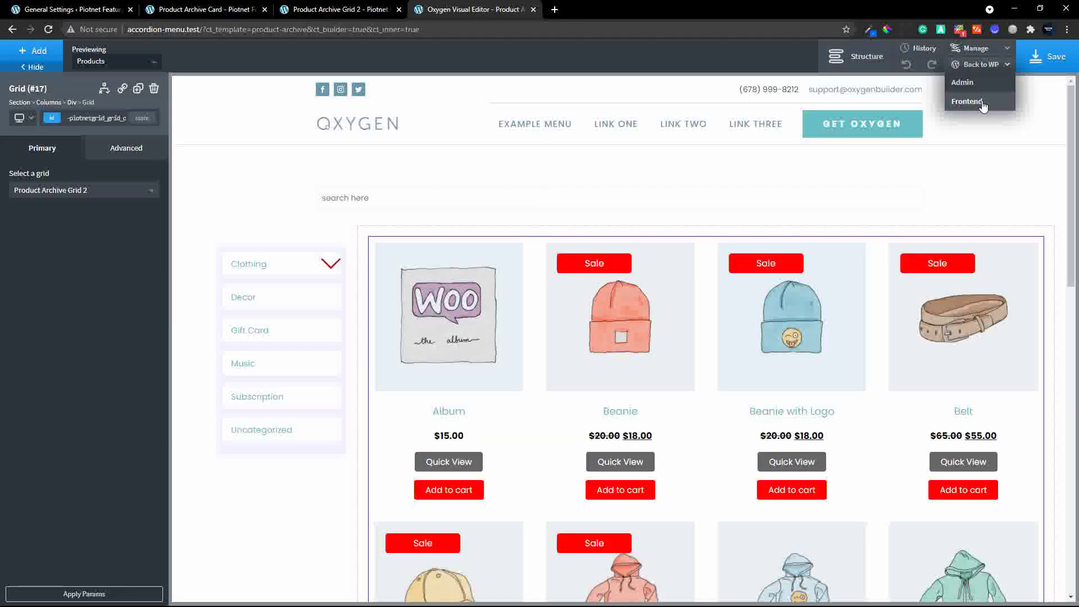
{"action": "left_click", "coordinate": [984, 104]}
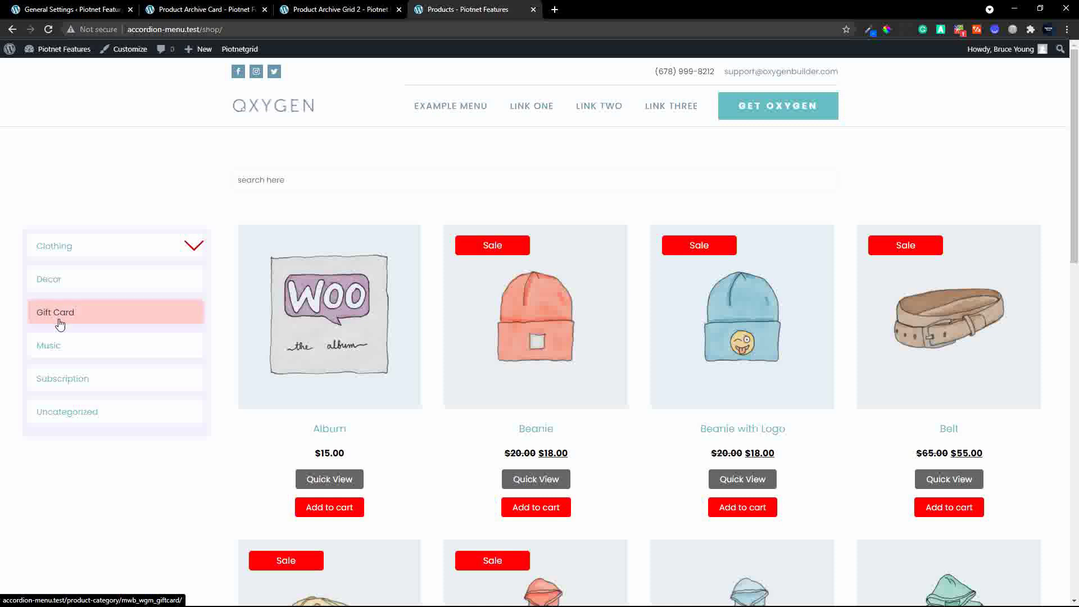
Open the Clothing category archive and inspect its product grid from start to end.
{"action": "left_click", "coordinate": [62, 253]}
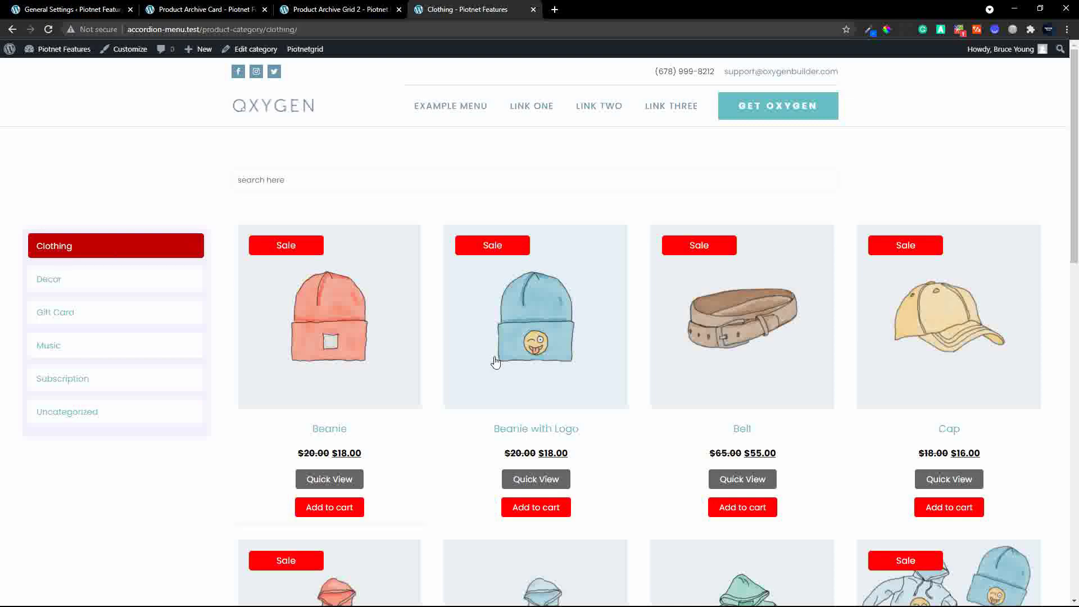
{"action": "scroll", "coordinate": [493, 358], "scroll_direction": "down", "scroll_amount": 7}
{"action": "scroll", "coordinate": [493, 358], "scroll_direction": "down", "scroll_amount": 3}
{"action": "scroll", "coordinate": [492, 358], "scroll_direction": "up", "scroll_amount": 10}
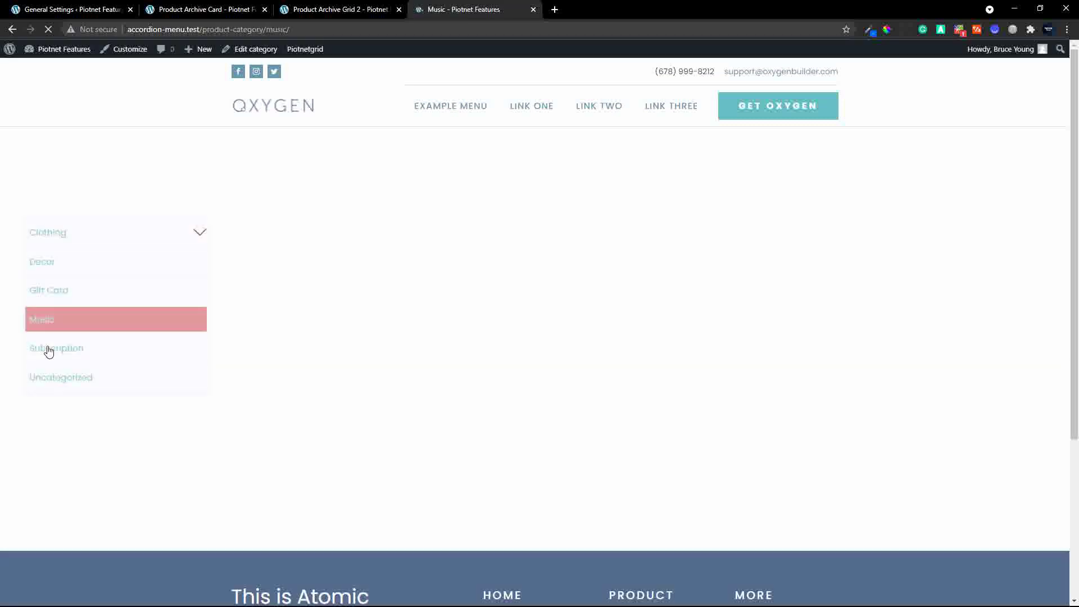
Return to the Clothing category and test the Quick View popup on the Beanie card, closing it when done.
{"action": "left_click", "coordinate": [59, 246]}
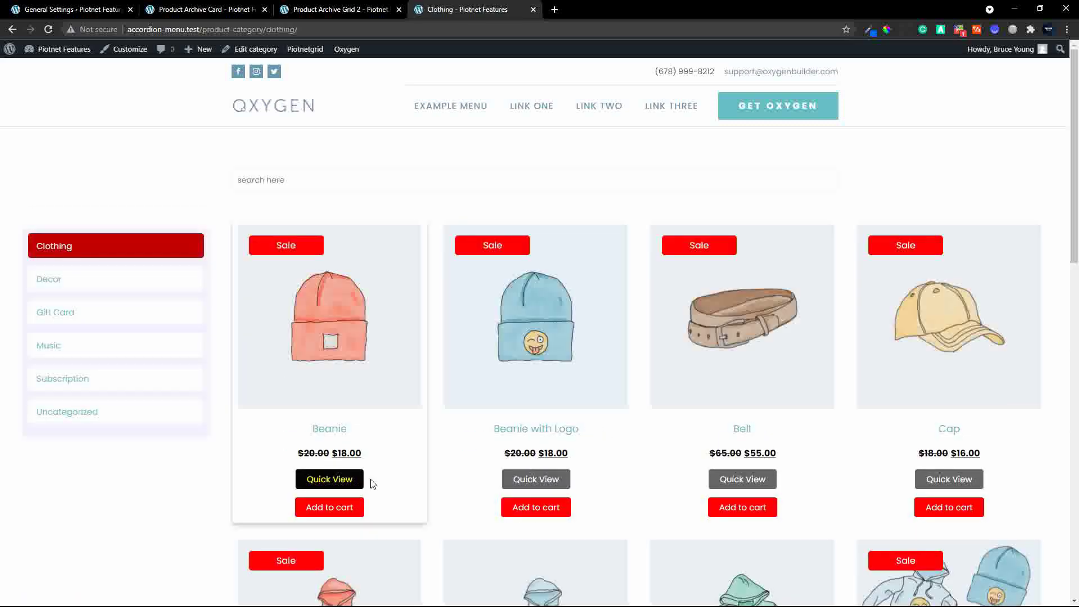
{"action": "left_click", "coordinate": [340, 478]}
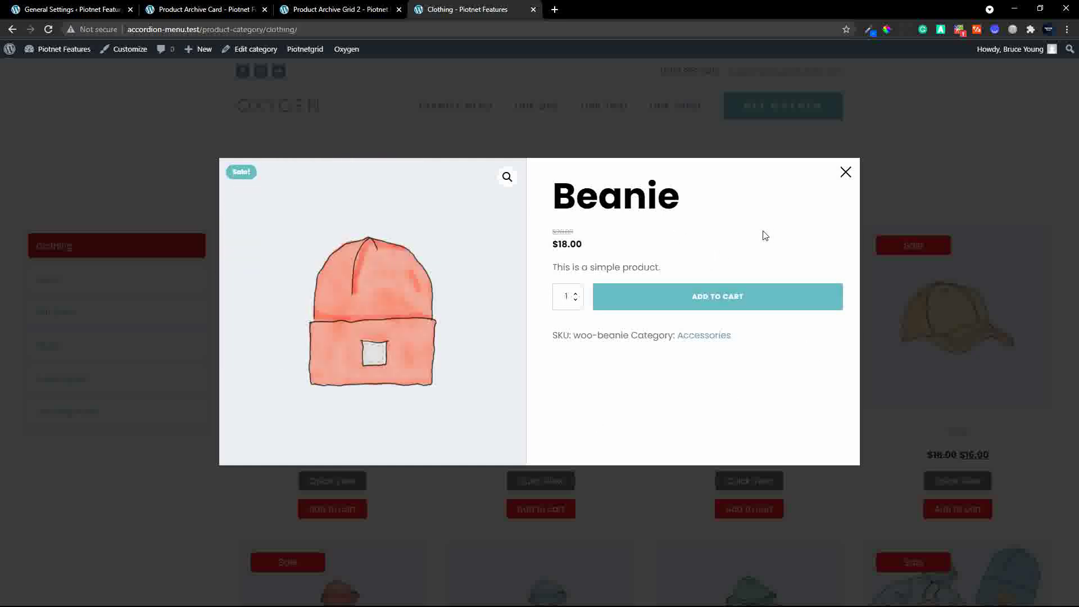
{"action": "left_click", "coordinate": [845, 172]}
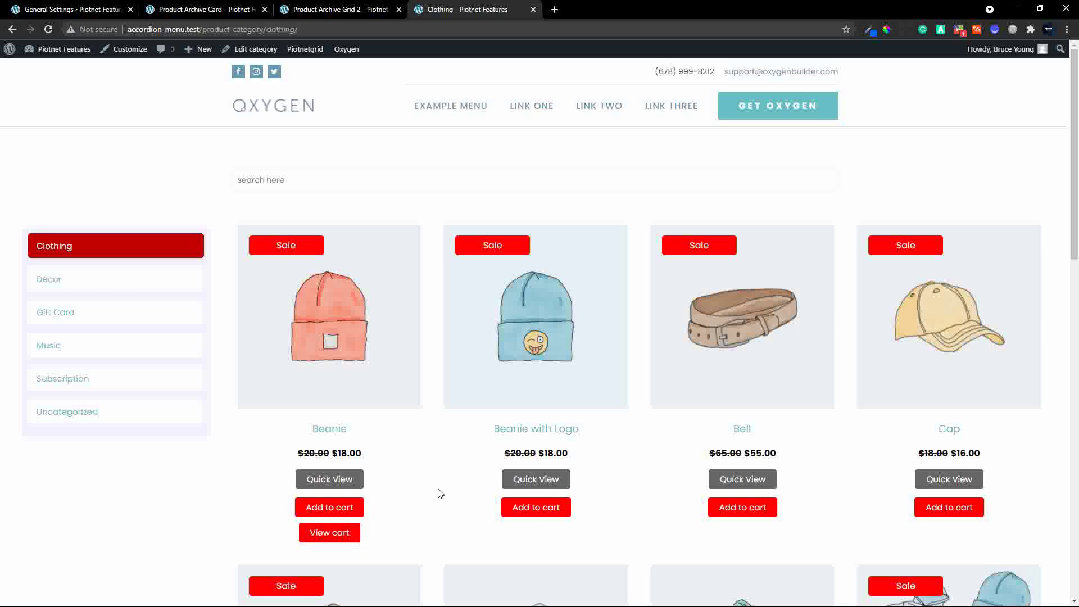
Examine the product cards, sale badges and cart buttons throughout the Clothing archive grid.
{"action": "scroll", "coordinate": [440, 493], "scroll_direction": "down", "scroll_amount": 5}
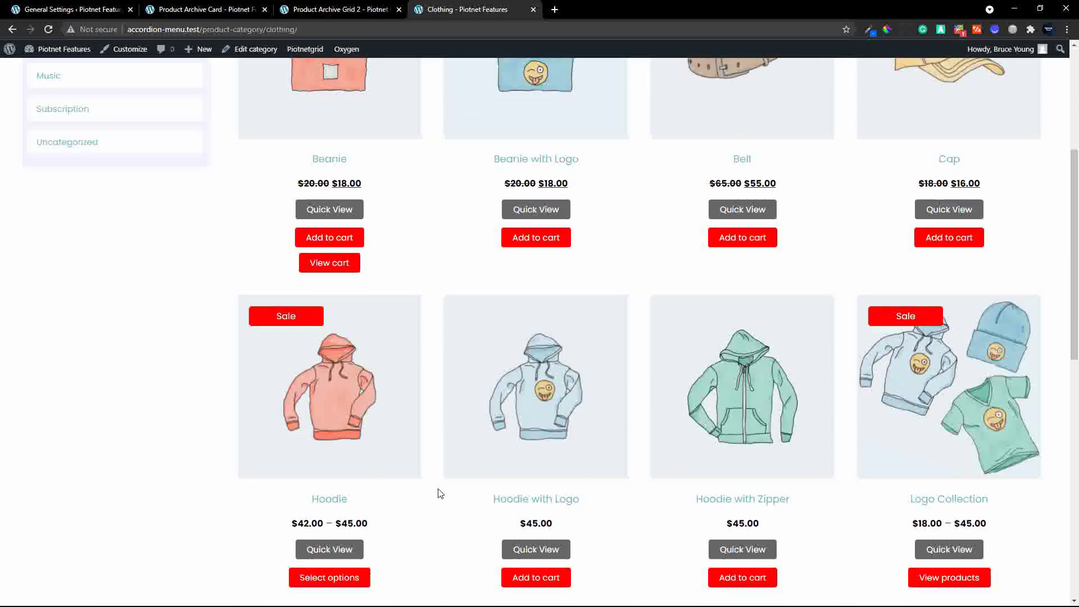
{"action": "scroll", "coordinate": [440, 492], "scroll_direction": "up", "scroll_amount": 4}
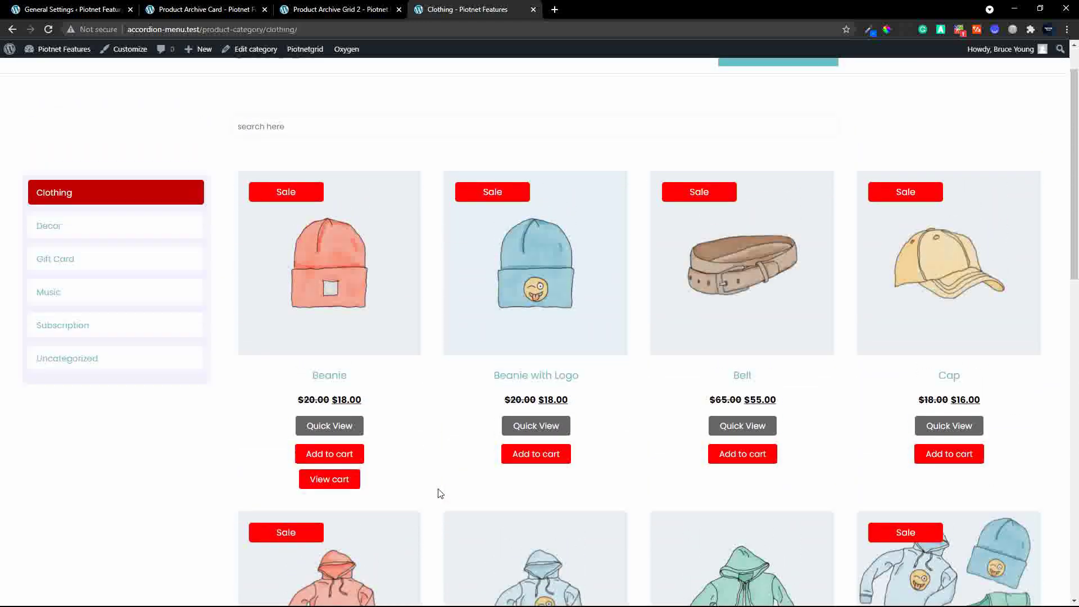
{"action": "scroll", "coordinate": [440, 493], "scroll_direction": "up", "scroll_amount": 1}
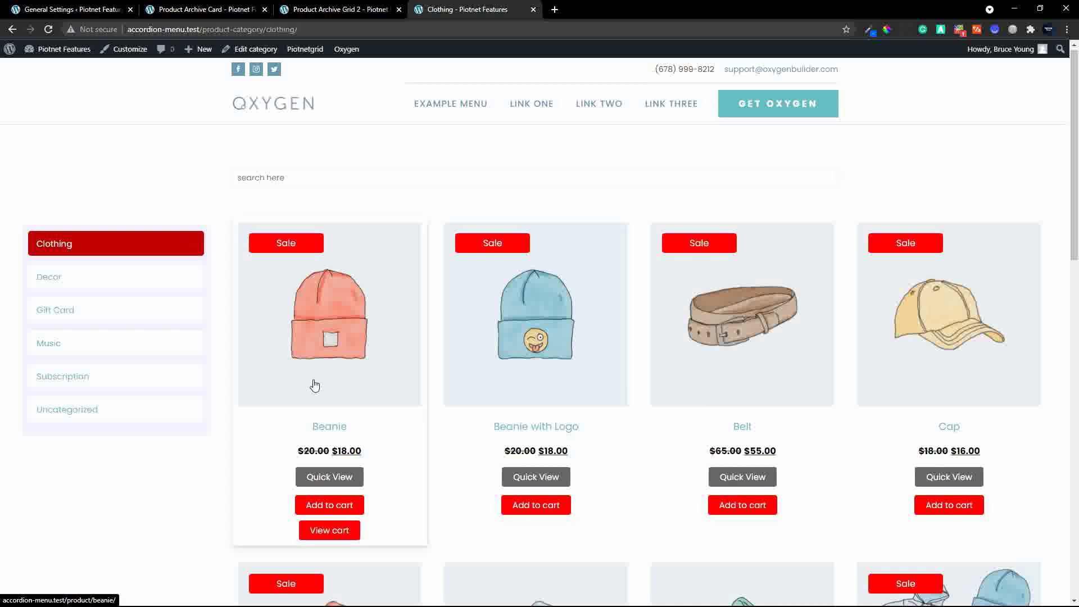
{"action": "scroll", "coordinate": [313, 378], "scroll_direction": "down", "scroll_amount": 3}
{"action": "scroll", "coordinate": [313, 374], "scroll_direction": "down", "scroll_amount": 5}
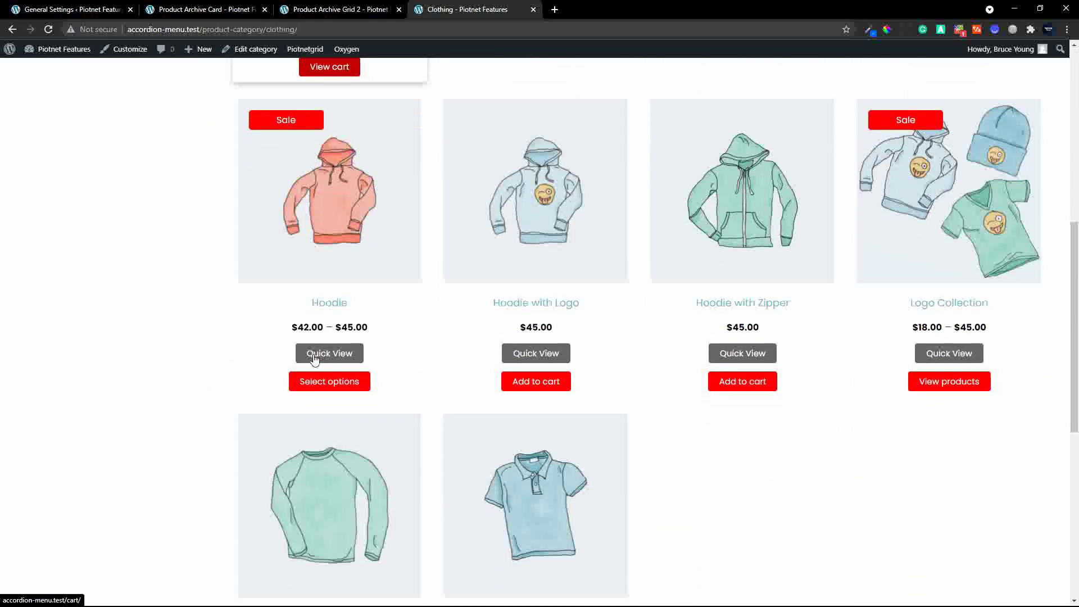
{"action": "scroll", "coordinate": [314, 360], "scroll_direction": "up", "scroll_amount": 3}
{"action": "scroll", "coordinate": [313, 360], "scroll_direction": "up", "scroll_amount": 5}
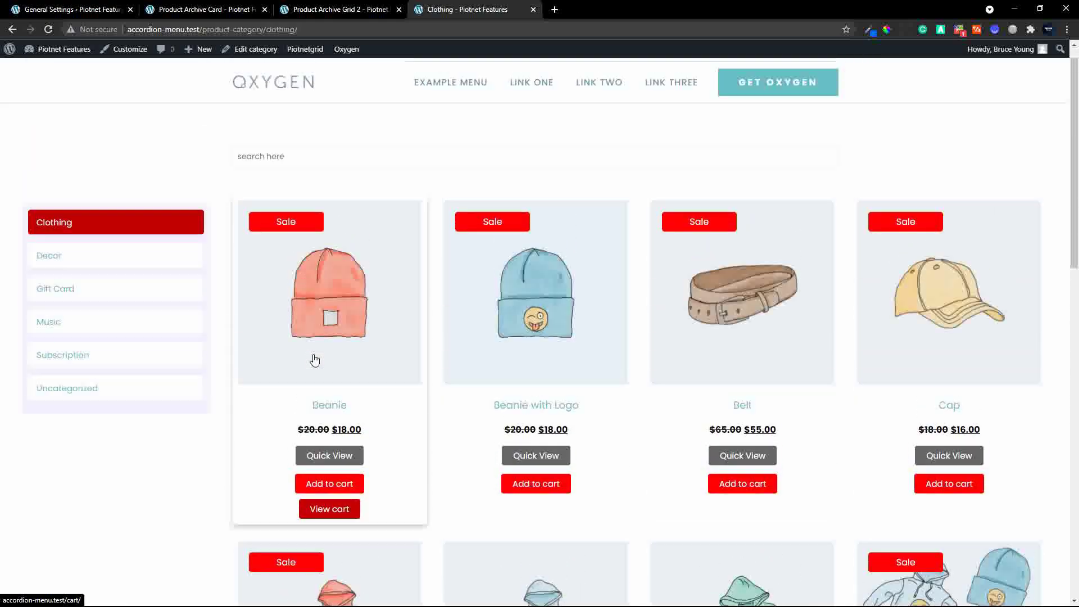